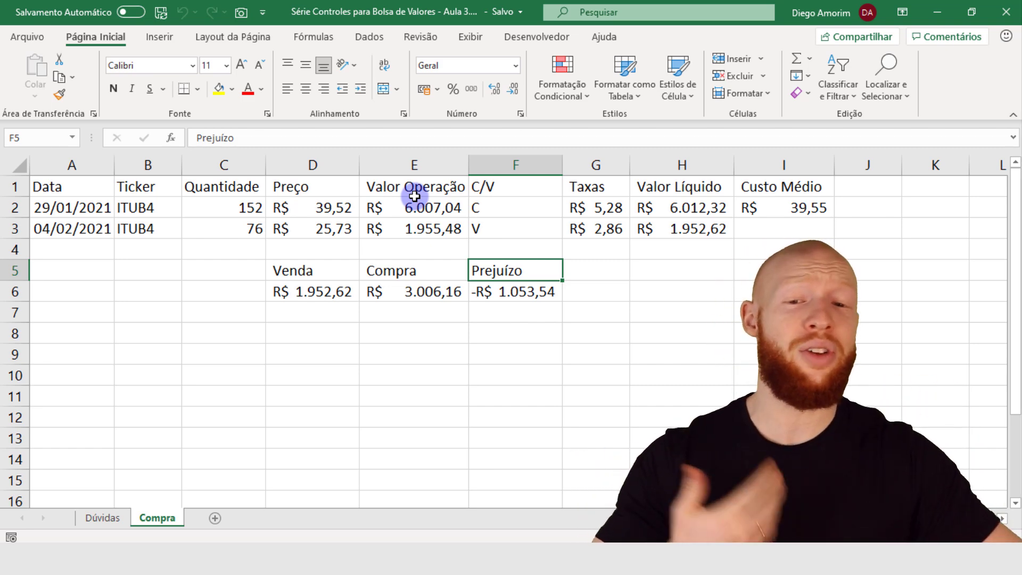
# Step: Review the ITUB4 purchase and sale rows, the average cost formula and the sale, purchase and loss calculation on the Compra sheet
pyautogui.click(109, 513)
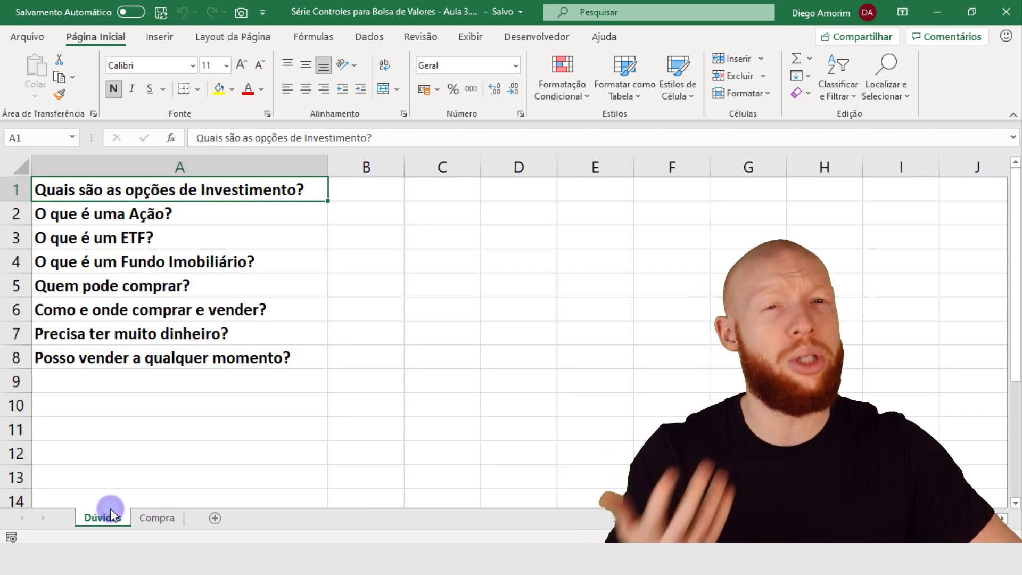
pyautogui.click(159, 519)
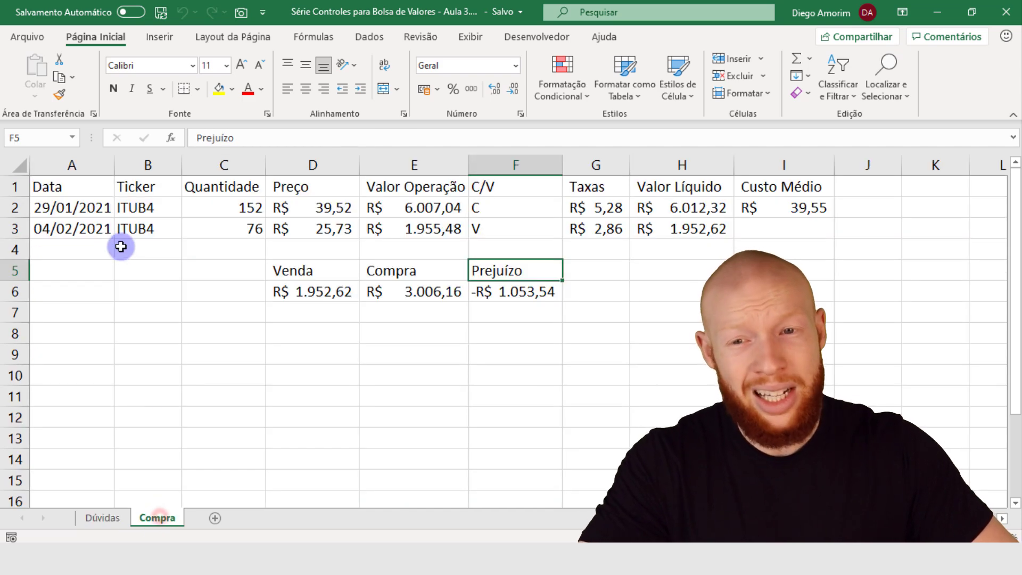
pyautogui.moveTo(72, 208); pyautogui.dragTo(672, 214)
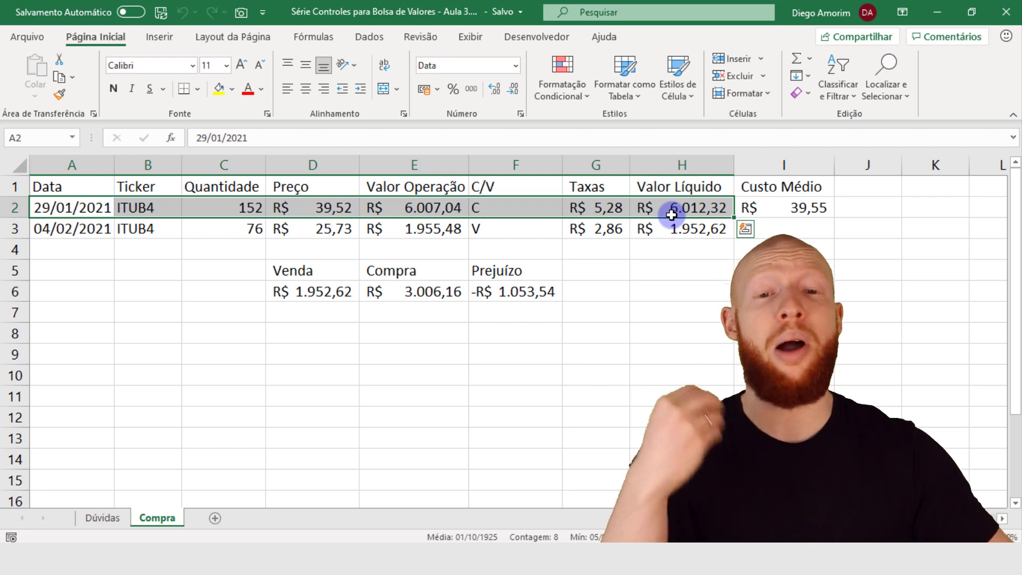
pyautogui.moveTo(86, 231); pyautogui.dragTo(650, 228)
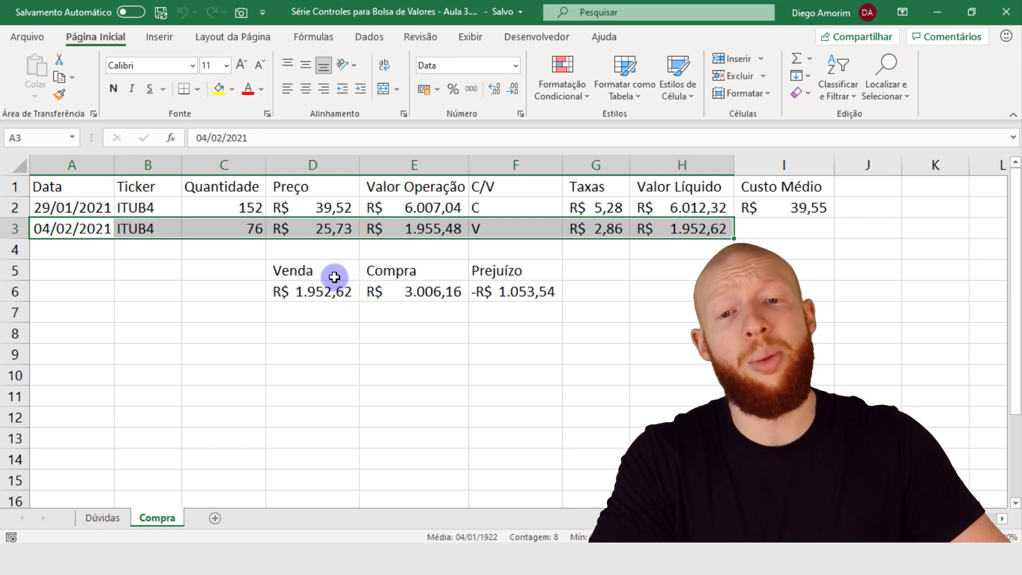
pyautogui.click(511, 270)
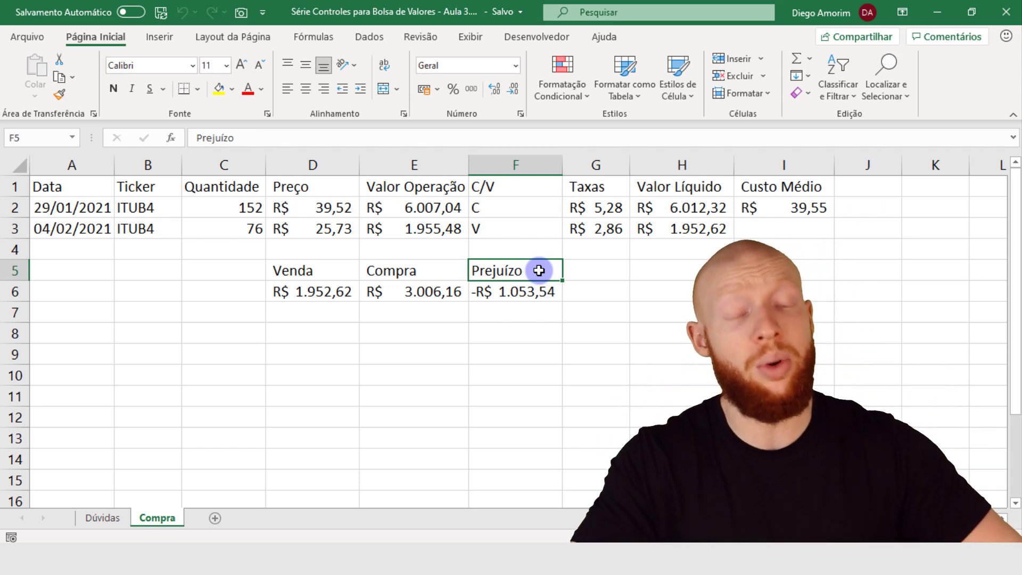
pyautogui.click(825, 207)
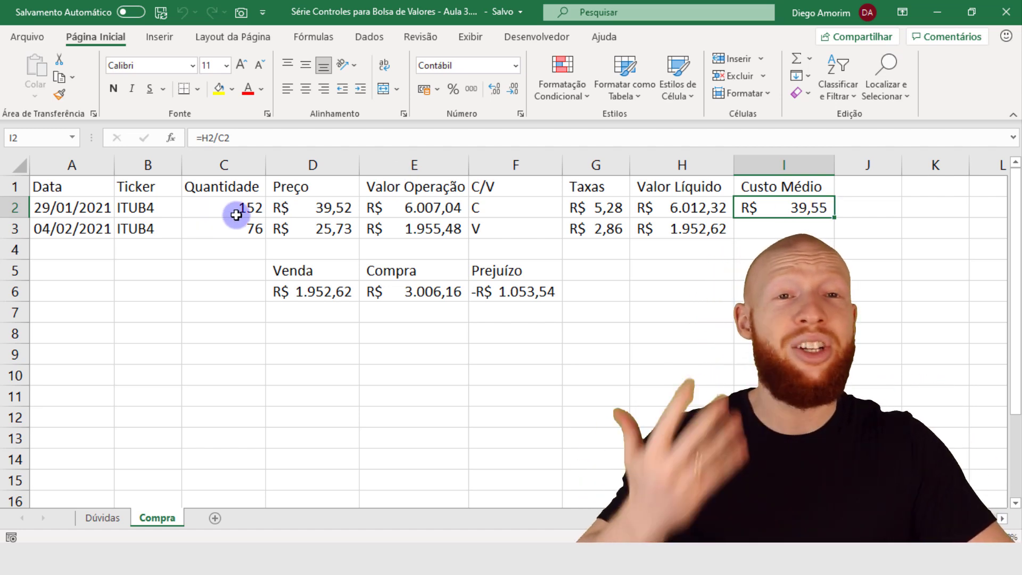
pyautogui.click(162, 208)
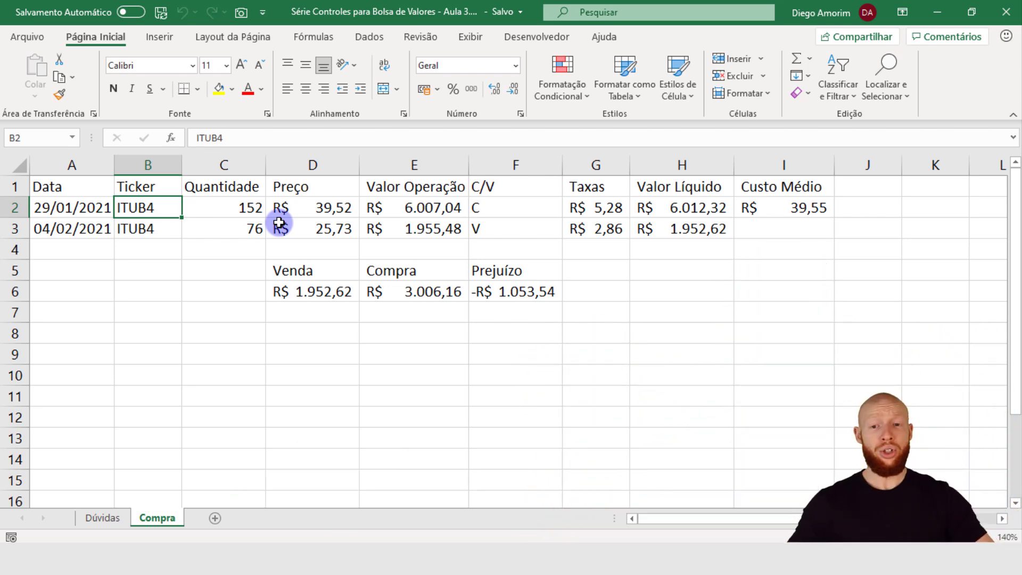
pyautogui.click(81, 207)
pyautogui.moveTo(344, 224); pyautogui.dragTo(669, 202)
pyautogui.moveTo(75, 229); pyautogui.dragTo(681, 235)
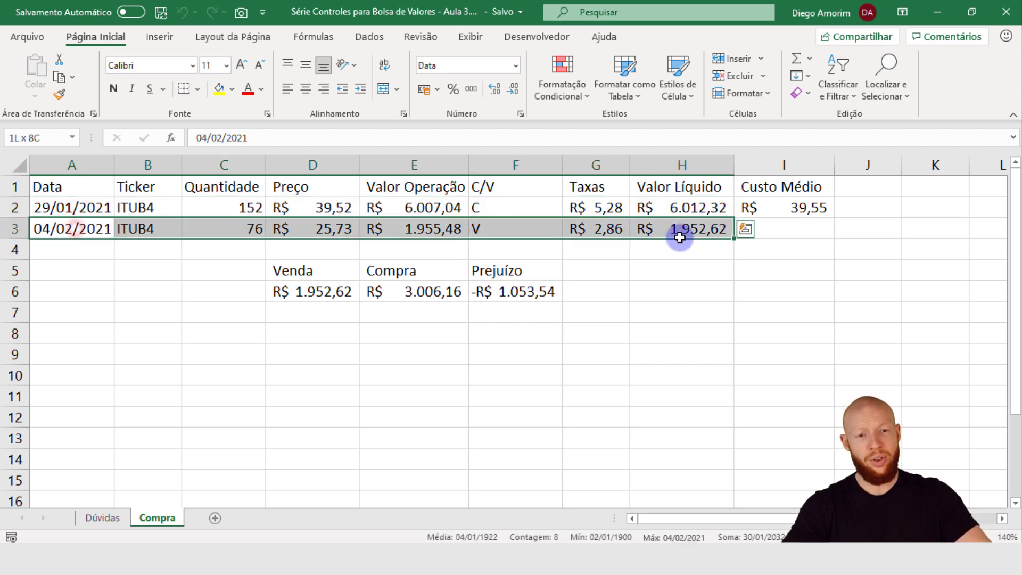
pyautogui.moveTo(314, 278); pyautogui.dragTo(493, 290)
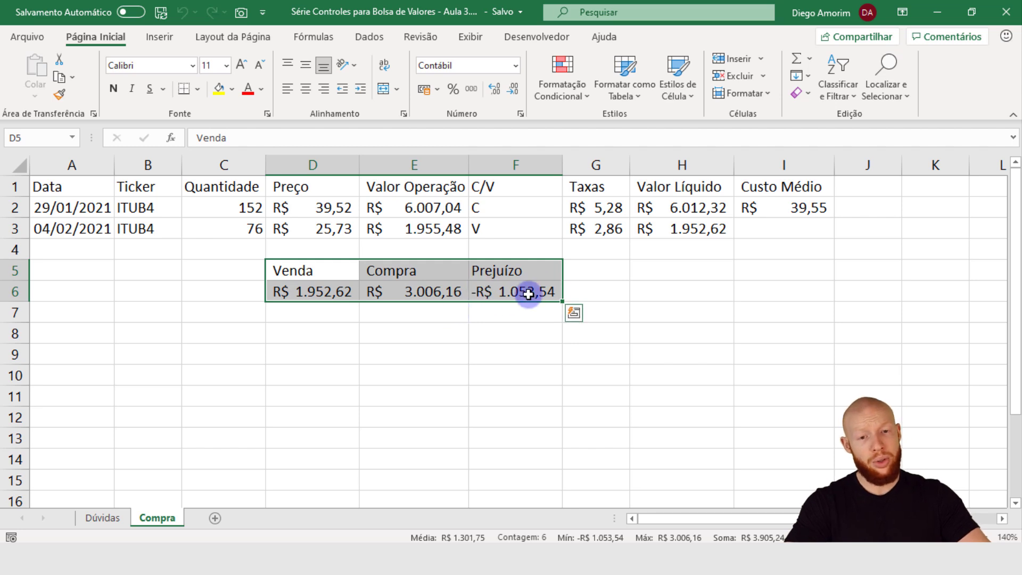
# Step: Add the header "Resultado" in J1 and fit column J's width to the text
pyautogui.click(855, 231)
pyautogui.click(872, 186)
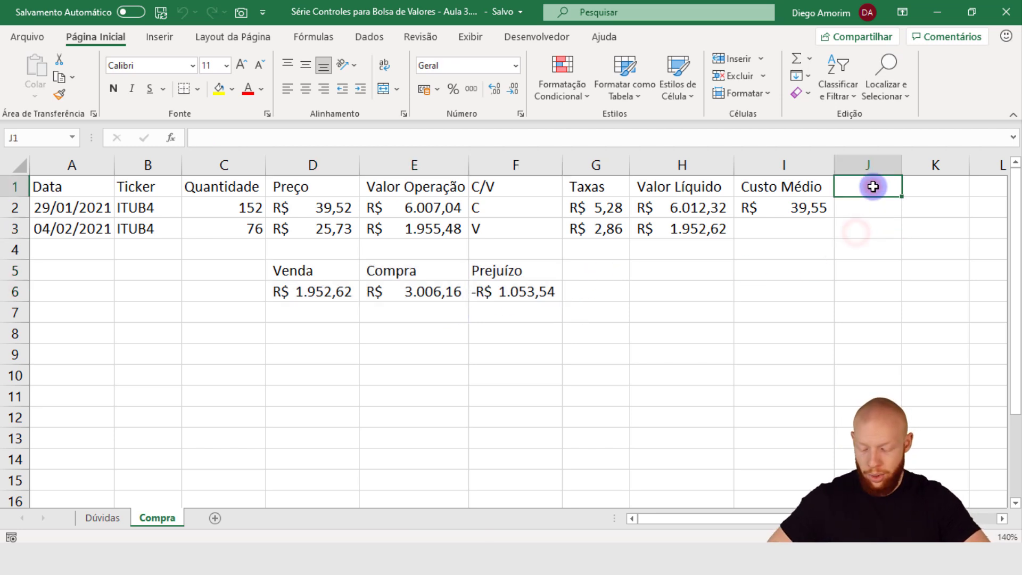
pyautogui.write('Resultad')
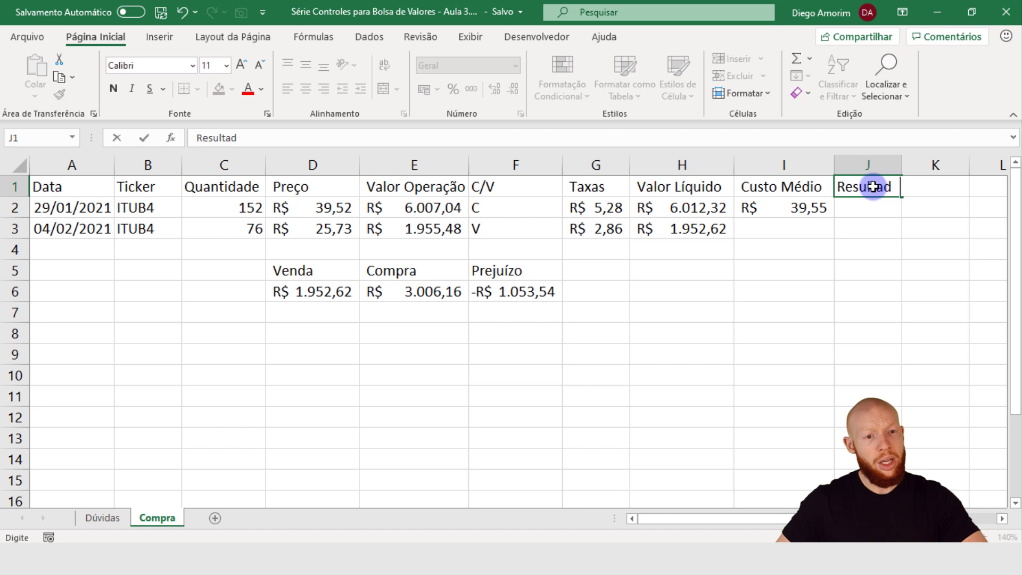
pyautogui.write('o')
pyautogui.press('Return')
pyautogui.doubleClick(902, 166)
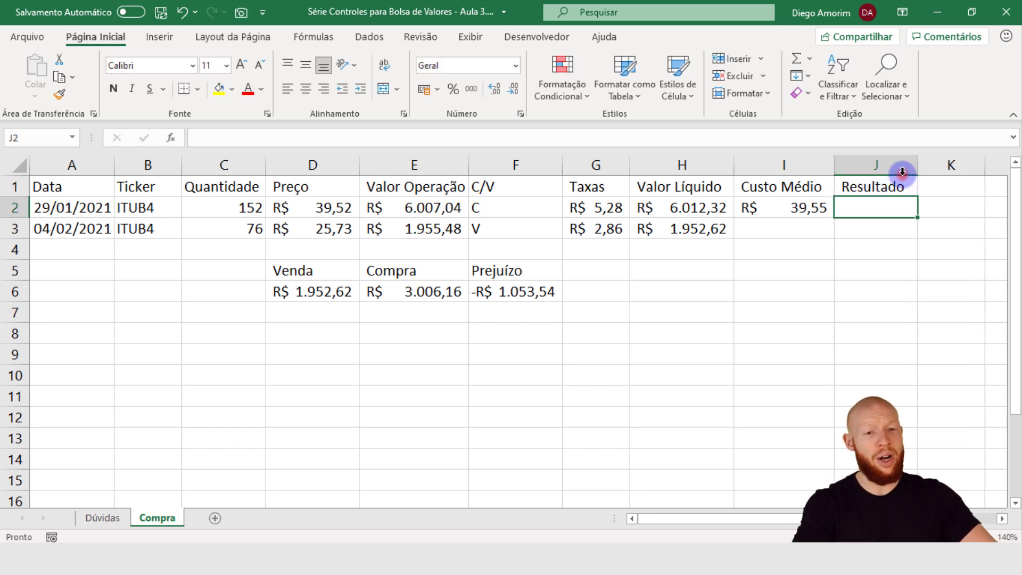
# Step: Examine the Custo Médio formula in I2 and the cells around the sale row's empty average cost cell
pyautogui.click(782, 231)
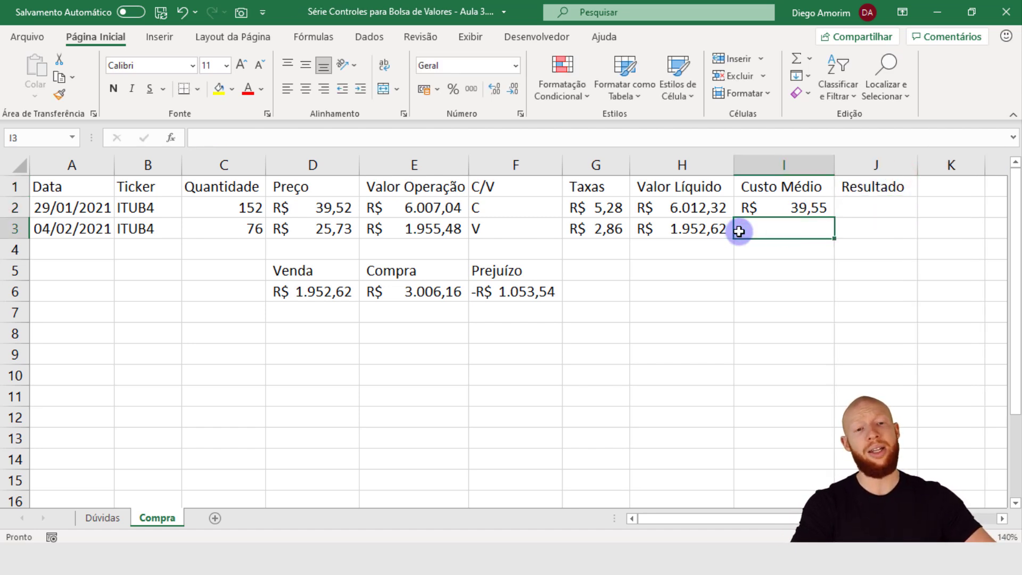
pyautogui.click(782, 205)
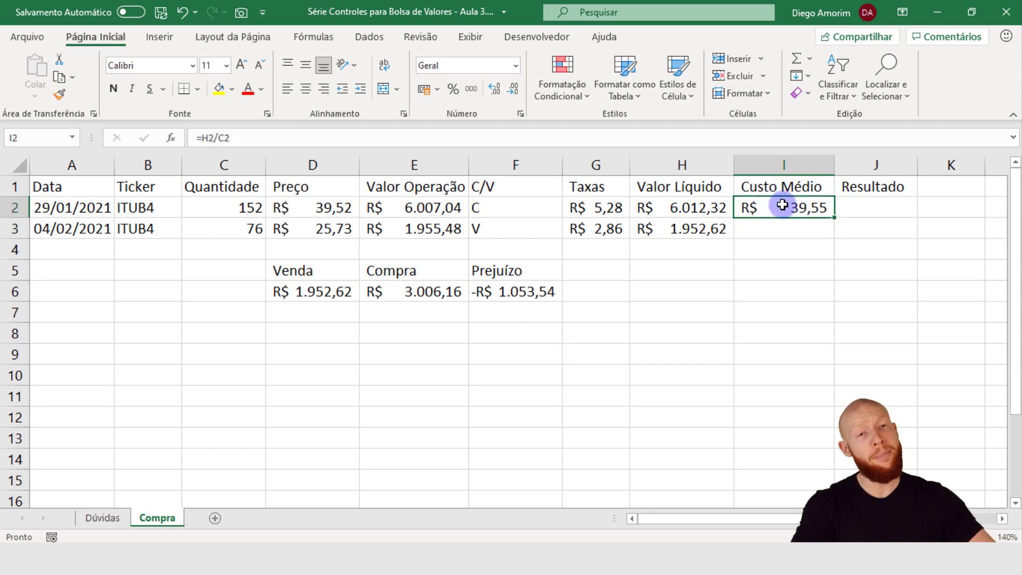
pyautogui.click(795, 228)
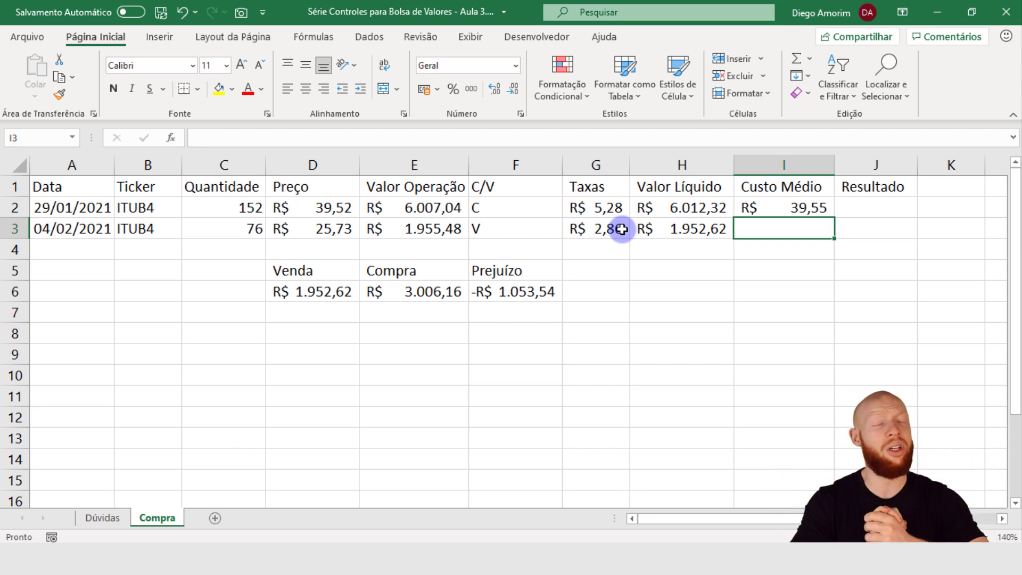
pyautogui.press('Up')
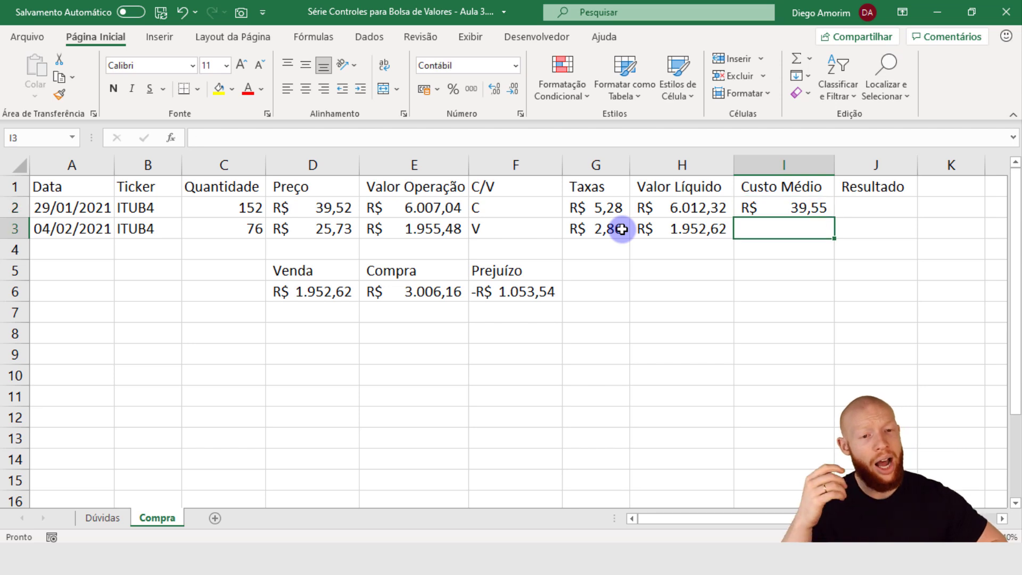
pyautogui.press('Down')
pyautogui.press('Right')
pyautogui.press('Left')
pyautogui.press('Left')
pyautogui.press('Left')
pyautogui.press('Left')
pyautogui.press('Right')
pyautogui.press('Right')
pyautogui.press('Right')
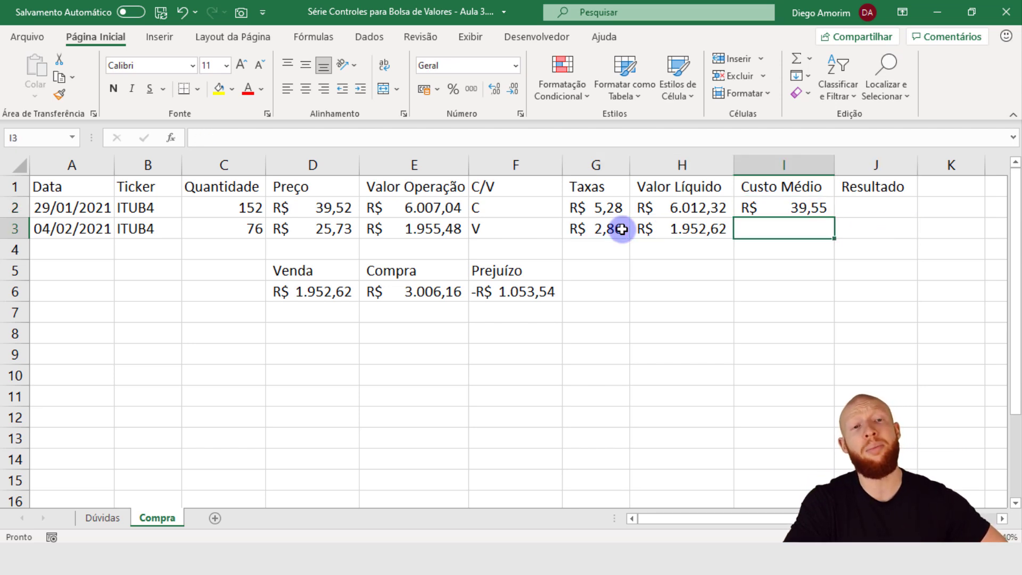
pyautogui.press('Up')
pyautogui.press('Right')
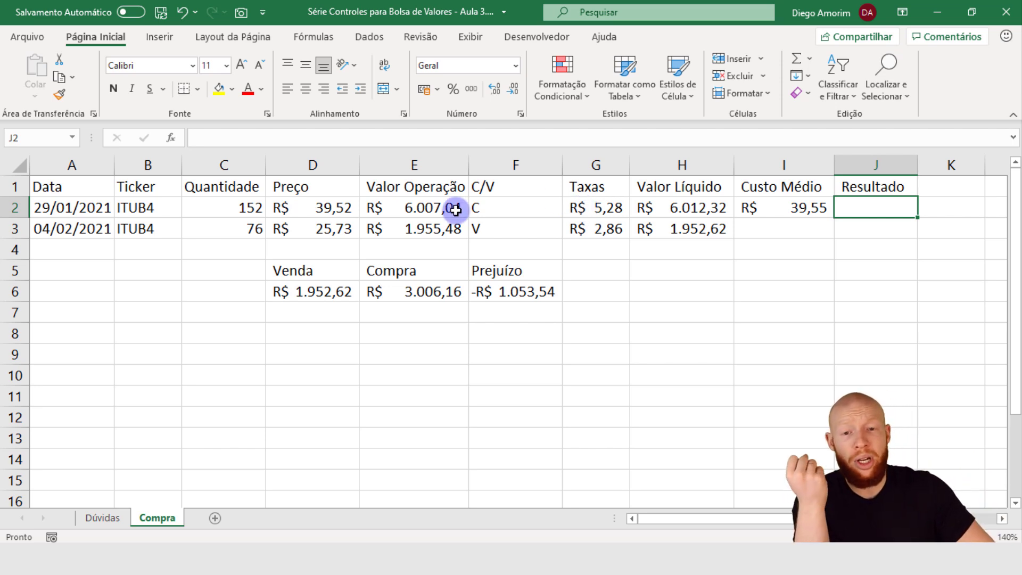
# Step: Examine the purchase row's ticker, its C/V code and its empty Resultado cell in row 2
pyautogui.click(150, 207)
pyautogui.click(499, 207)
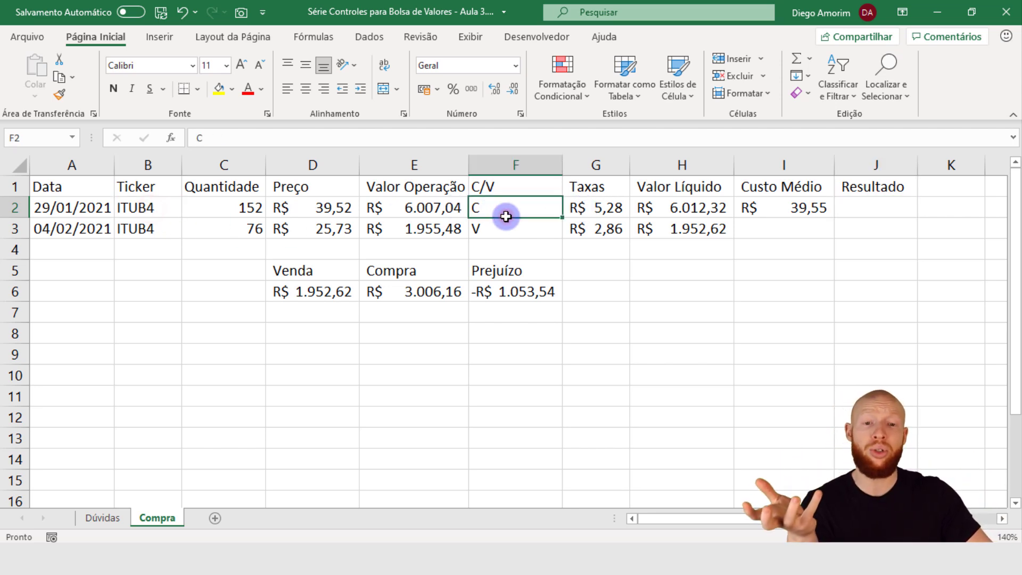
pyautogui.click(879, 205)
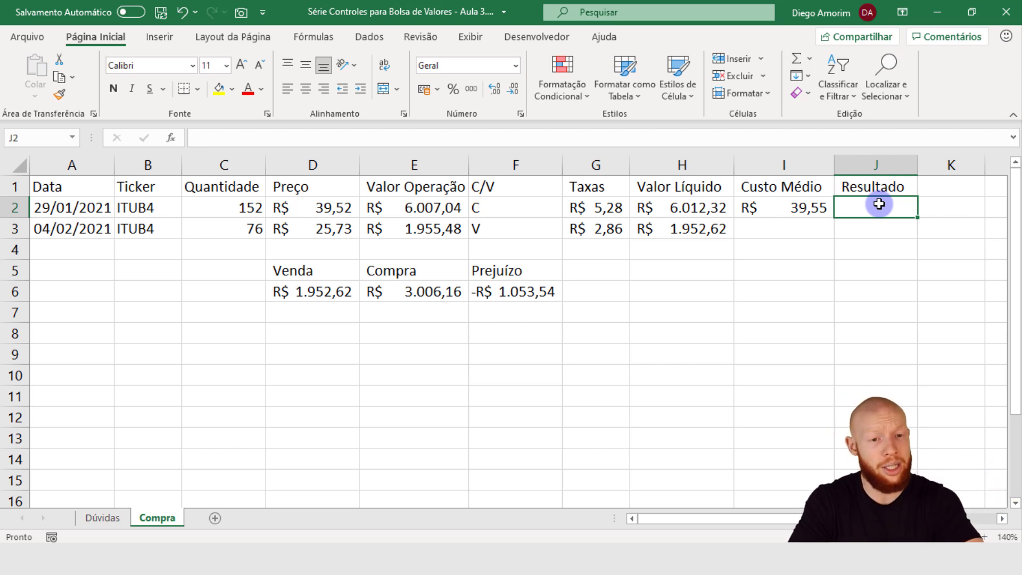
pyautogui.press('Left')
pyautogui.press('Left')
pyautogui.press('Left')
pyautogui.press('Left')
pyautogui.press('Left')
pyautogui.press('Left')
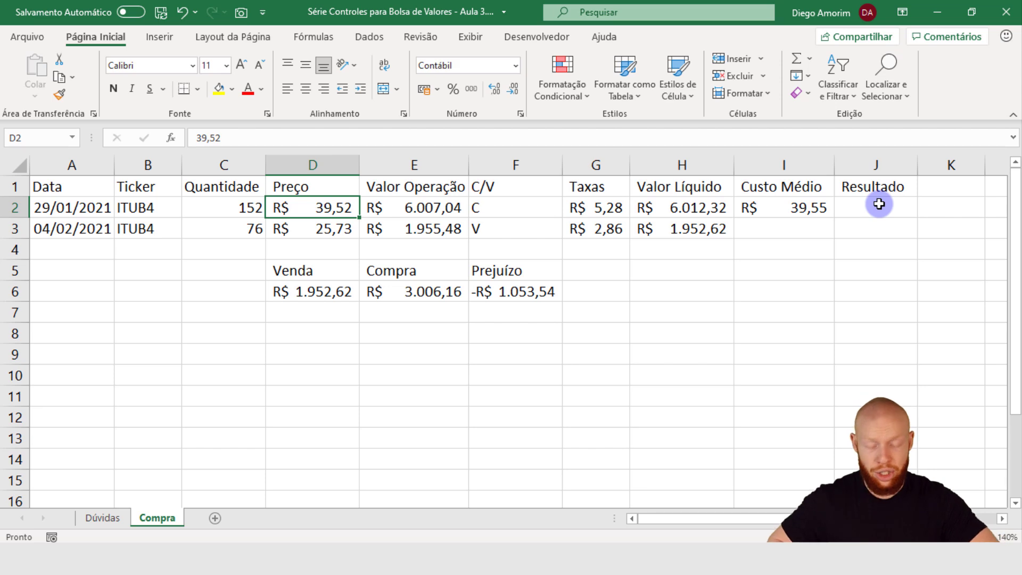
pyautogui.hotkey('shift', 'space')
# Step: Calculate the sale's result in J3 with the formula =H3-(C3*I2)
pyautogui.hotkey('ctrl', 'Right')
pyautogui.press('Right')
pyautogui.press('Down')
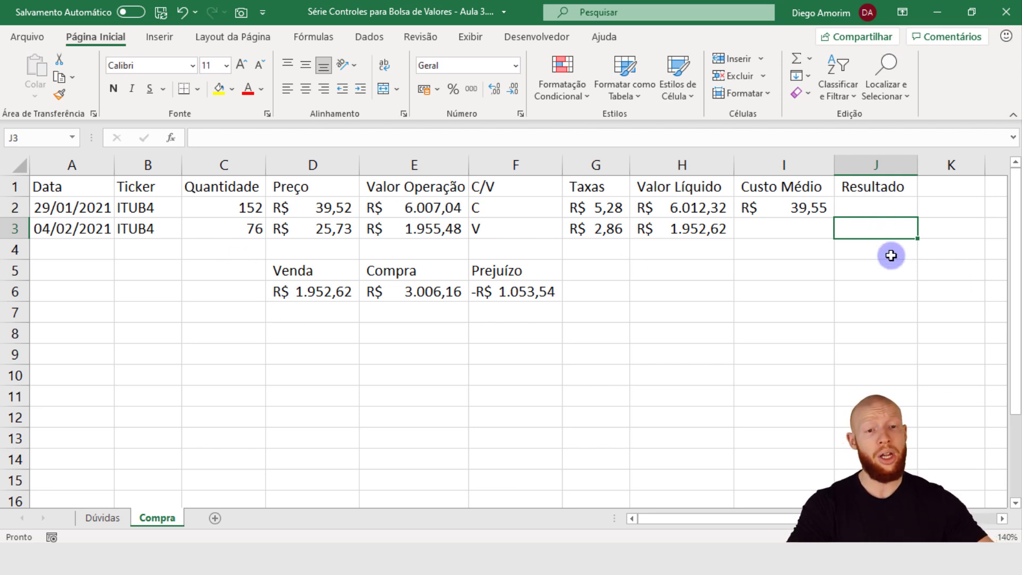
pyautogui.write('=')
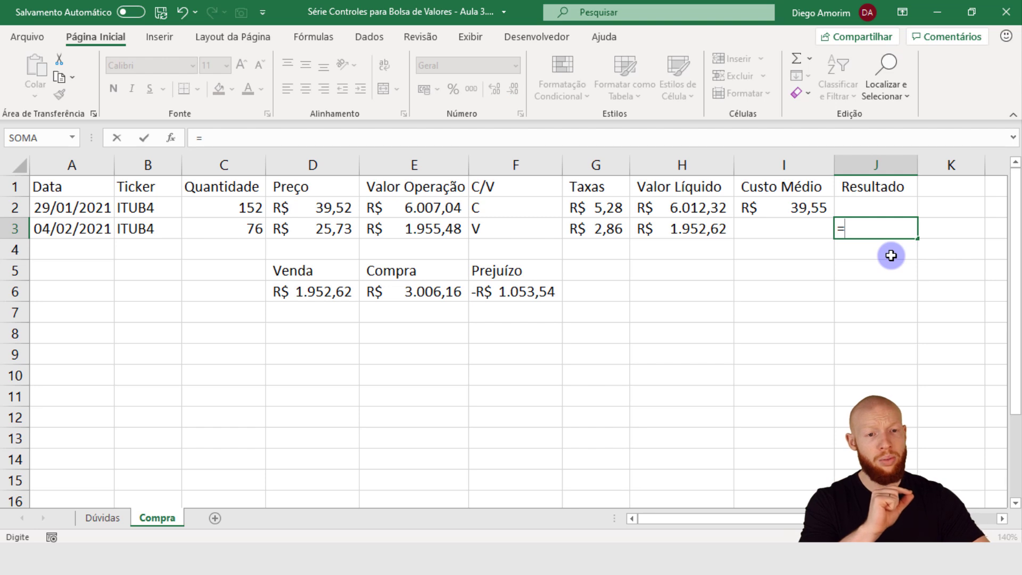
pyautogui.click(683, 234)
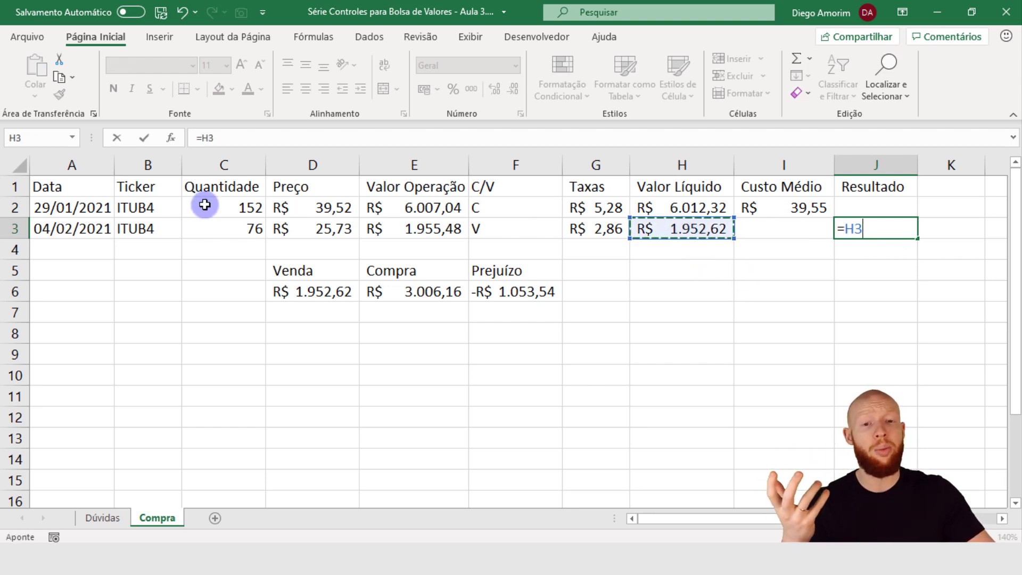
pyautogui.write('-')
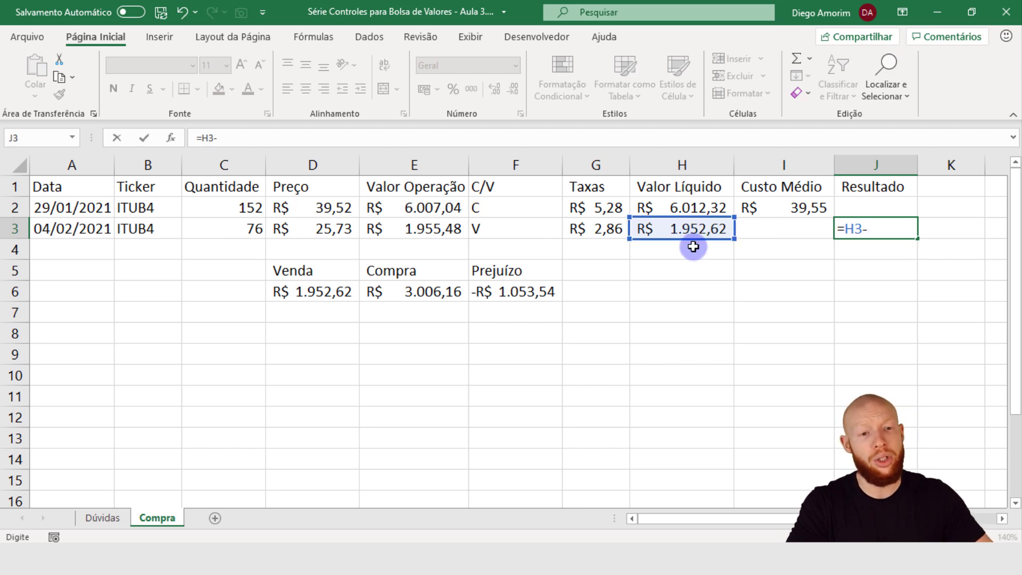
pyautogui.click(251, 229)
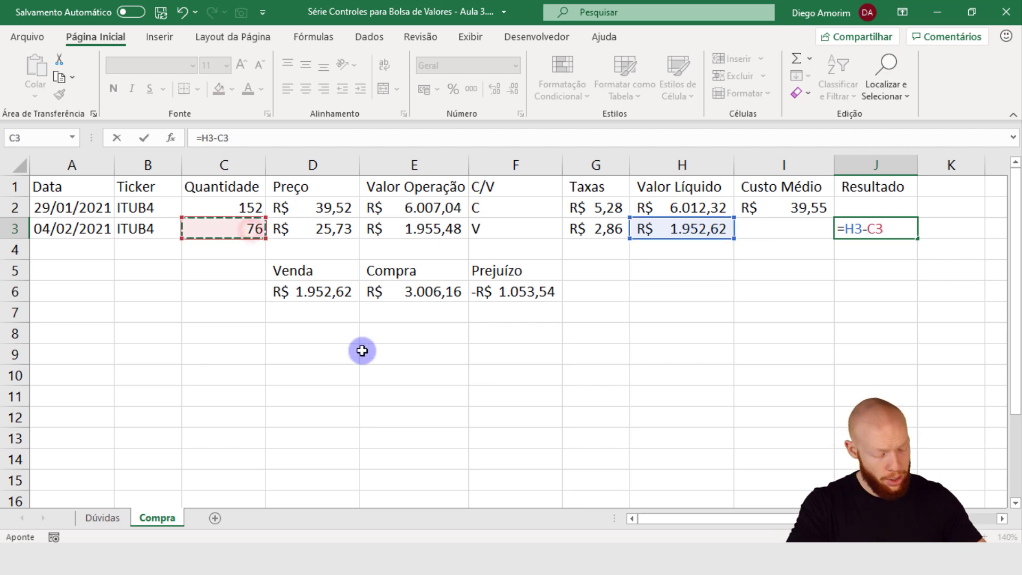
pyautogui.write('*')
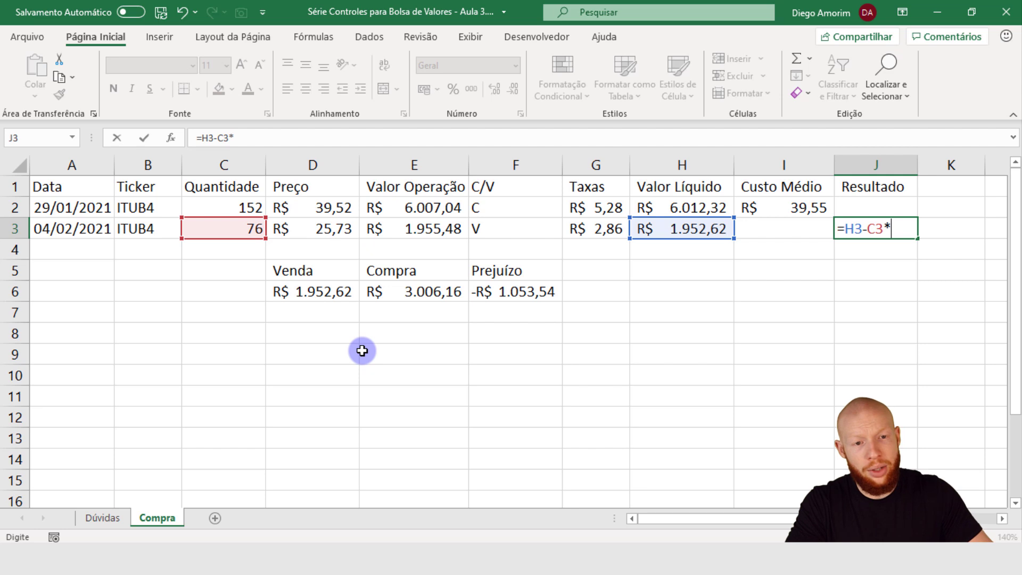
pyautogui.click(783, 207)
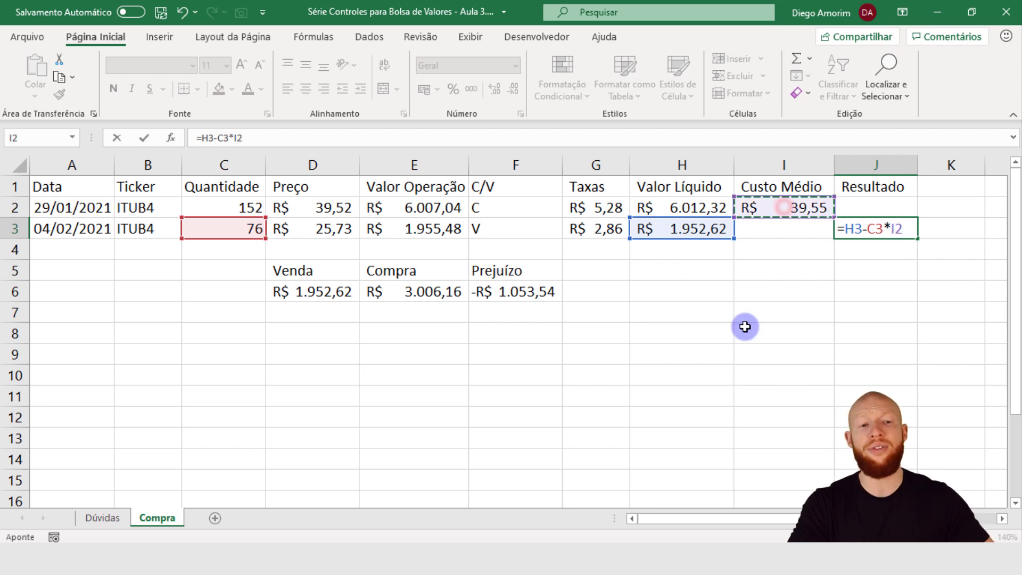
pyautogui.click(872, 227)
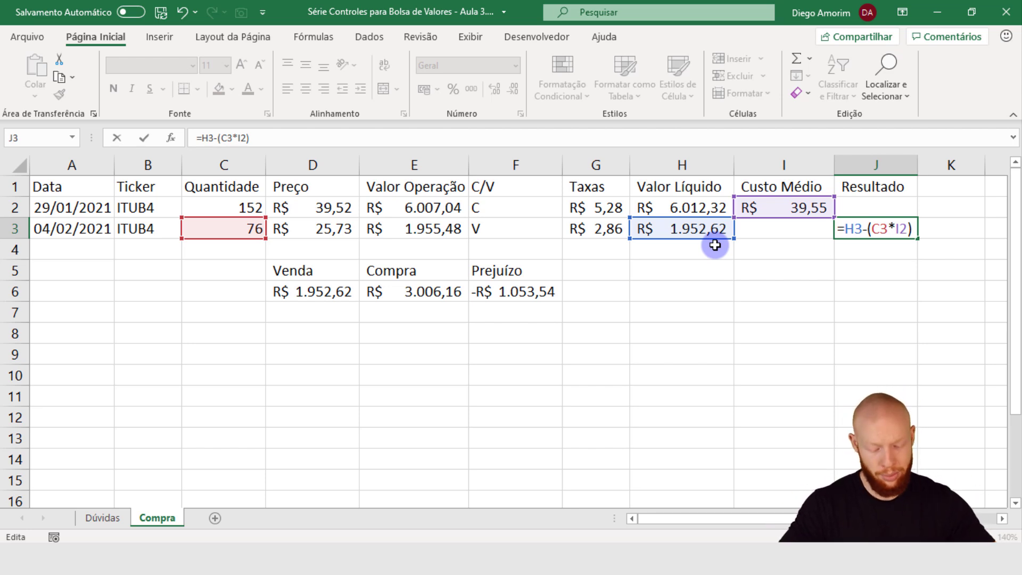
pyautogui.press('Return')
# Step: Compare the loss in F6 with the result in J3 and clear the helper calculation in D5:F7
pyautogui.click(532, 291)
pyautogui.click(863, 229)
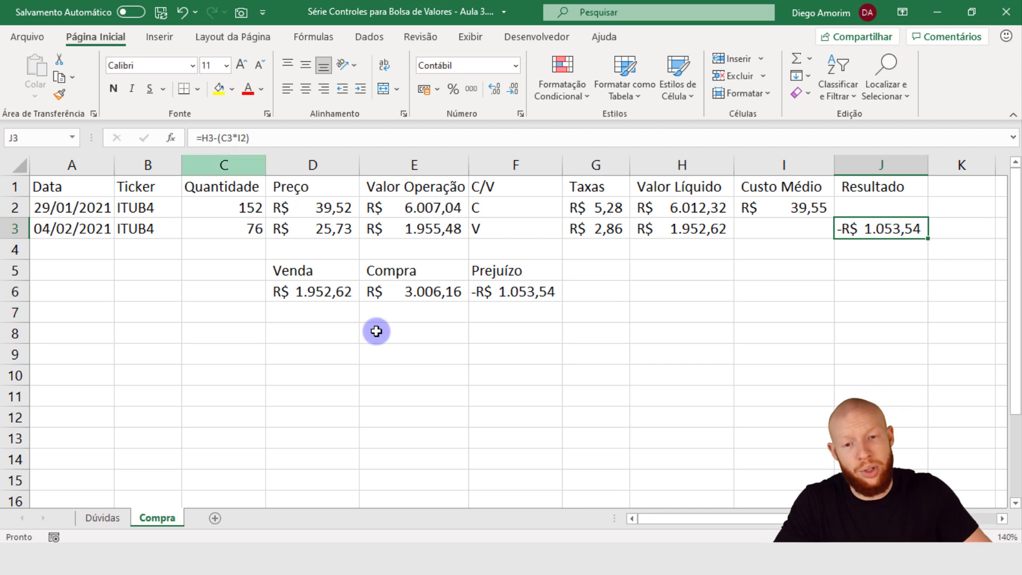
pyautogui.moveTo(317, 271); pyautogui.dragTo(557, 309)
pyautogui.press('Delete')
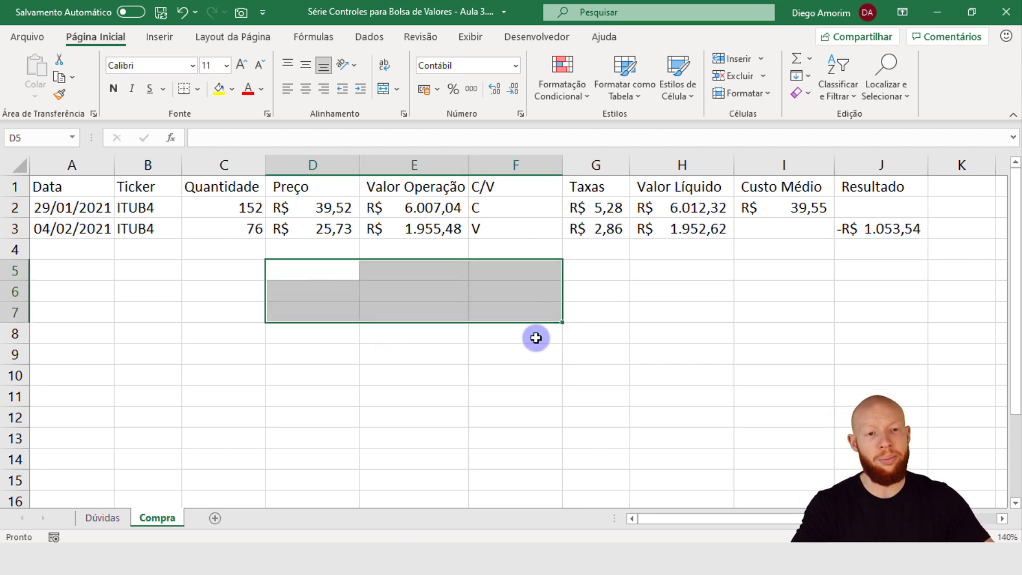
pyautogui.click(534, 273)
pyautogui.click(520, 254)
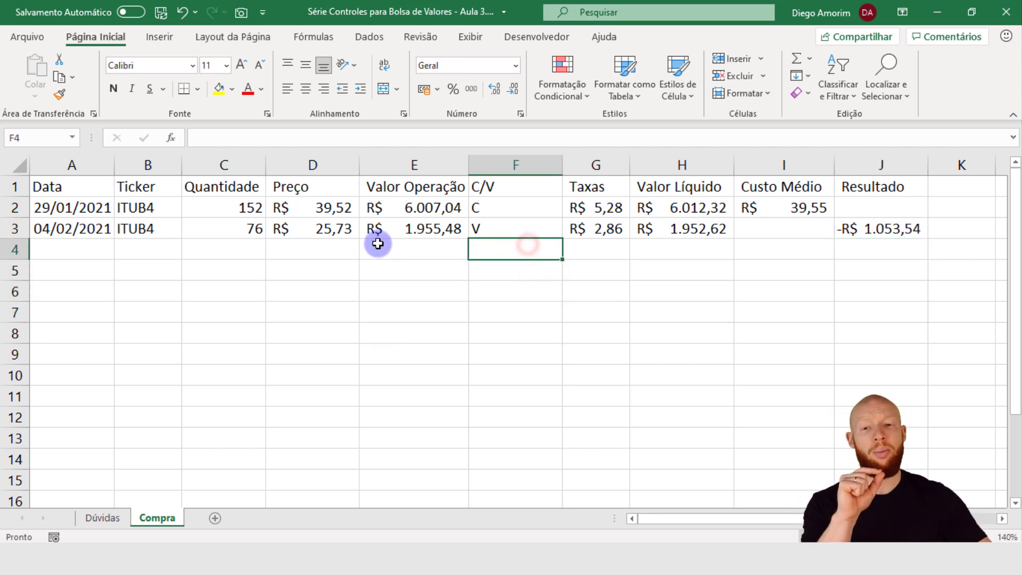
# Step: Enter the date 5/2 in A4 to start a new operation row
pyautogui.click(79, 248)
pyautogui.write('5/5')
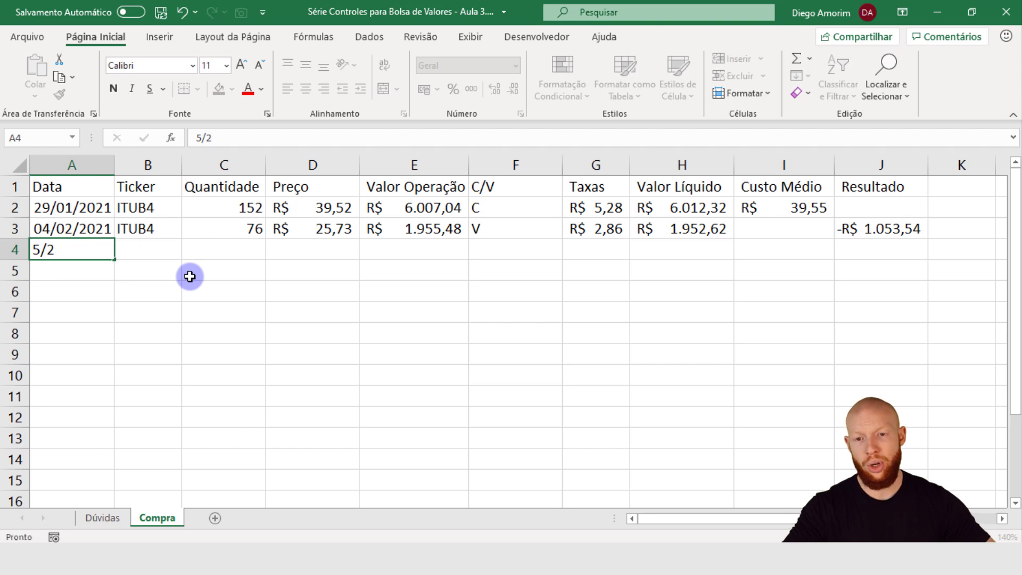
pyautogui.press('Tab')
# Step: Copy the date format of A3 to the new date in A4 and to the empty cell A5
pyautogui.press('Left')
pyautogui.press('Up')
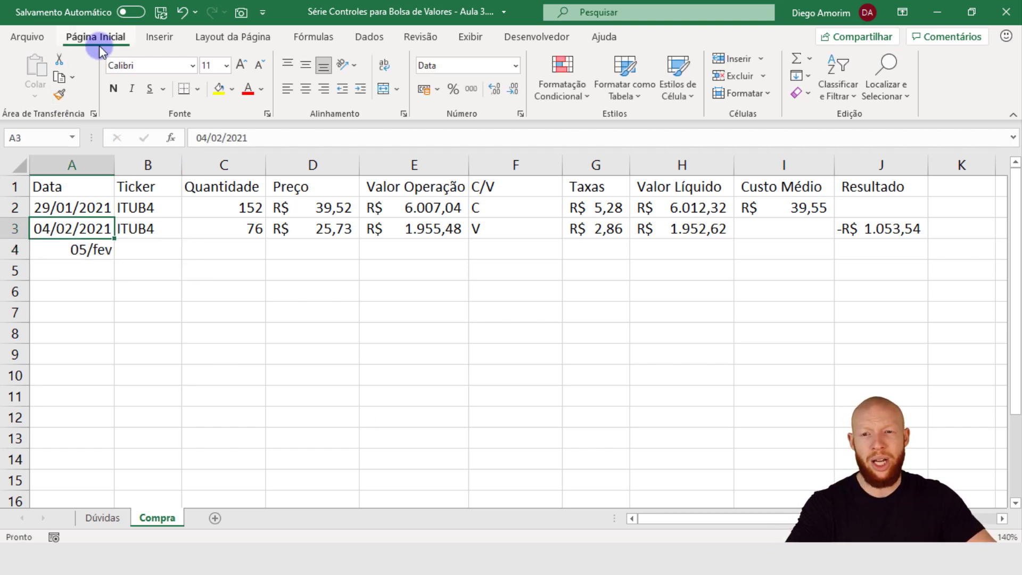
pyautogui.click(61, 94)
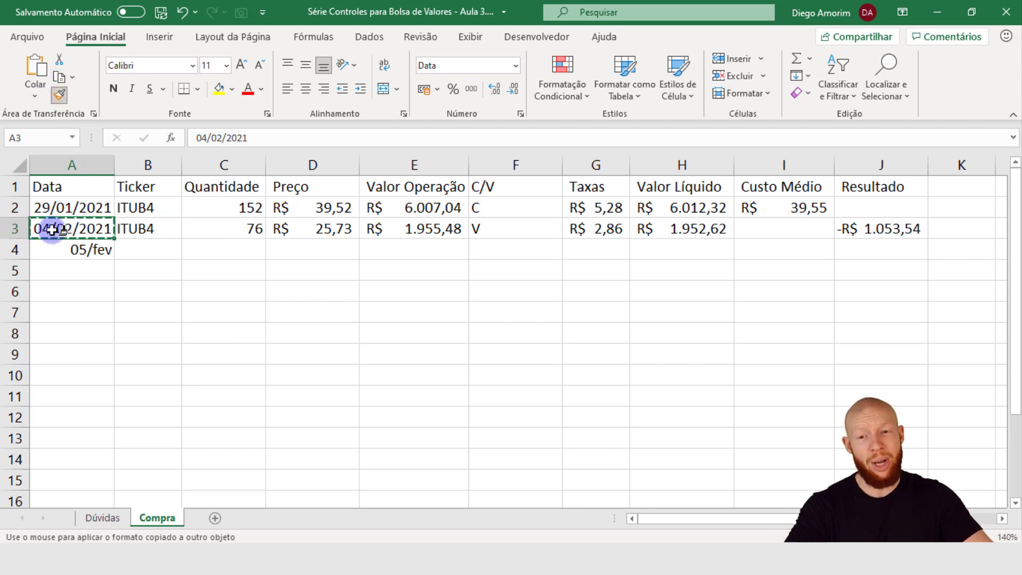
pyautogui.click(84, 257)
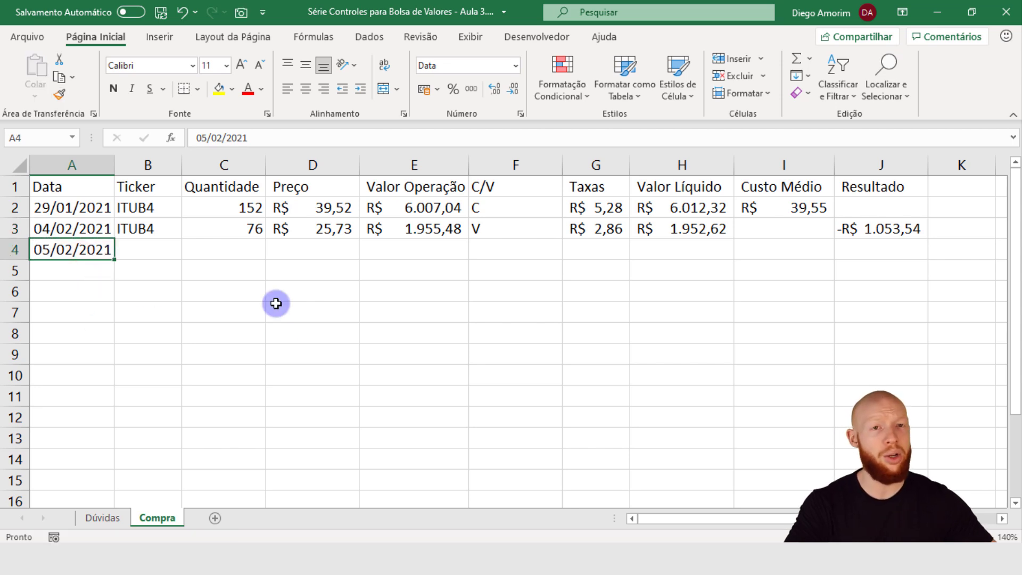
pyautogui.click(59, 94)
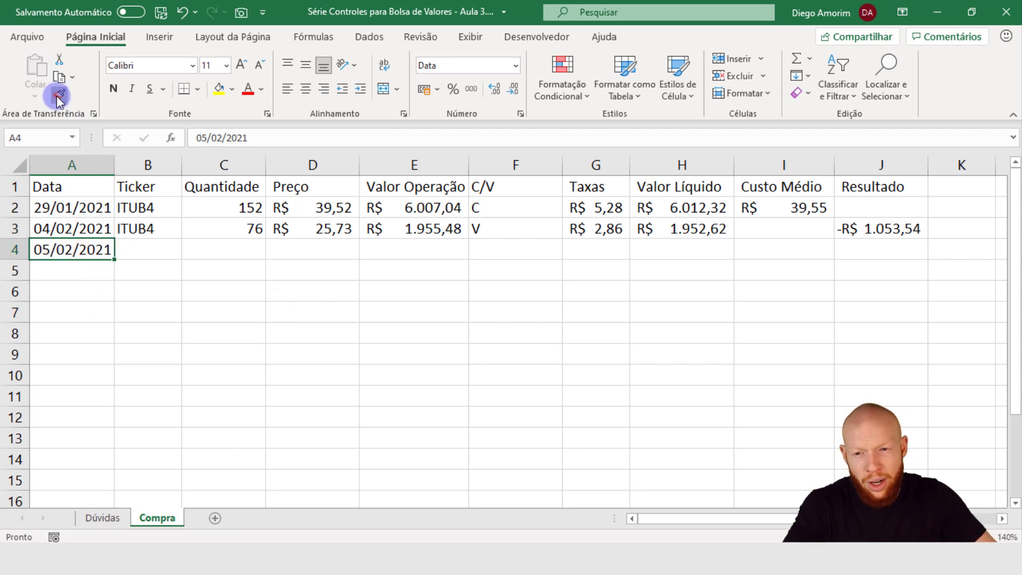
pyautogui.moveTo(71, 264)
pyautogui.mouseDown()
pyautogui.moveTo(46, 459)
pyautogui.moveTo(95, 276)
pyautogui.mouseUp()
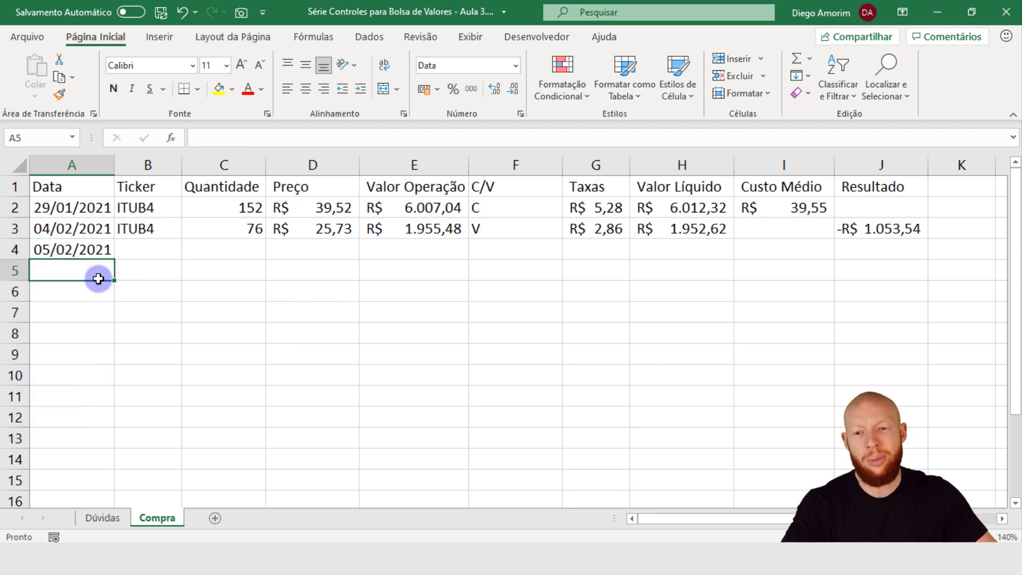
pyautogui.click(96, 246)
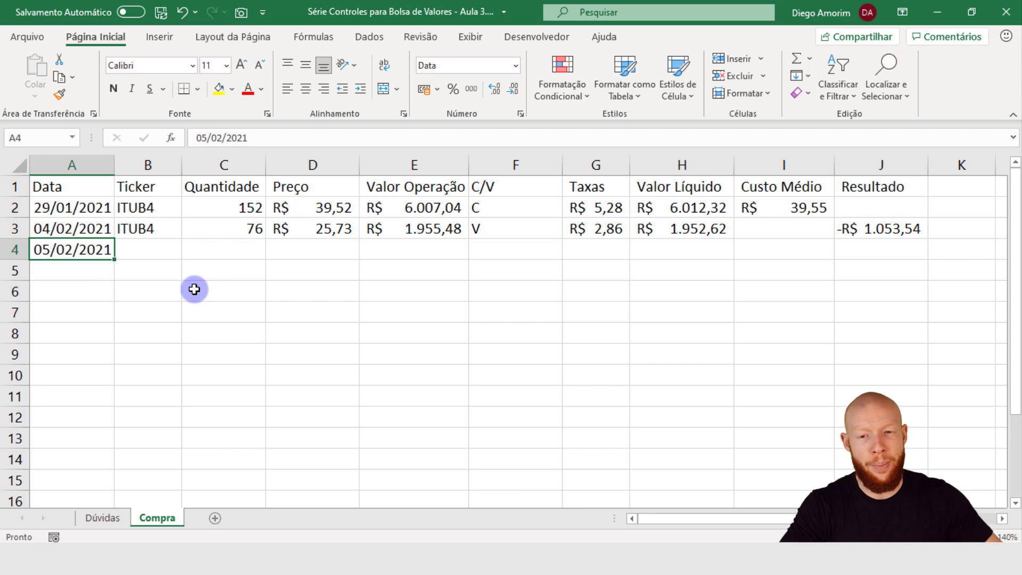
# Step: Fill the ticker from B3 down into B4 of the new operation row
pyautogui.click(163, 251)
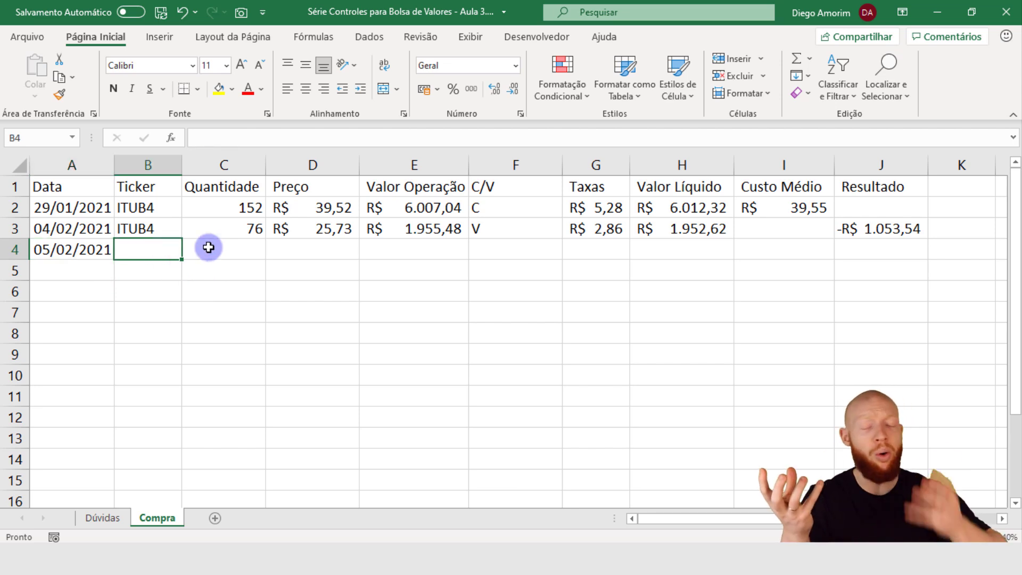
pyautogui.click(171, 228)
pyautogui.moveTo(181, 238); pyautogui.dragTo(181, 253)
# Step: Correct the ticker in B4 to ITUB4
pyautogui.click(243, 247)
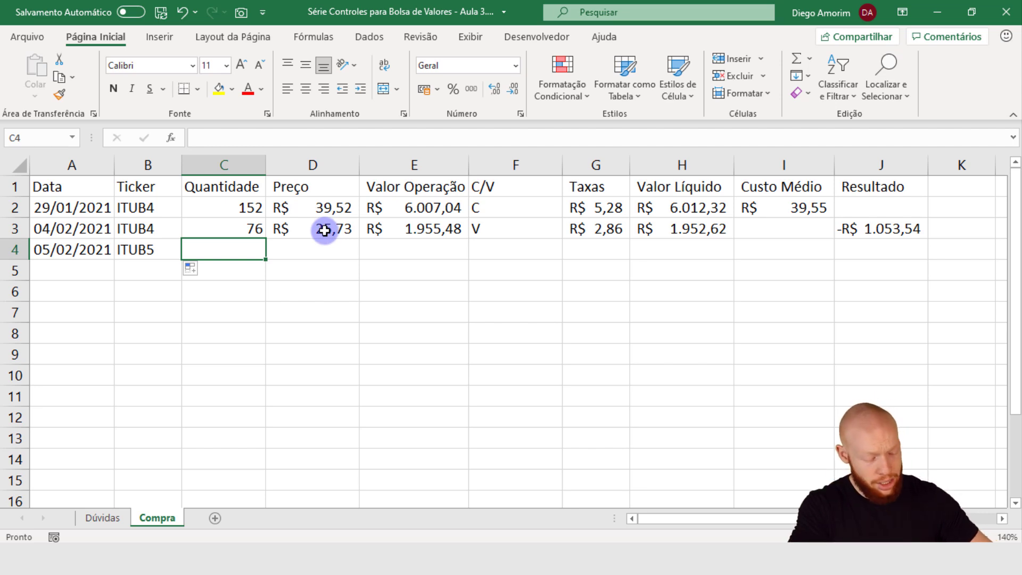
pyautogui.press('Left')
pyautogui.press('F2')
pyautogui.press('BackSpace')
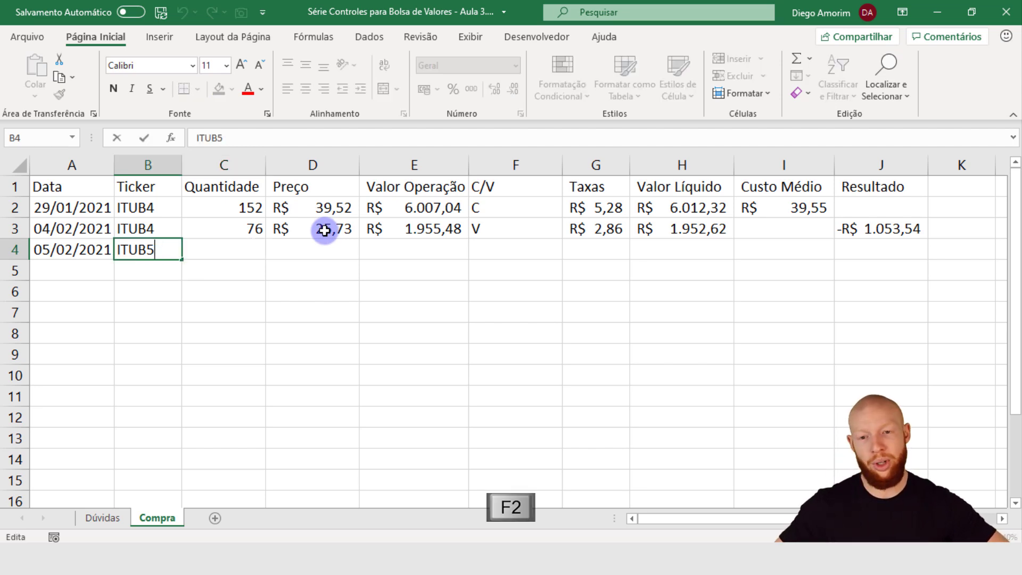
pyautogui.write('43')
pyautogui.press('Return')
pyautogui.press('Up')
pyautogui.press('F2')
pyautogui.press('BackSpace')
pyautogui.press('Return')
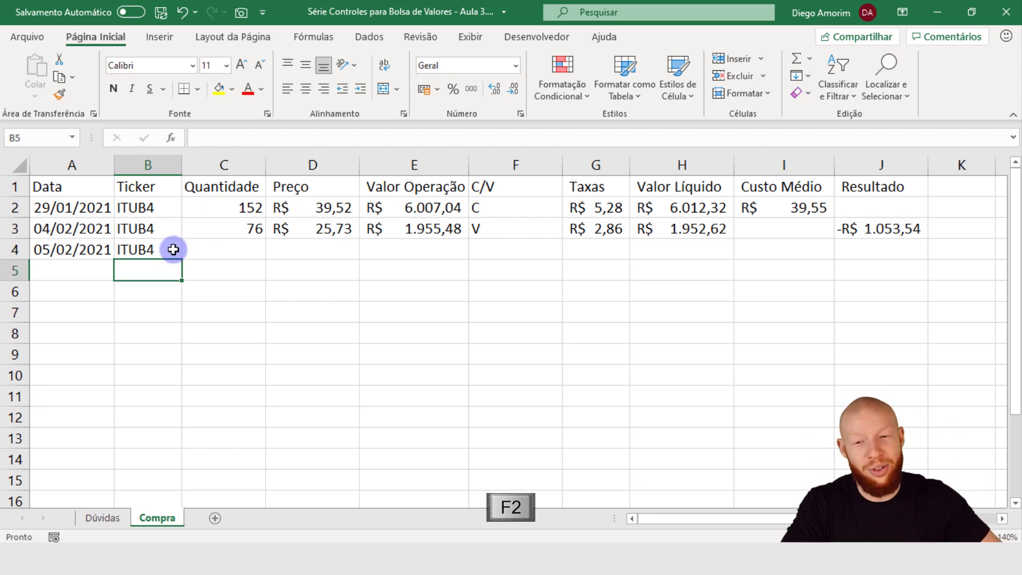
# Step: Enter a quantity of 35 in C4 and a price of 31 in D4
pyautogui.click(238, 243)
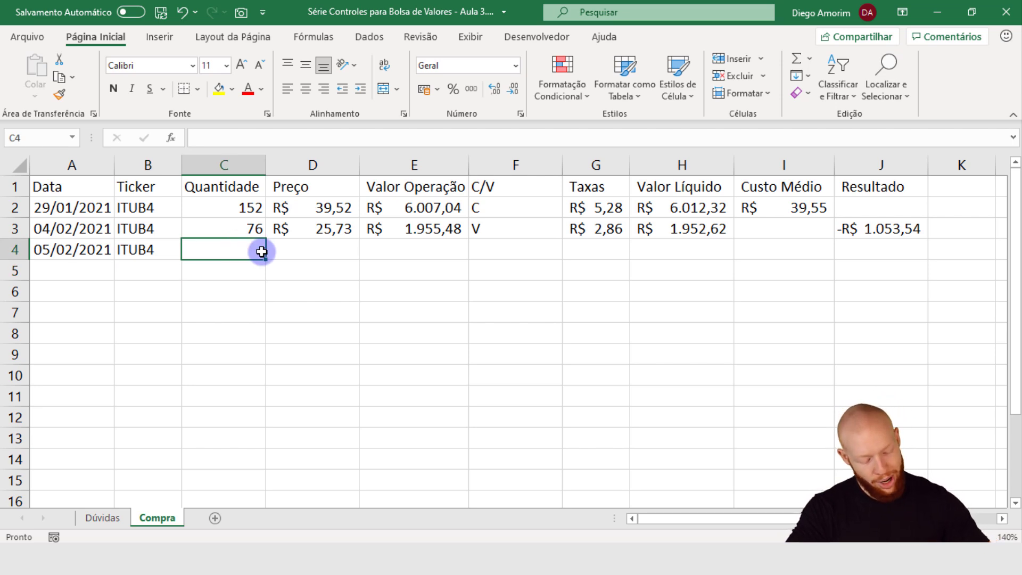
pyautogui.write('35')
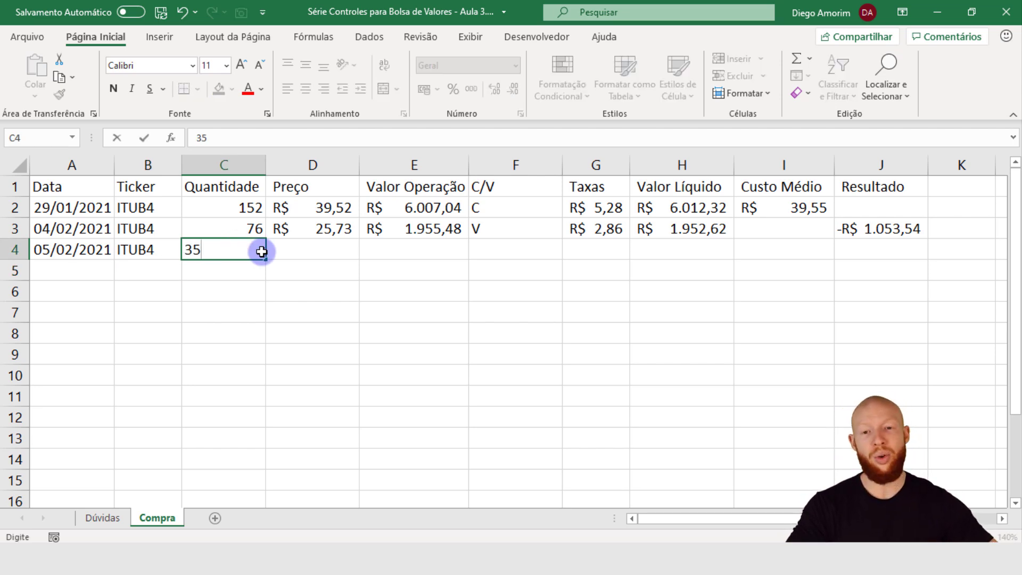
pyautogui.press('Tab')
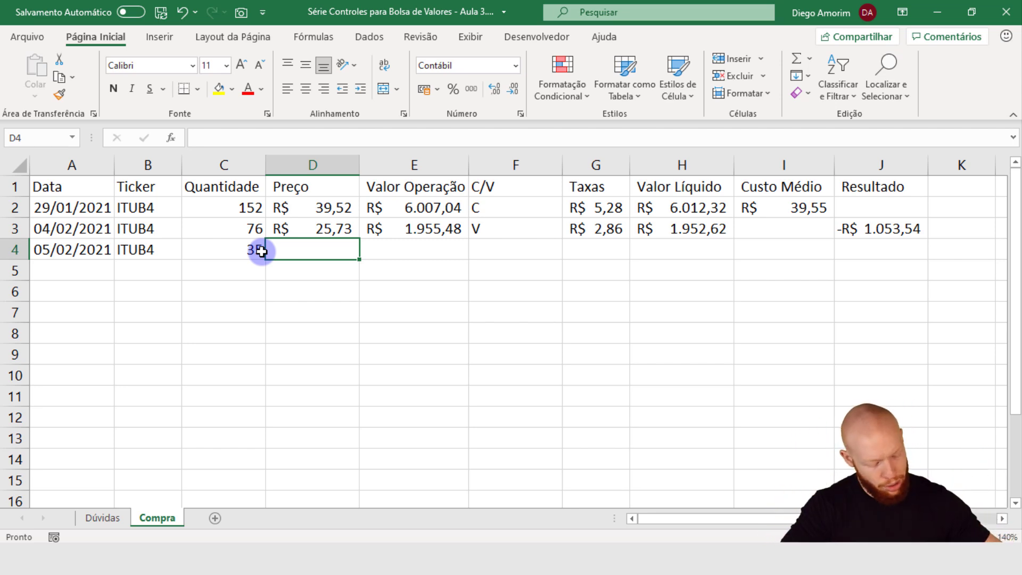
pyautogui.write('31,')
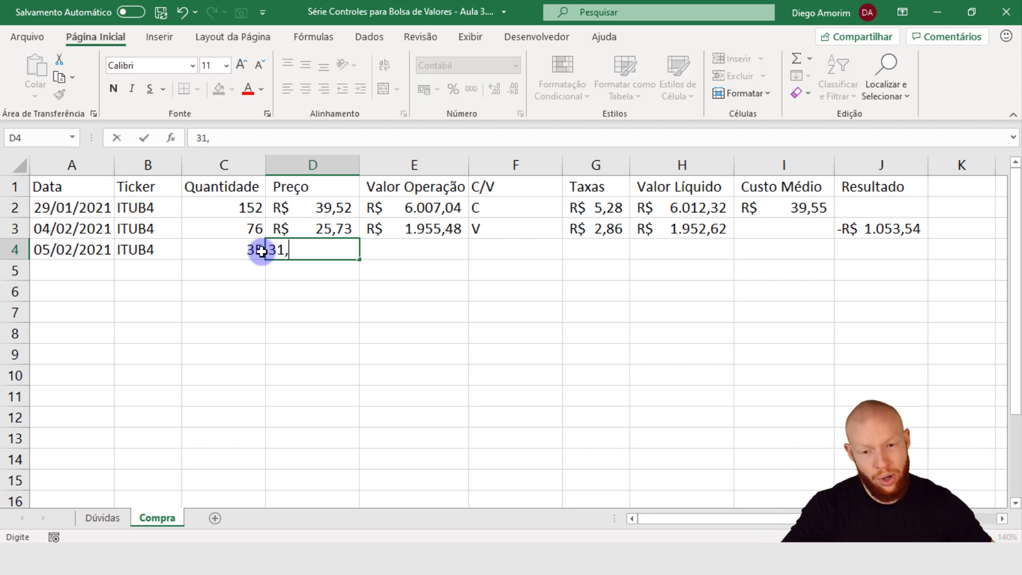
pyautogui.press('Tab')
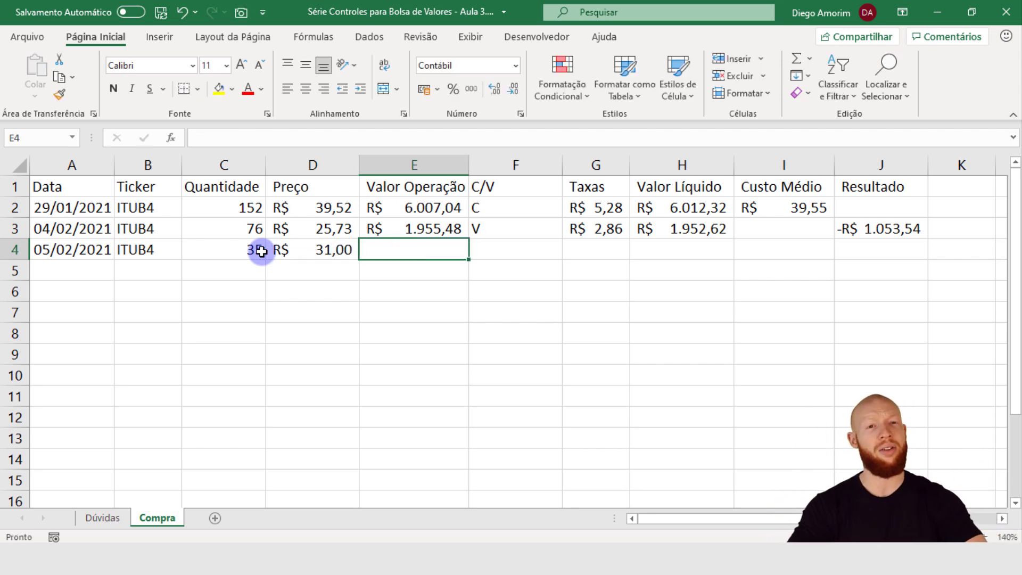
# Step: Fill the Valor Operação formula from E3 down into E4
pyautogui.click(432, 230)
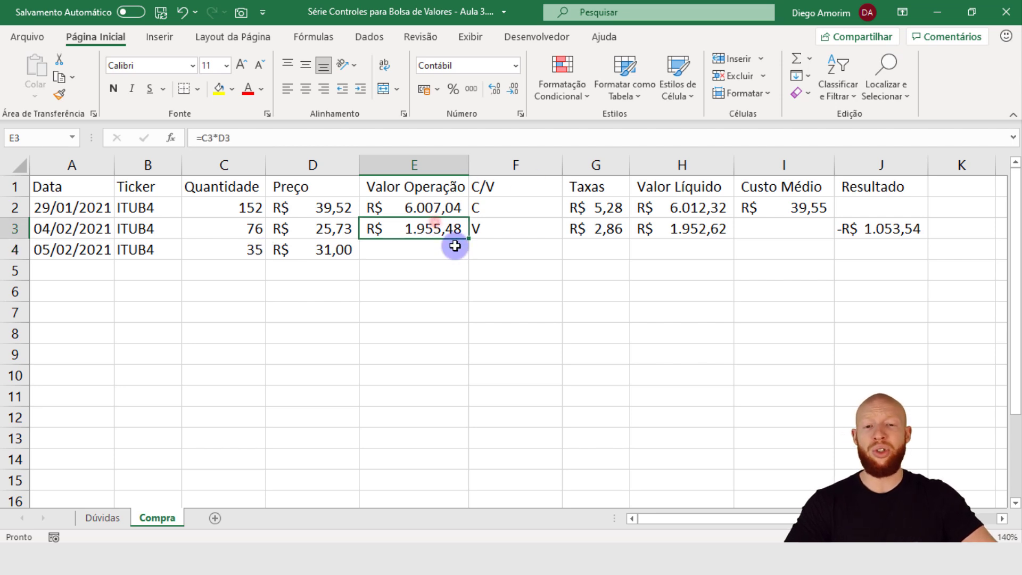
pyautogui.click(333, 249)
pyautogui.click(251, 254)
pyautogui.click(466, 234)
pyautogui.moveTo(468, 239); pyautogui.dragTo(506, 255)
# Step: Mark the new operation as a purchase with C in F4 and enter fees of 1,56 in G4
pyautogui.click(507, 252)
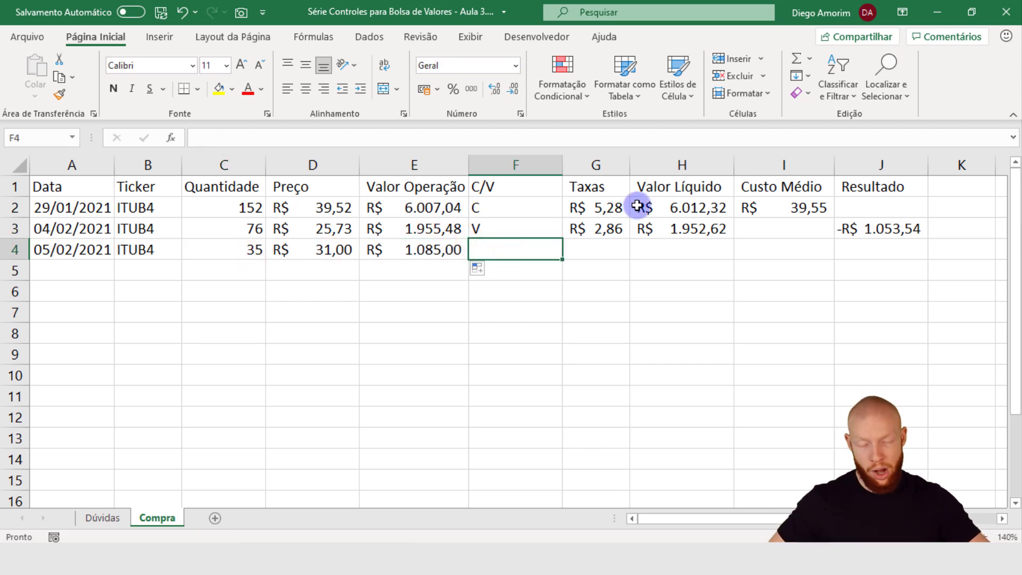
pyautogui.write('C')
pyautogui.press('Tab')
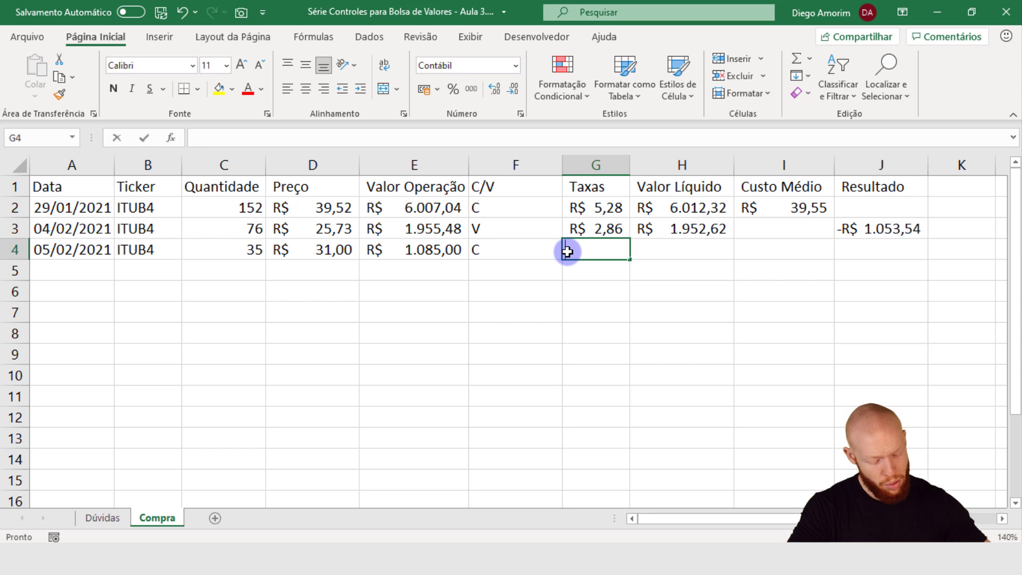
pyautogui.write('1,56')
pyautogui.press('Tab')
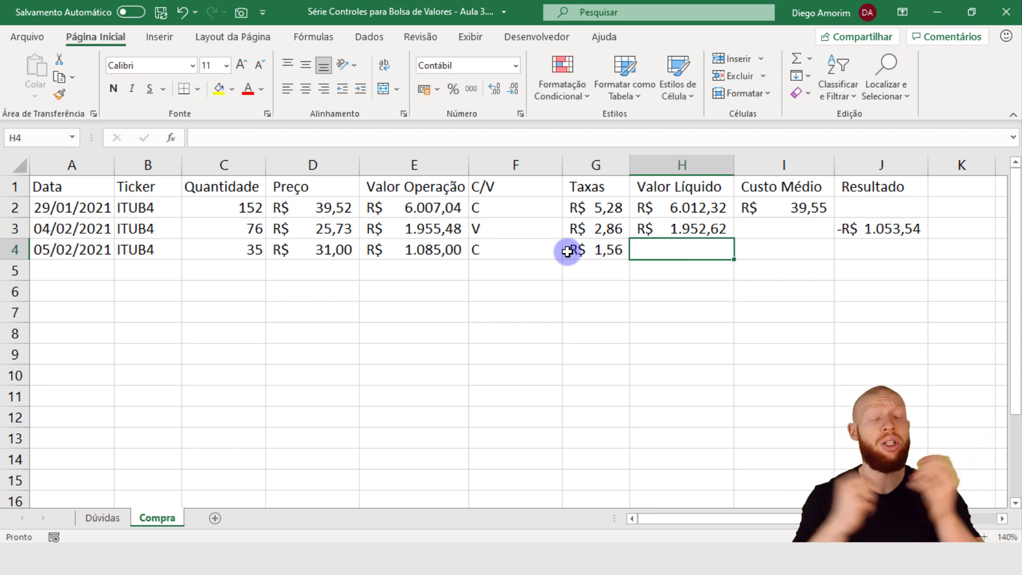
# Step: Compare how the Valor Líquido formulas in H2 and H3 combine operation value and fees for the purchase and the sale
pyautogui.click(682, 204)
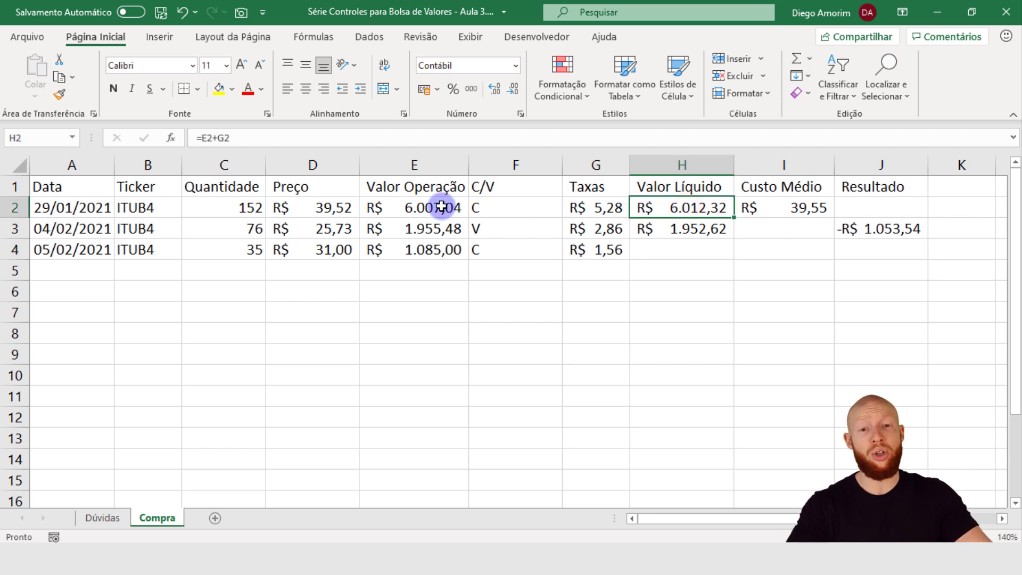
pyautogui.click(424, 206)
pyautogui.click(602, 208)
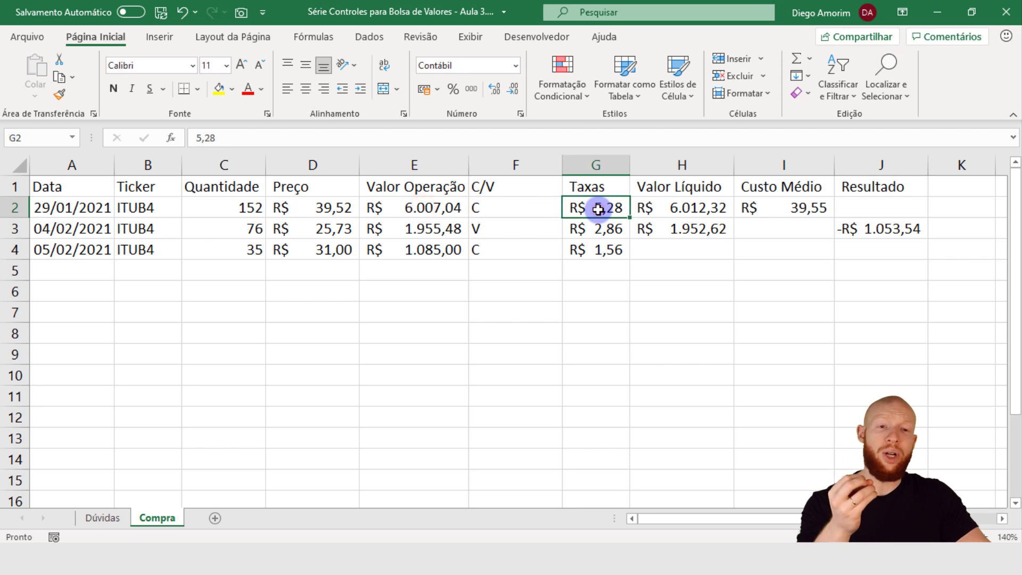
pyautogui.click(678, 228)
pyautogui.click(437, 227)
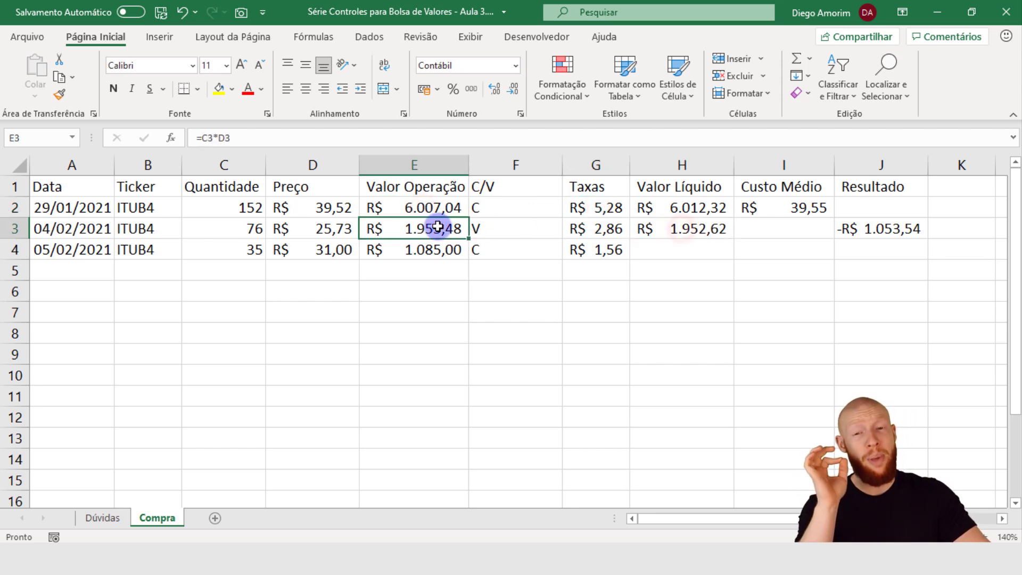
pyautogui.click(598, 230)
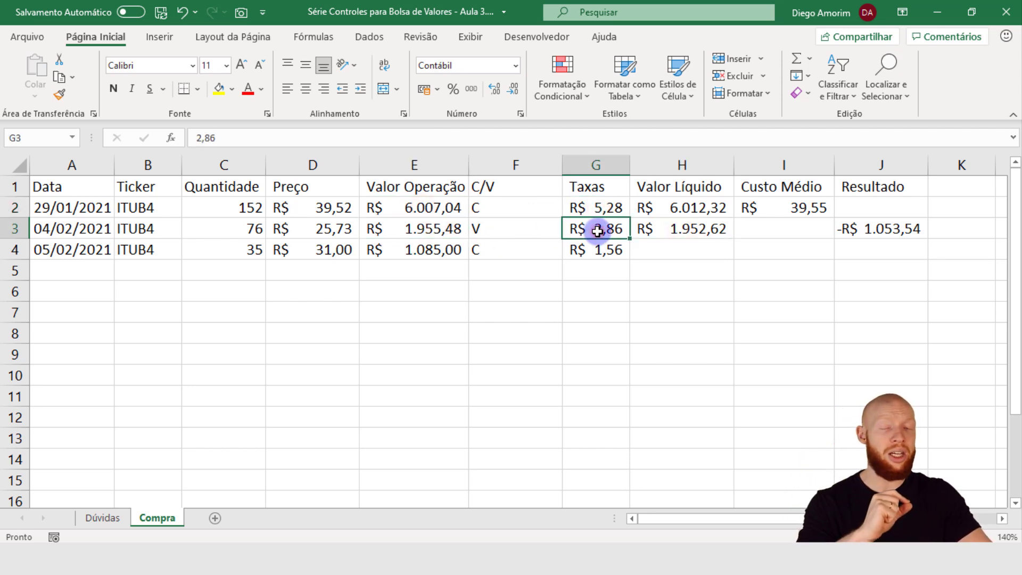
pyautogui.click(681, 229)
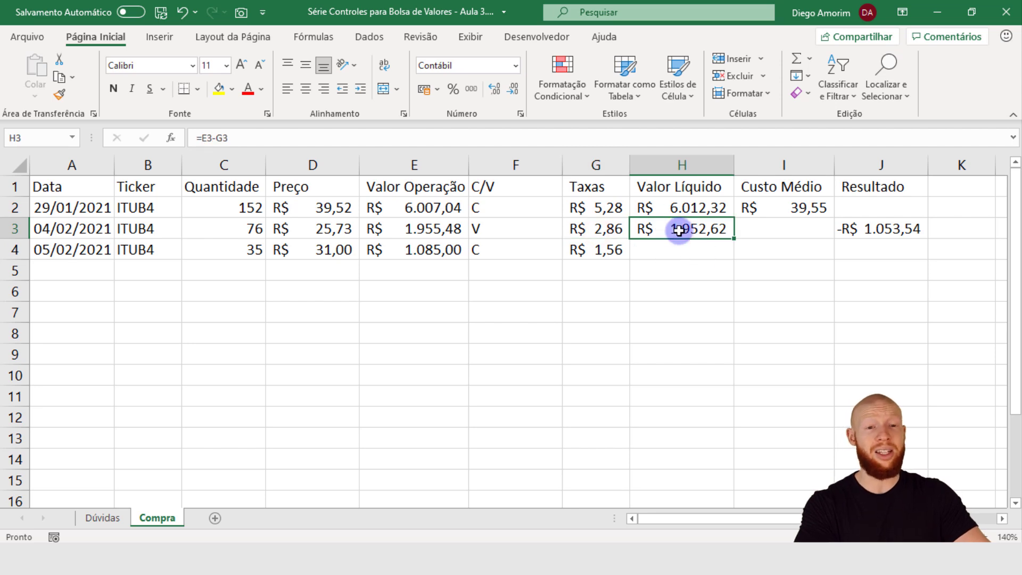
pyautogui.click(672, 207)
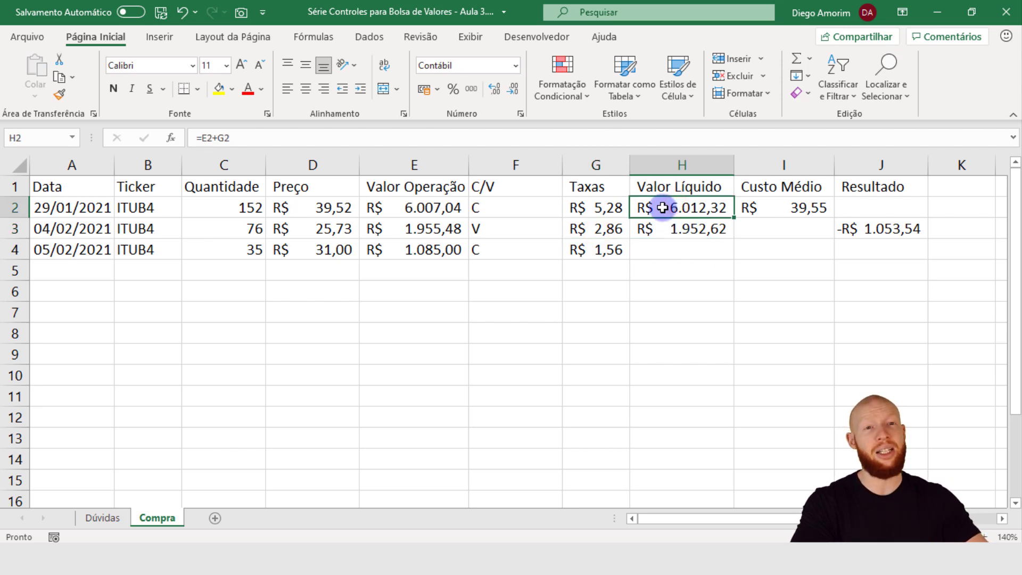
pyautogui.click(444, 206)
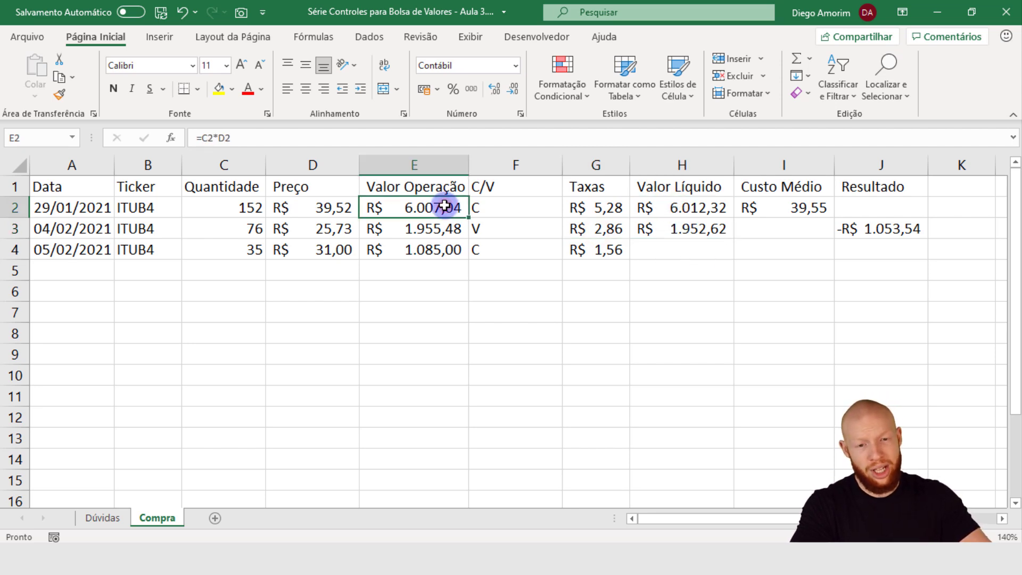
pyautogui.click(578, 205)
pyautogui.click(418, 229)
pyautogui.click(597, 226)
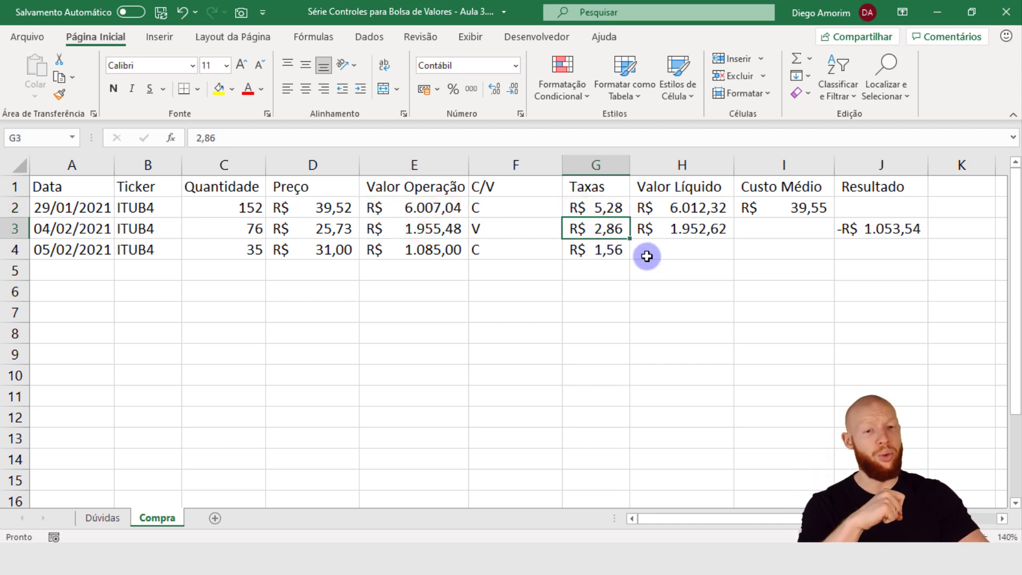
# Step: Calculate the purchase's Valor Líquido in H4 with the formula =E4+G4
pyautogui.click(681, 249)
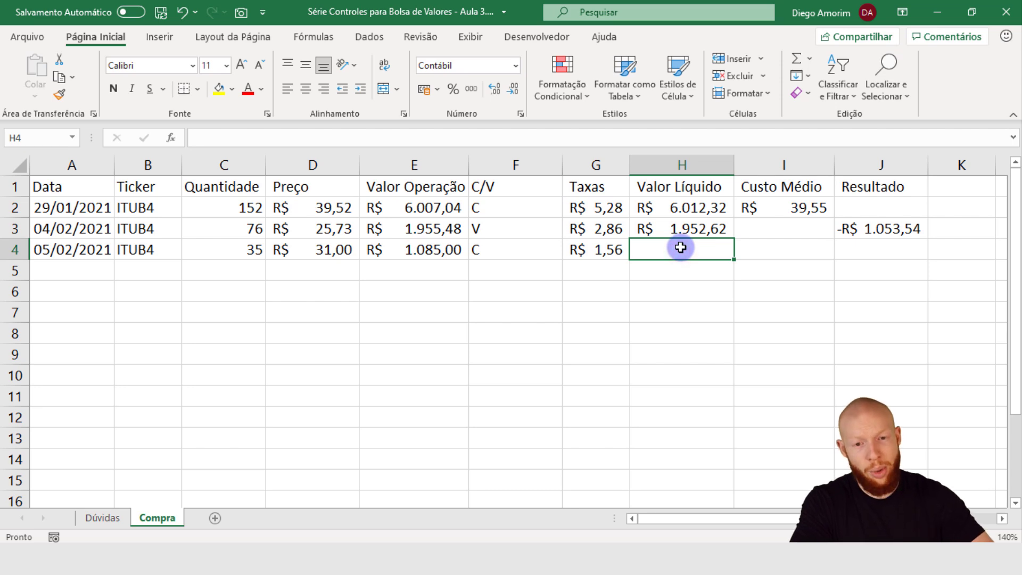
pyautogui.write('=')
pyautogui.press('Left')
pyautogui.press('Left')
pyautogui.press('Left')
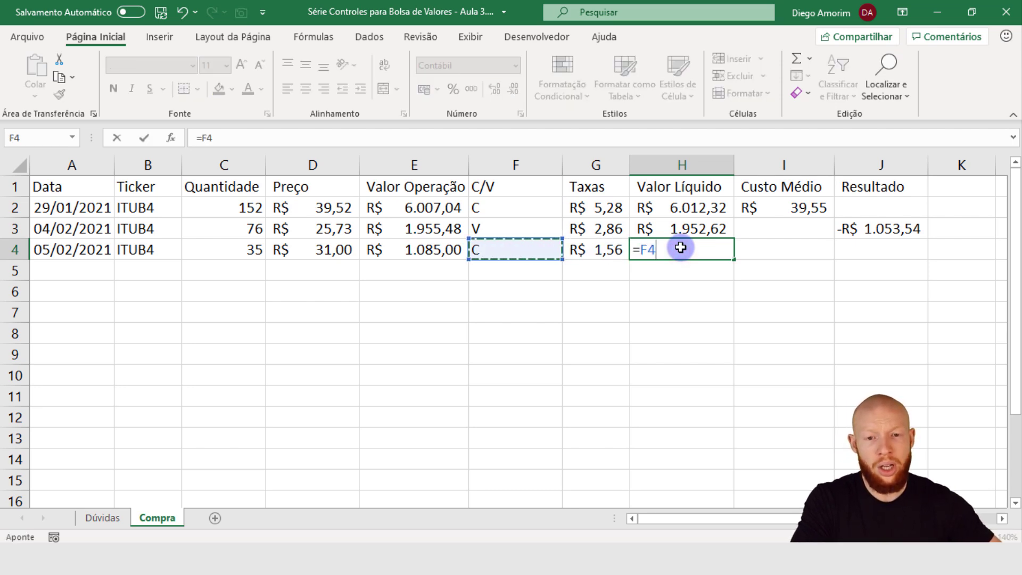
pyautogui.write('+')
pyautogui.press('Left')
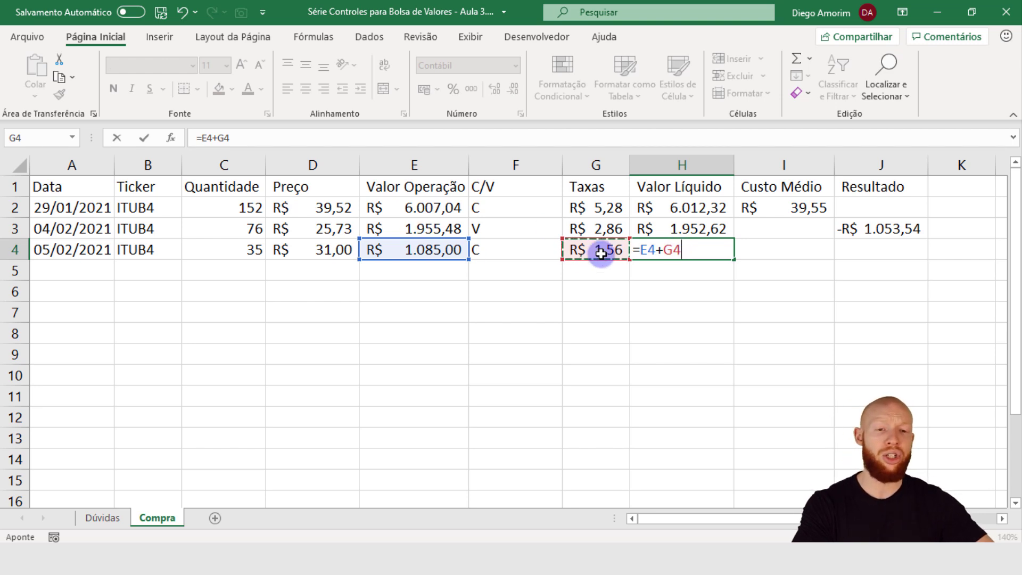
pyautogui.press('Return')
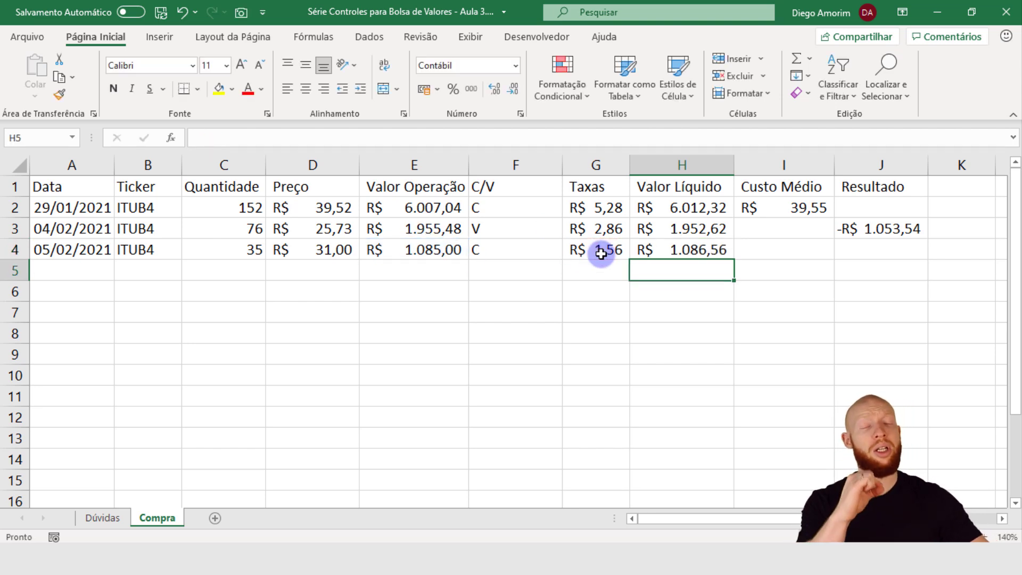
# Step: Examine how the first purchase's Custo Médio in I2 relates to its Valor Líquido in H2 and its quantity in C2
pyautogui.click(776, 246)
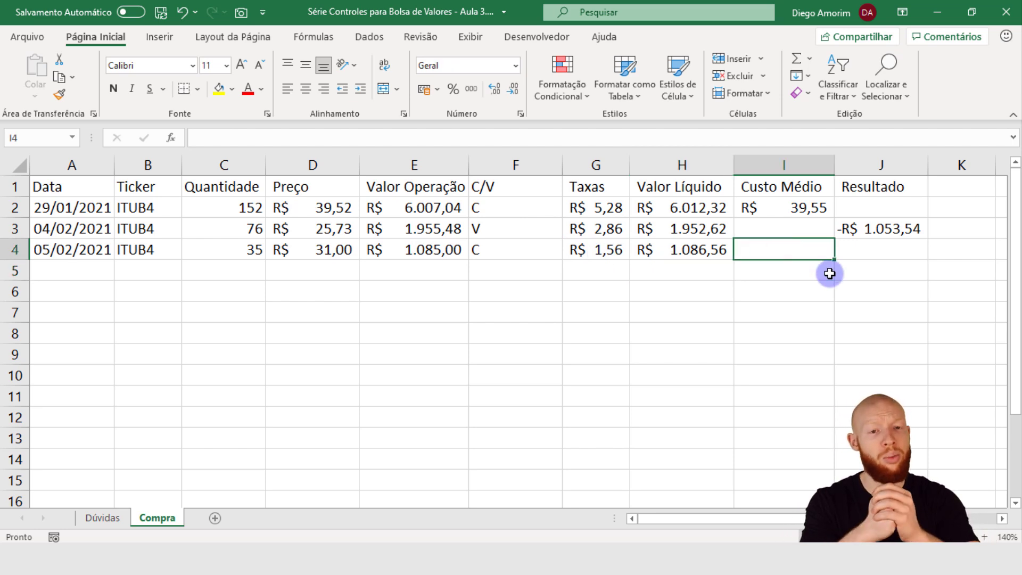
pyautogui.click(707, 220)
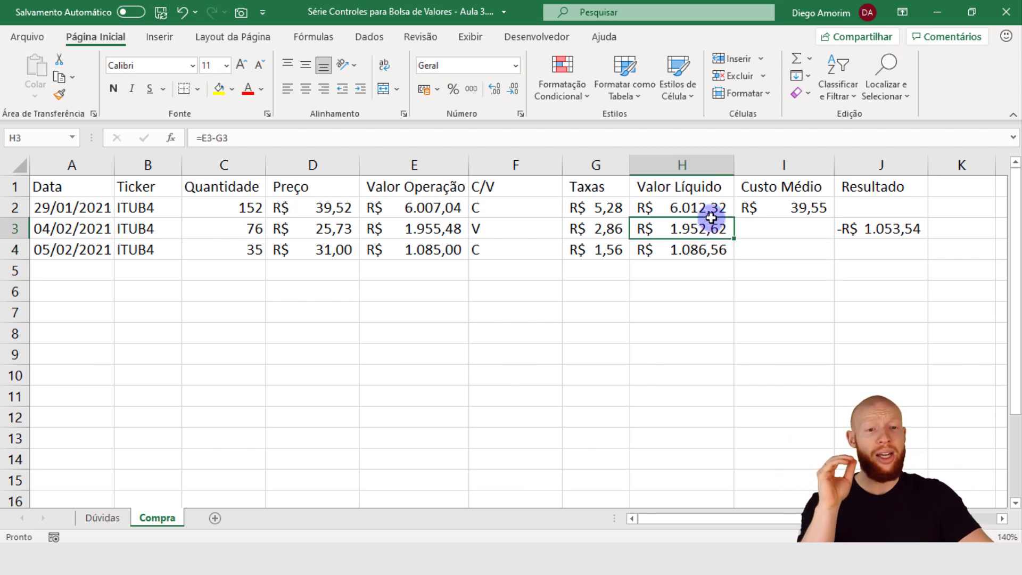
pyautogui.click(706, 208)
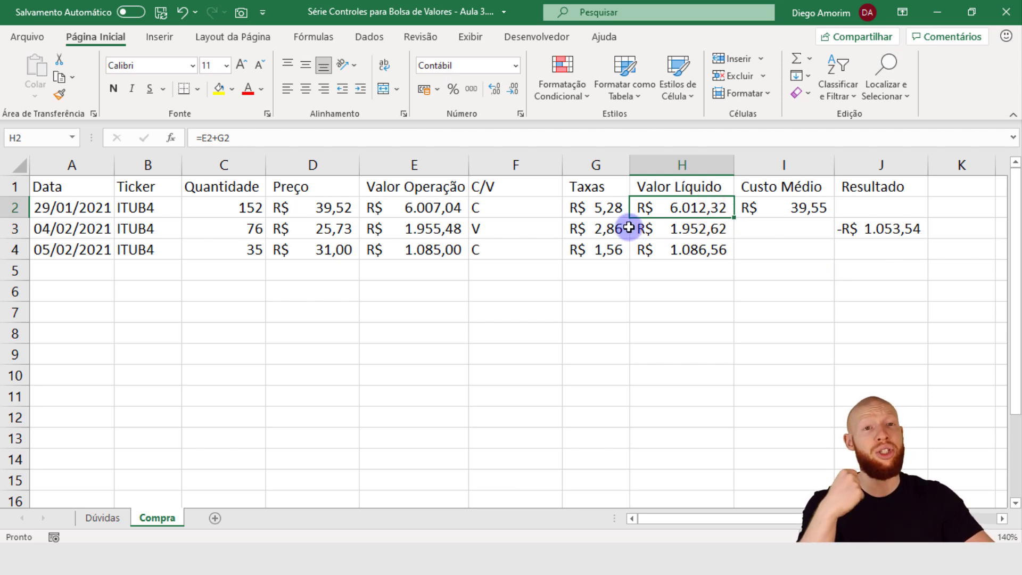
pyautogui.click(255, 212)
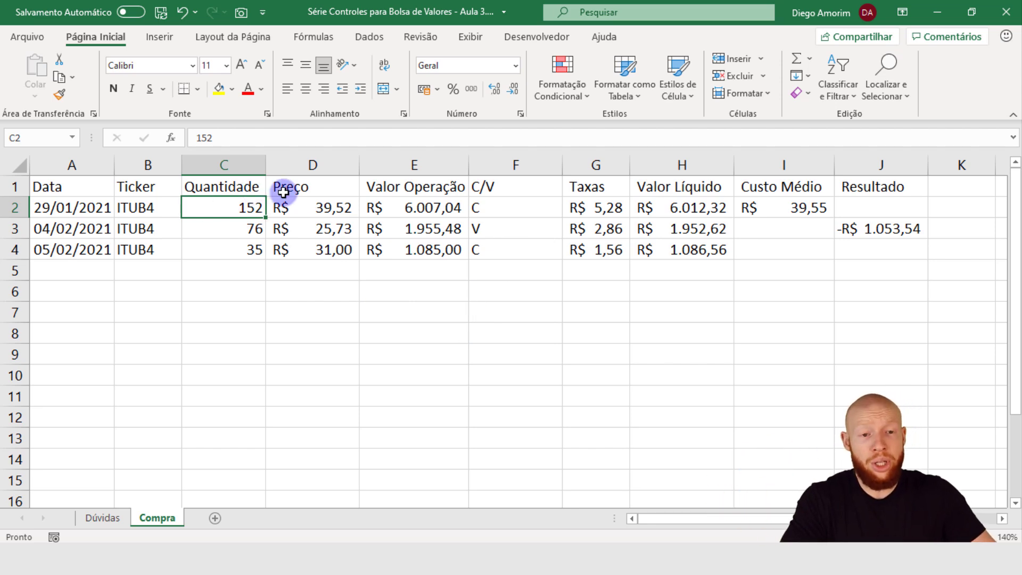
pyautogui.click(710, 208)
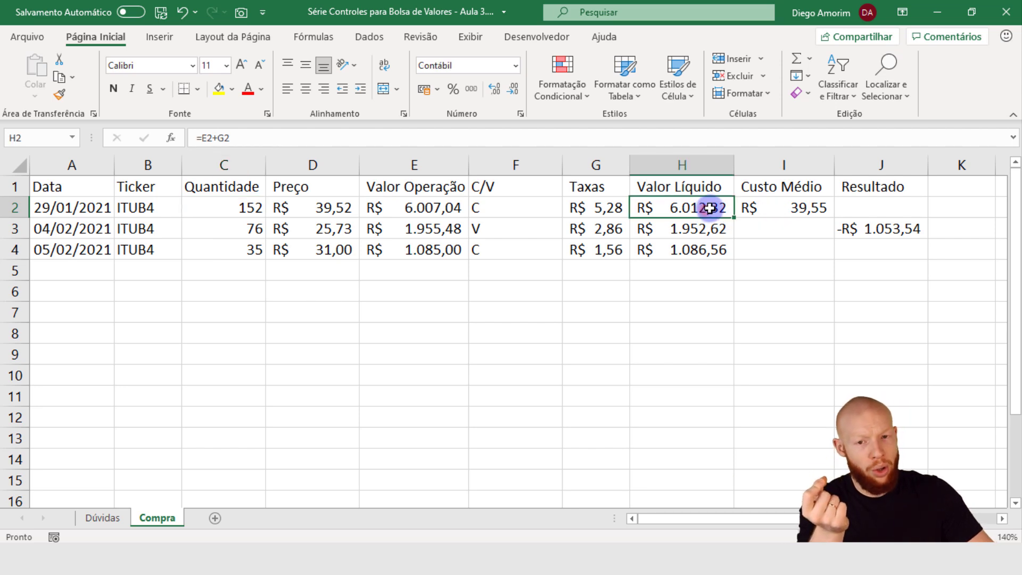
pyautogui.click(255, 212)
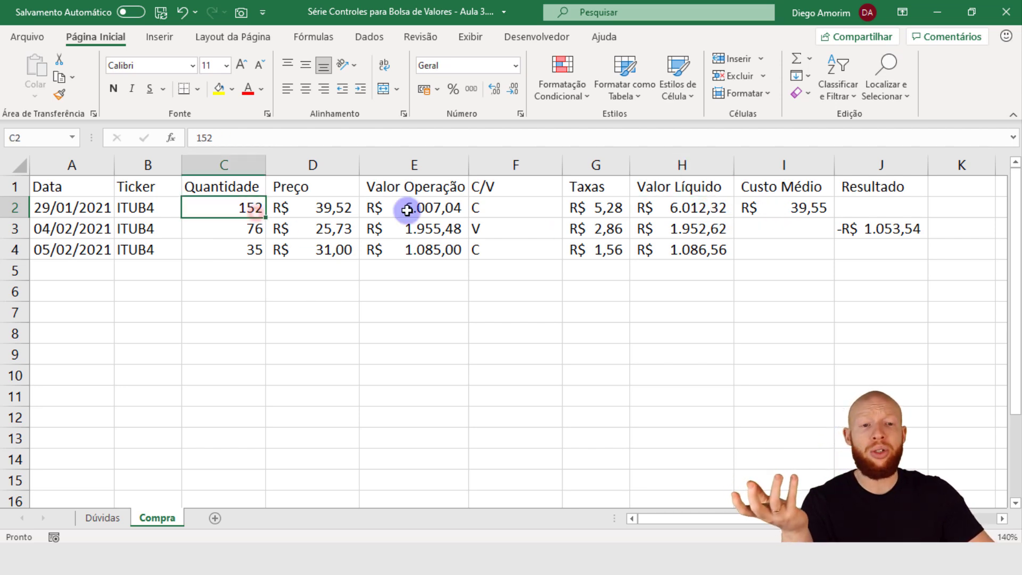
pyautogui.click(796, 214)
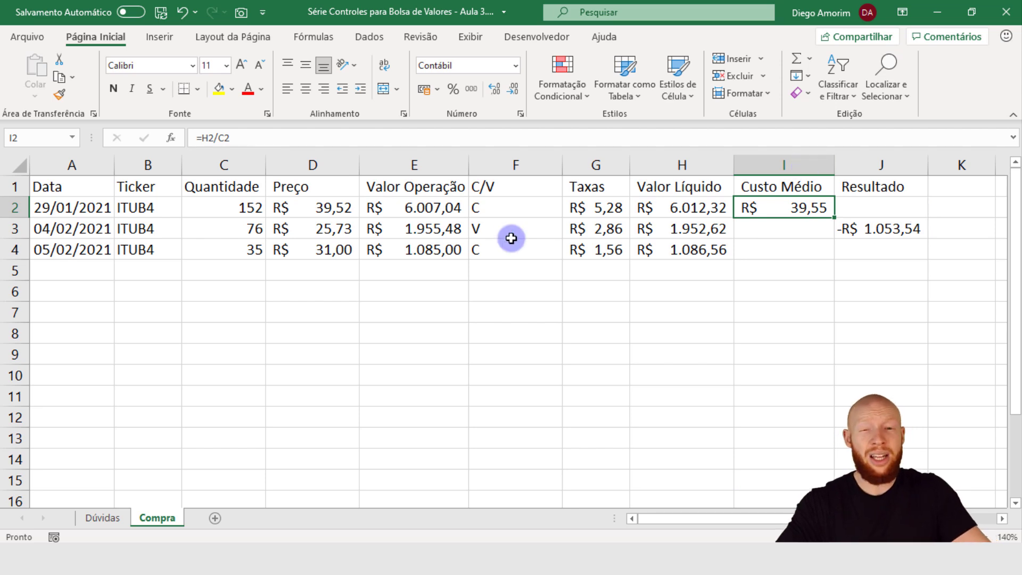
# Step: Calculate the new purchase's Custo Médio in I4 with the formula =H4/C4
pyautogui.click(254, 252)
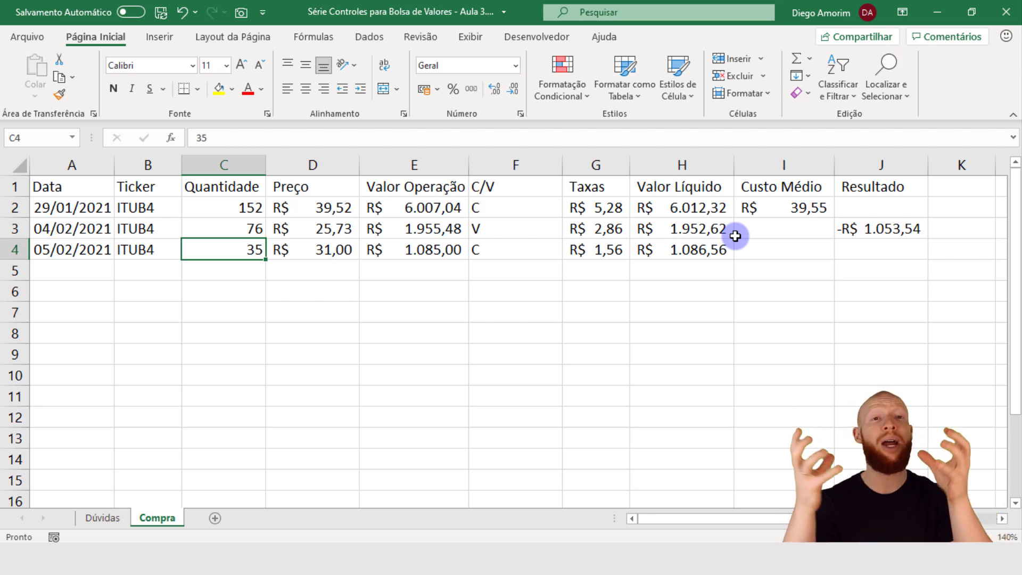
pyautogui.click(758, 253)
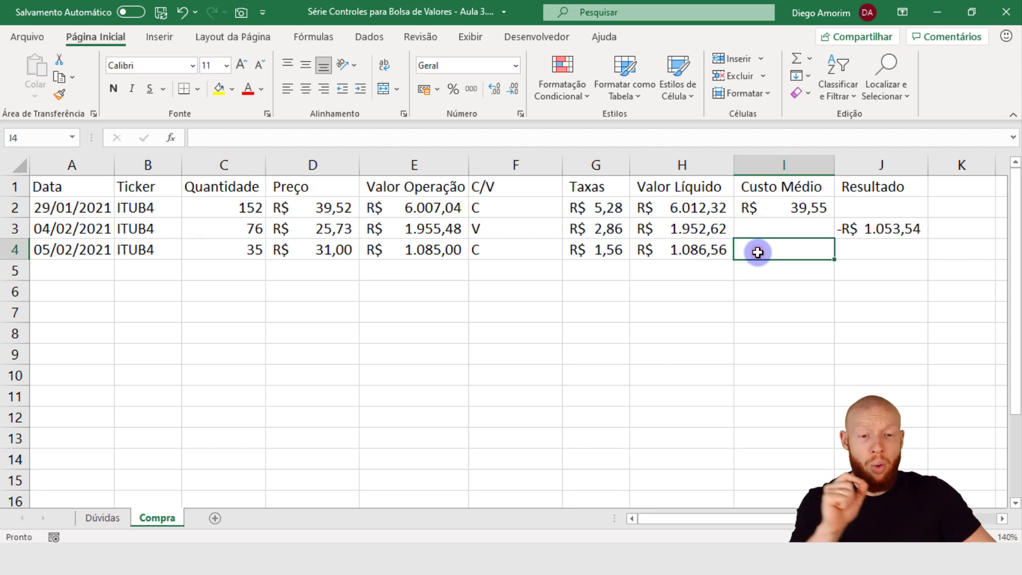
pyautogui.click(717, 249)
pyautogui.click(238, 259)
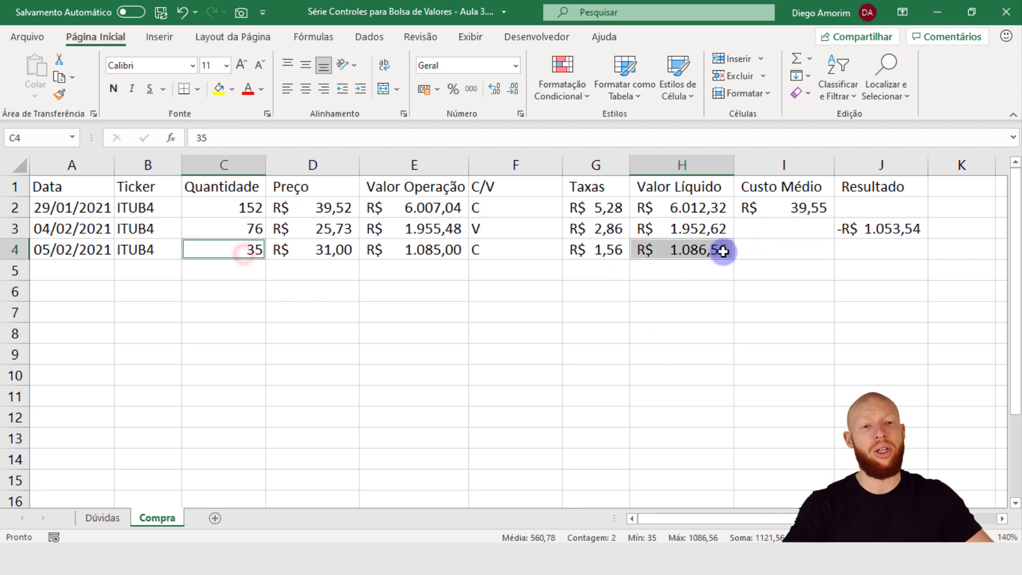
pyautogui.click(774, 262)
pyautogui.click(798, 247)
pyautogui.write('=')
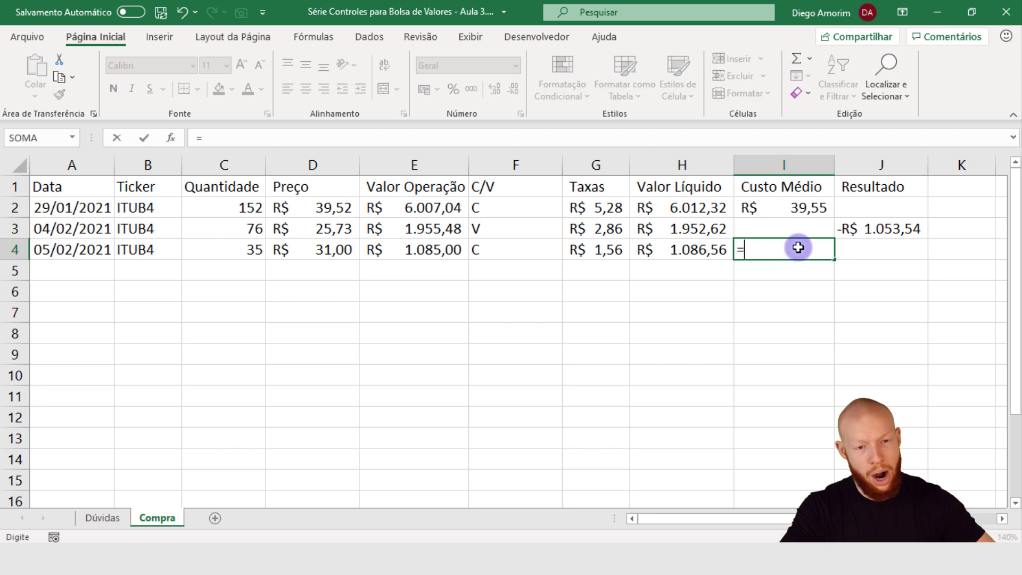
pyautogui.press('Left')
pyautogui.write('/')
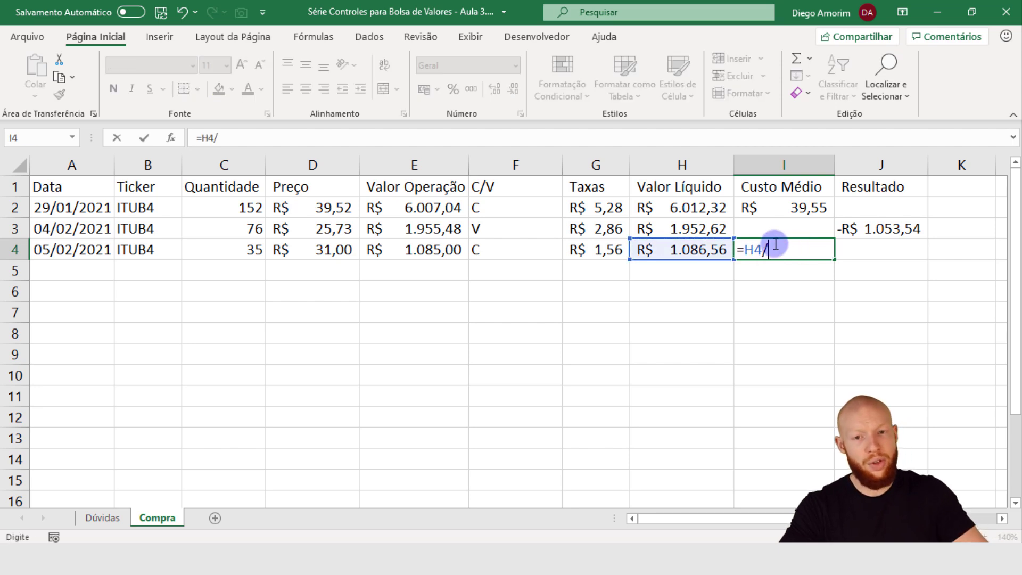
pyautogui.click(244, 244)
pyautogui.press('Return')
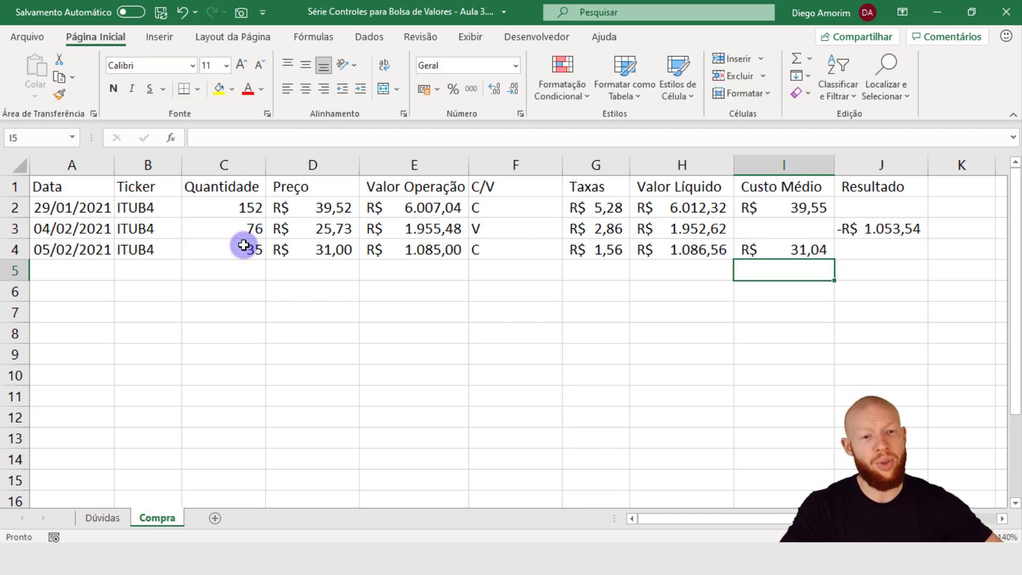
# Step: Compare the new purchase's price and average cost in row 4 with the first purchase's figures in row 2
pyautogui.press('Up')
pyautogui.click(308, 247)
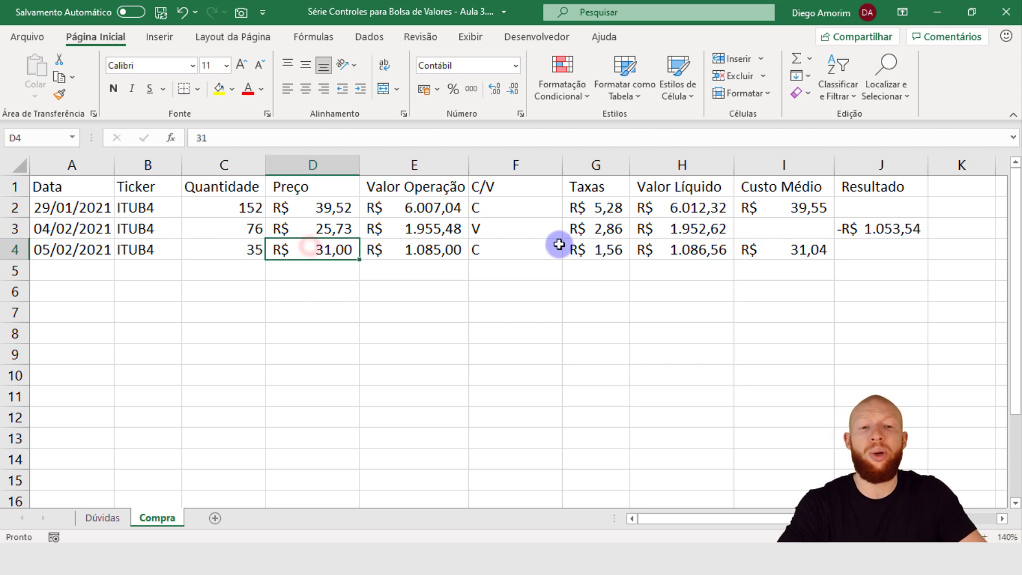
pyautogui.click(814, 253)
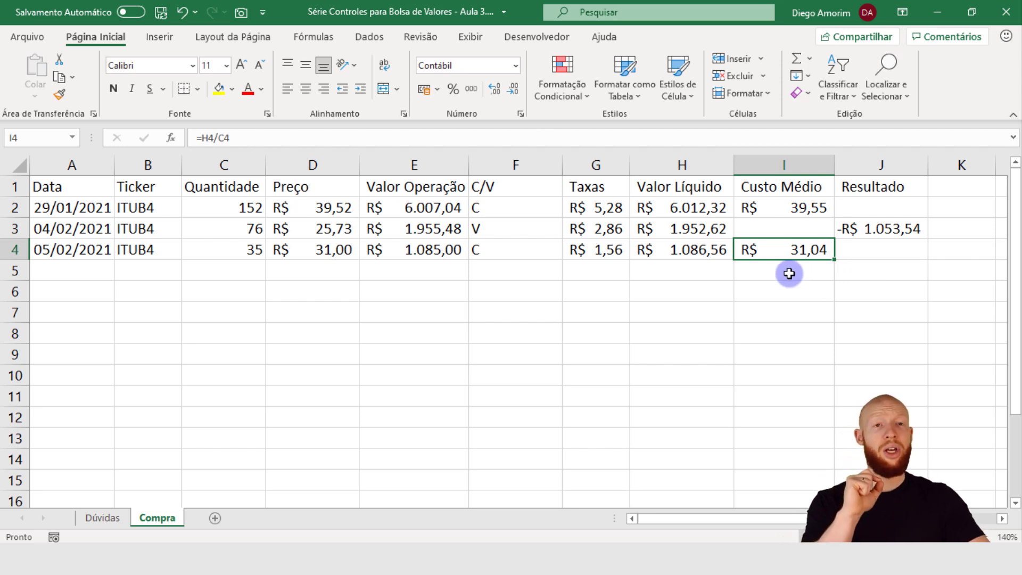
pyautogui.moveTo(246, 254); pyautogui.dragTo(785, 253)
pyautogui.moveTo(789, 210); pyautogui.dragTo(247, 201)
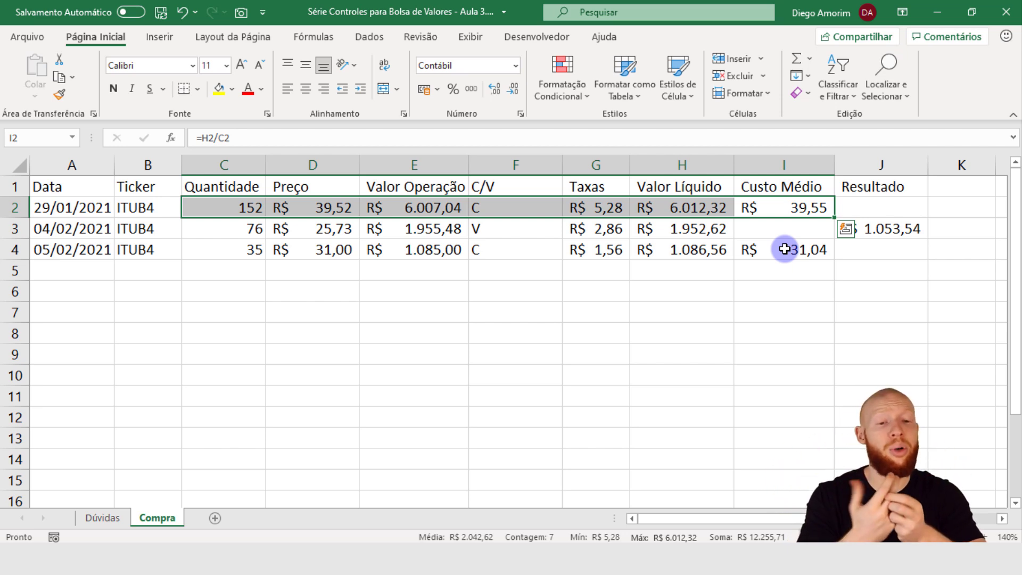
pyautogui.moveTo(860, 276); pyautogui.dragTo(60, 261)
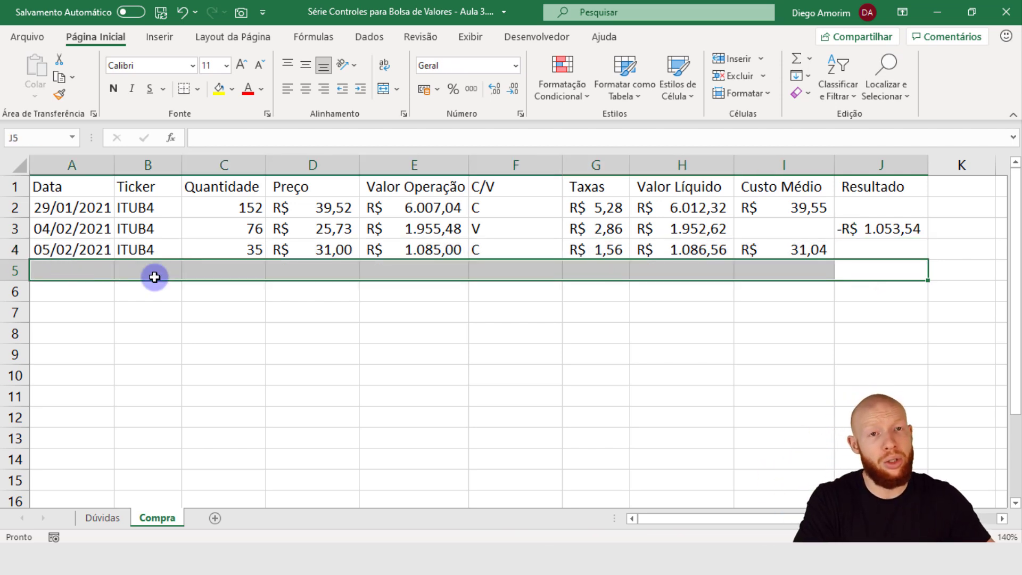
pyautogui.click(248, 294)
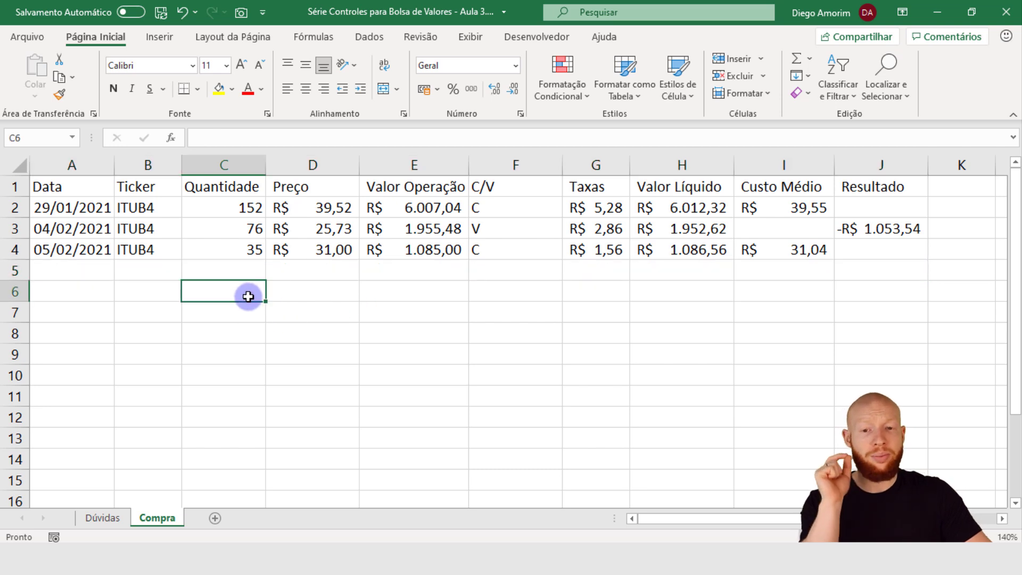
pyautogui.click(798, 249)
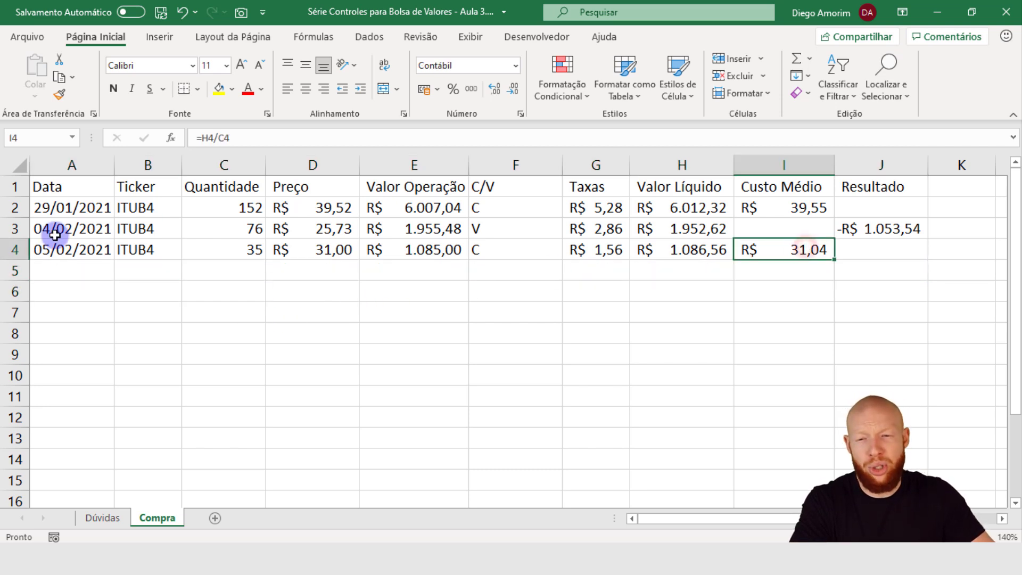
pyautogui.moveTo(52, 250); pyautogui.dragTo(774, 257)
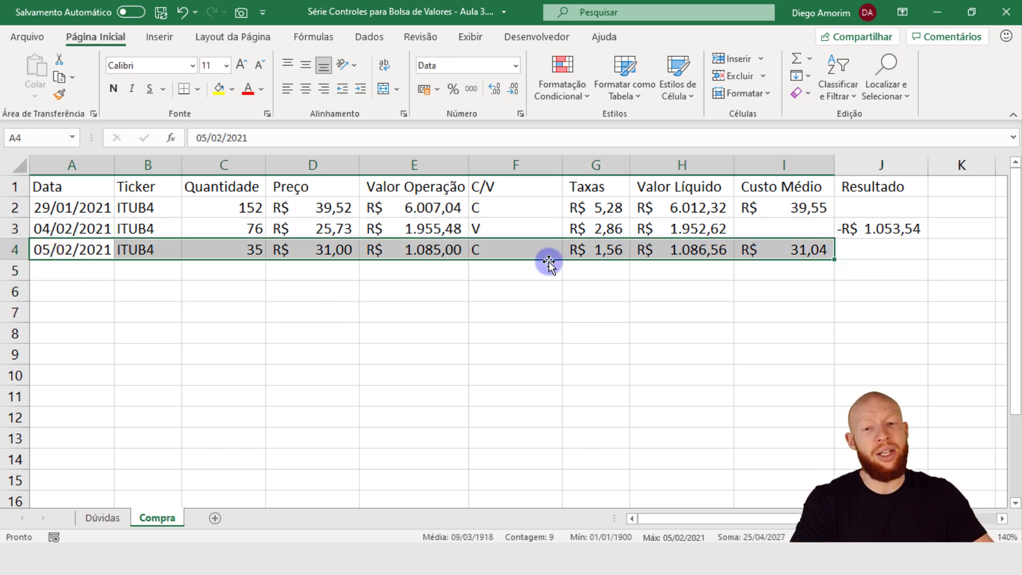
# Step: Calculate the remaining share quantity in C6 with the formula =C2-C3+C4, subtracting the sale and adding the new purchase
pyautogui.click(240, 229)
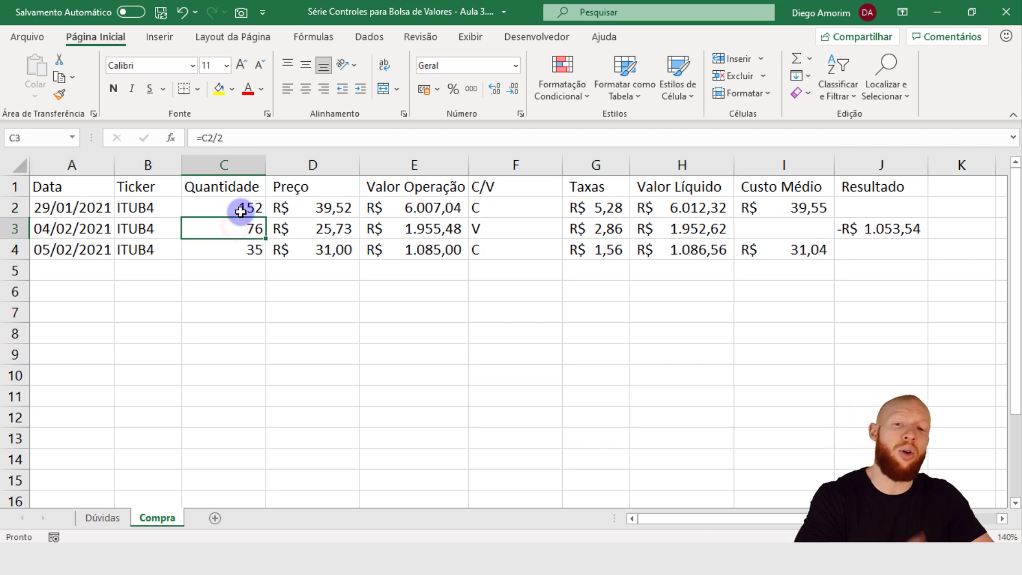
pyautogui.click(241, 209)
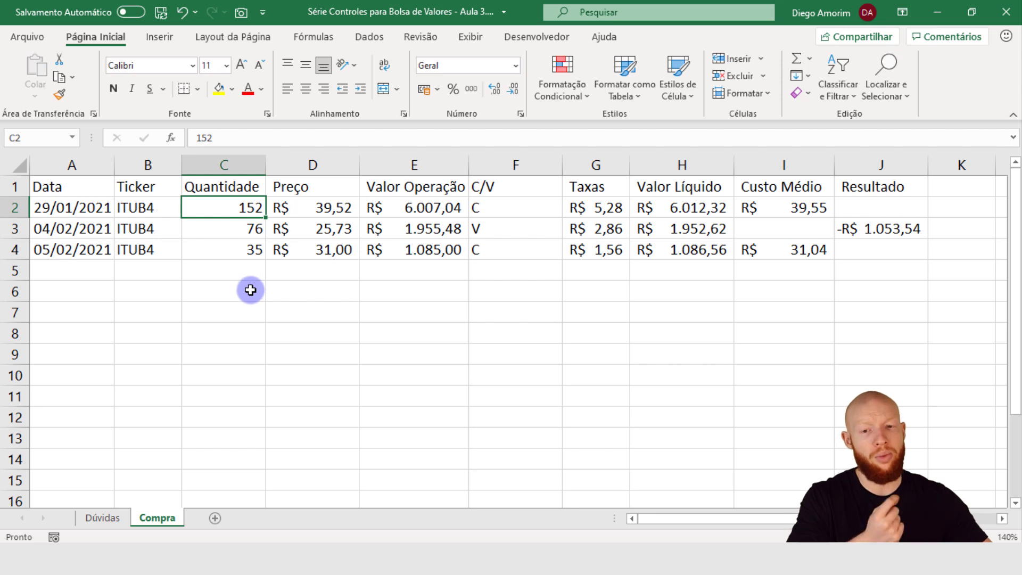
pyautogui.click(252, 288)
pyautogui.write('=')
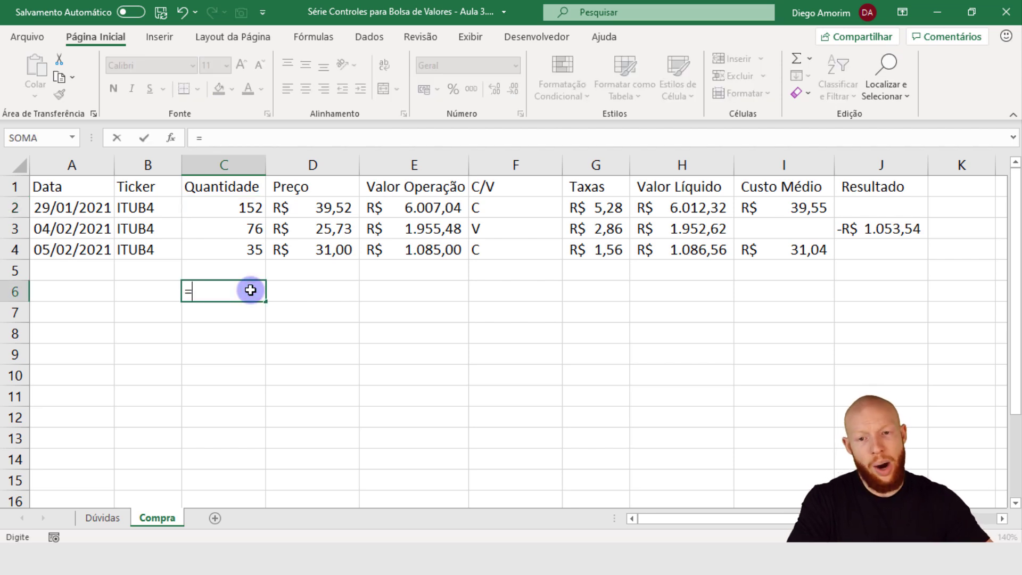
pyautogui.click(251, 209)
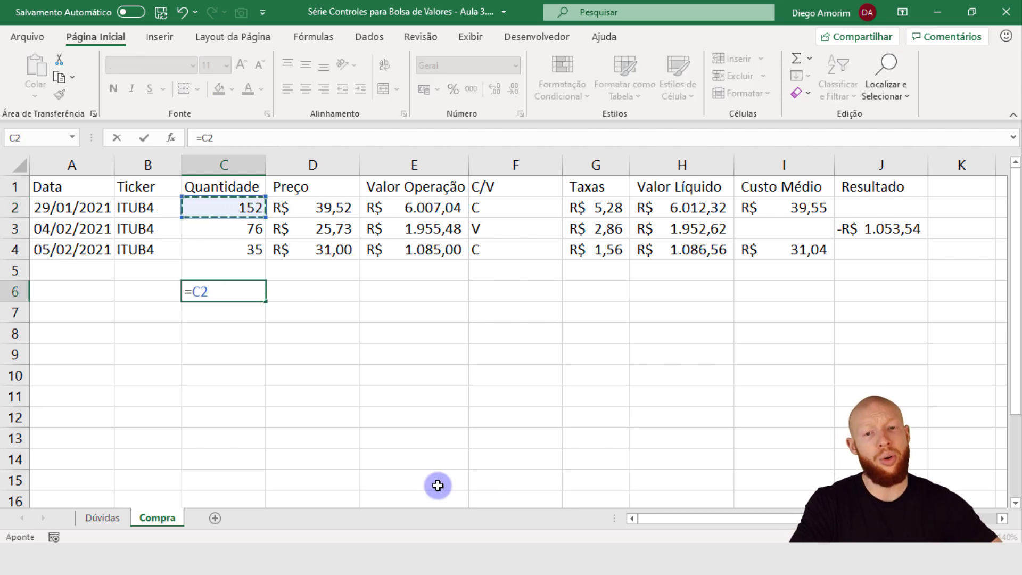
pyautogui.write('-')
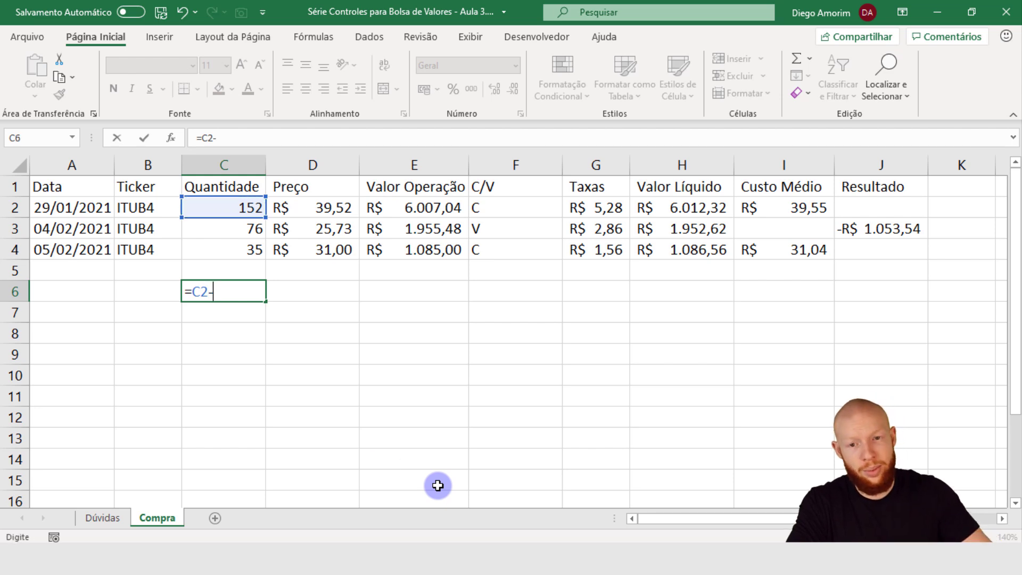
pyautogui.click(256, 233)
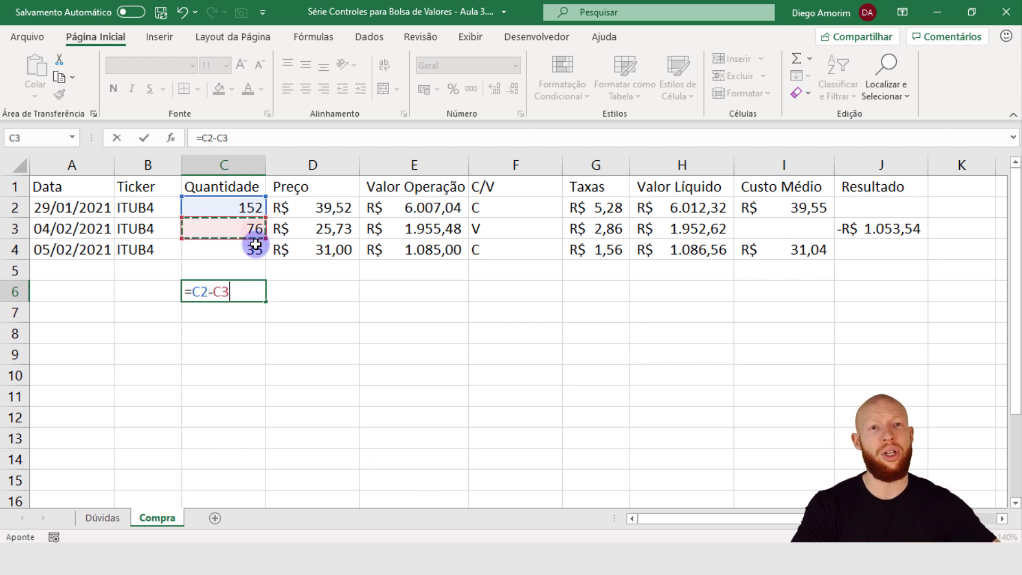
pyautogui.write('+')
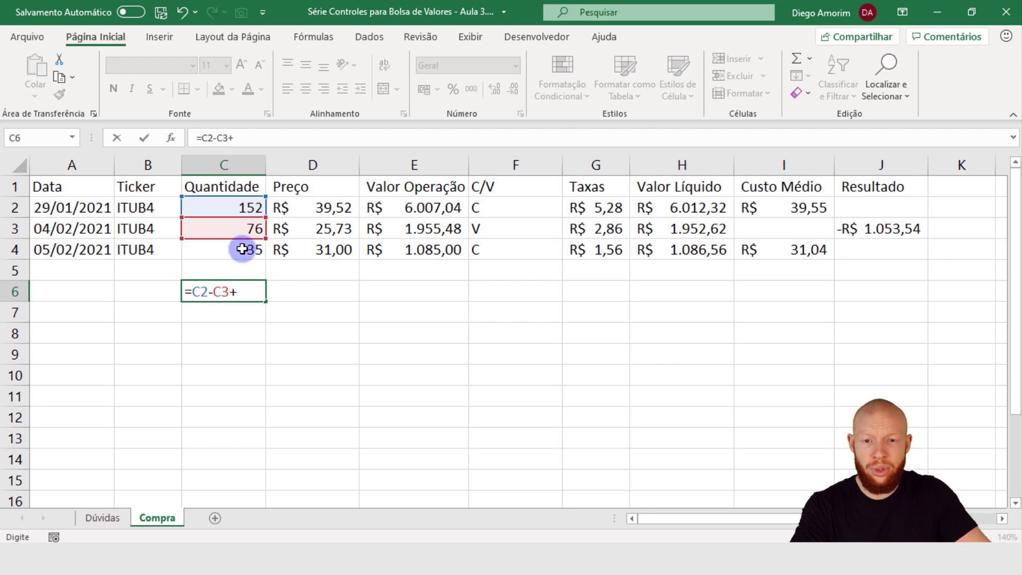
pyautogui.click(243, 250)
pyautogui.press('Return')
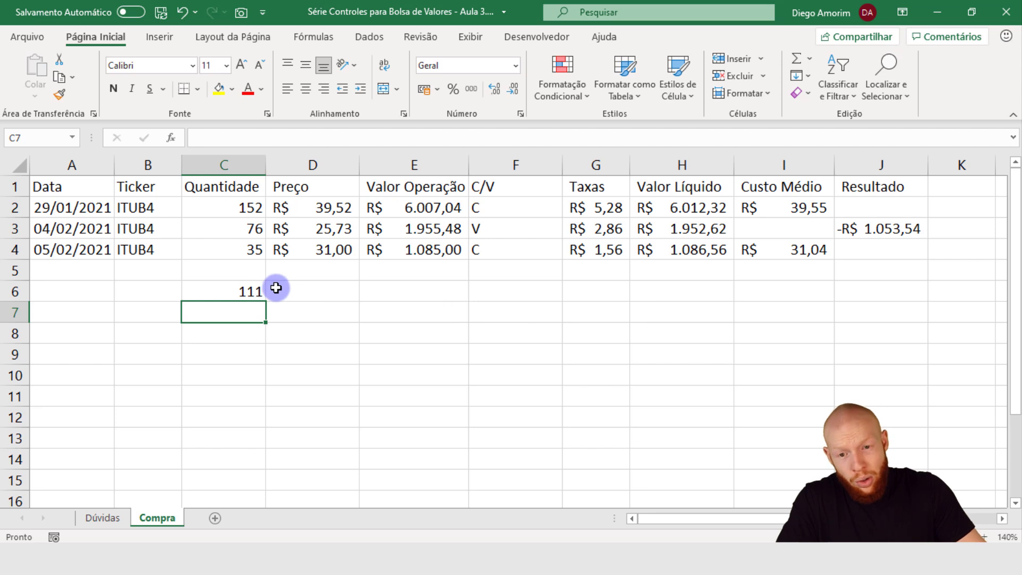
# Step: Compare the average costs of the two purchases in I2 and I4 against the remaining share quantity in C6
pyautogui.click(246, 291)
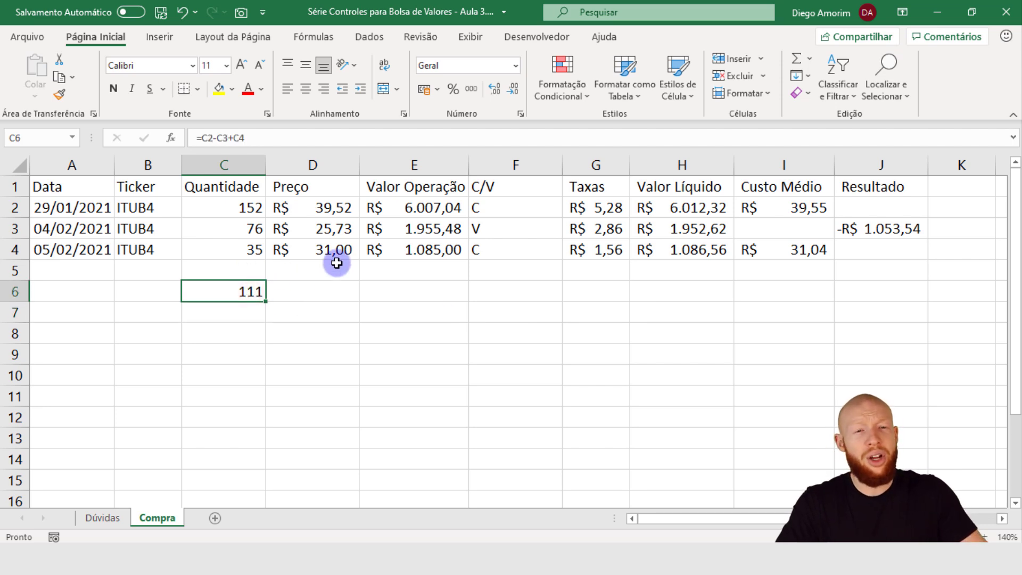
pyautogui.click(770, 204)
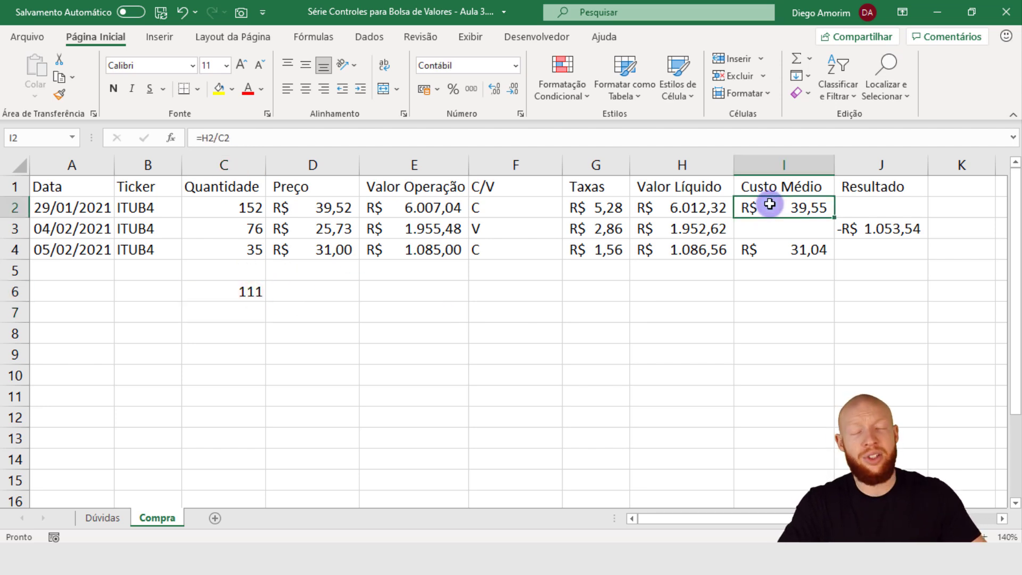
pyautogui.click(811, 251)
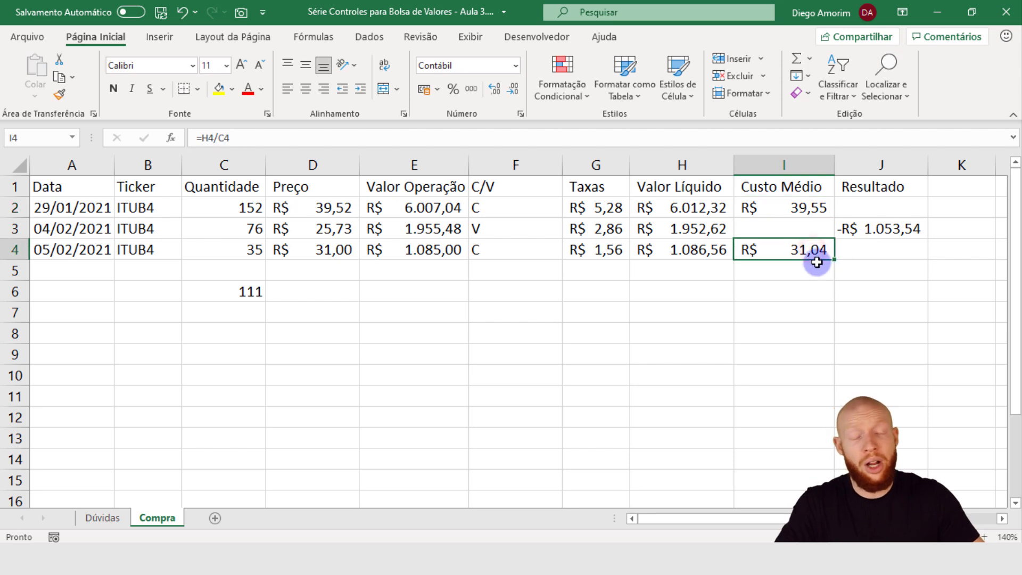
pyautogui.click(810, 209)
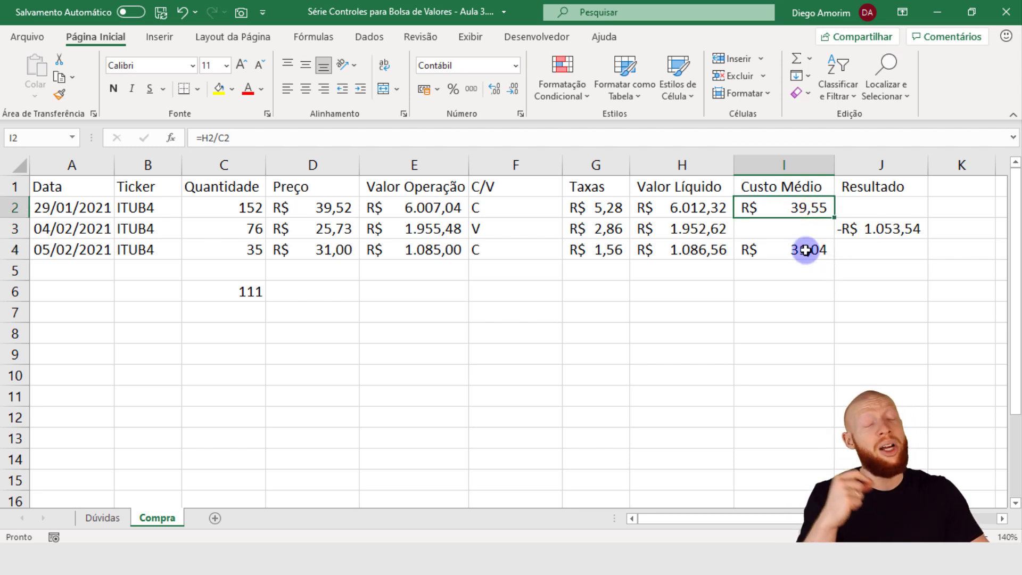
pyautogui.click(805, 251)
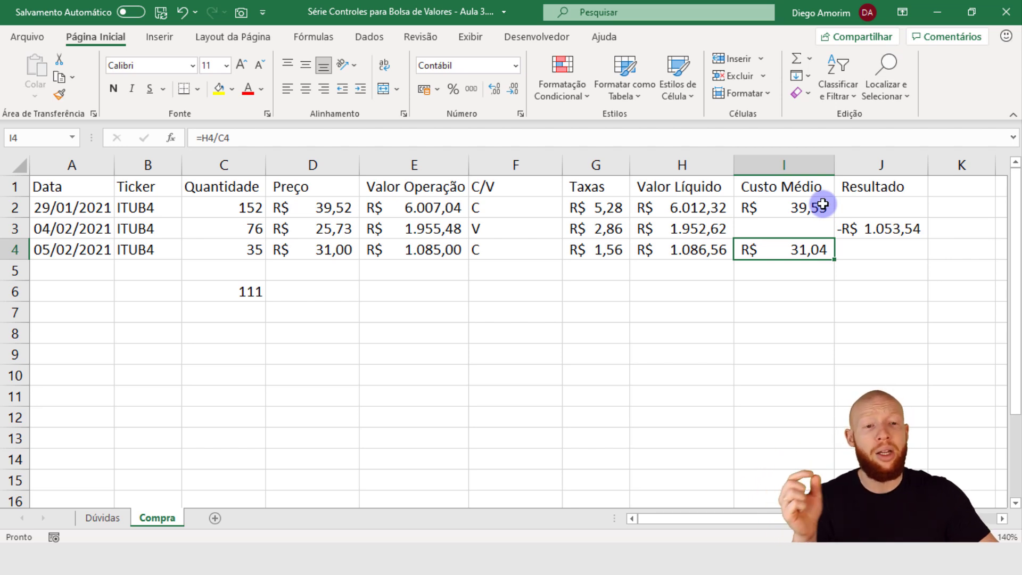
pyautogui.click(788, 210)
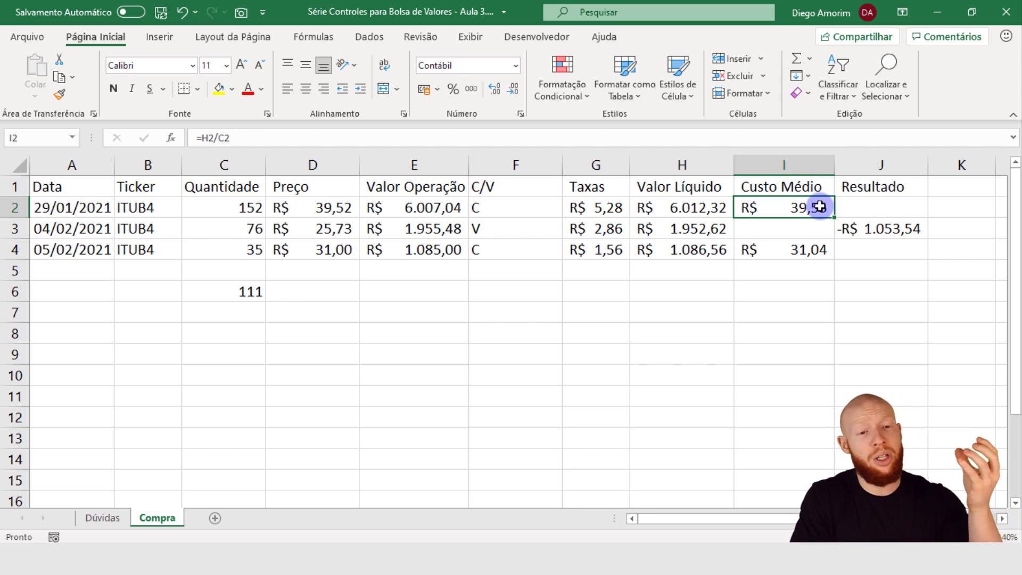
pyautogui.click(810, 250)
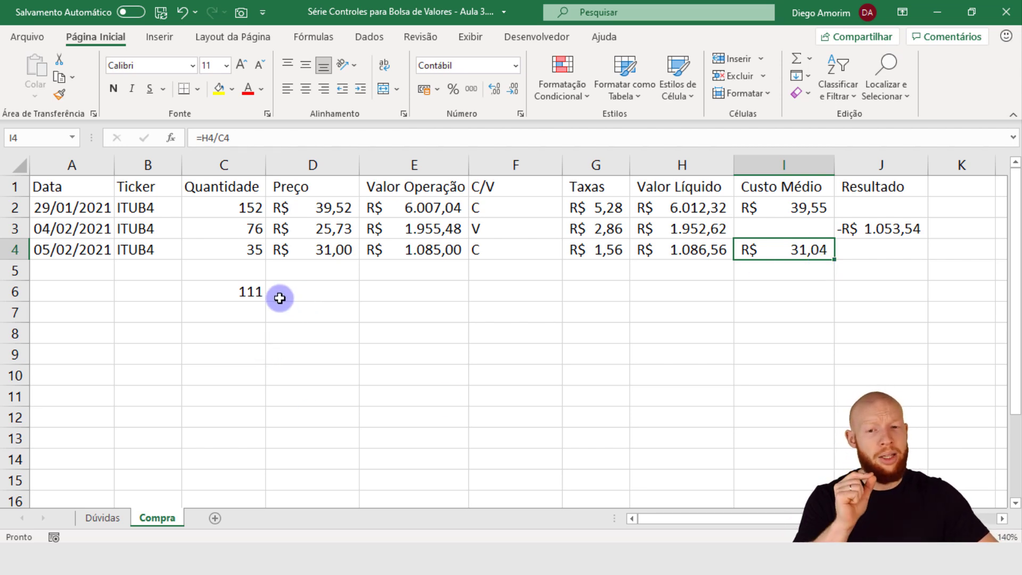
# Step: Replace the formula in C6 with =C2 to bring in the first purchase's quantity
pyautogui.click(245, 290)
pyautogui.press('Delete')
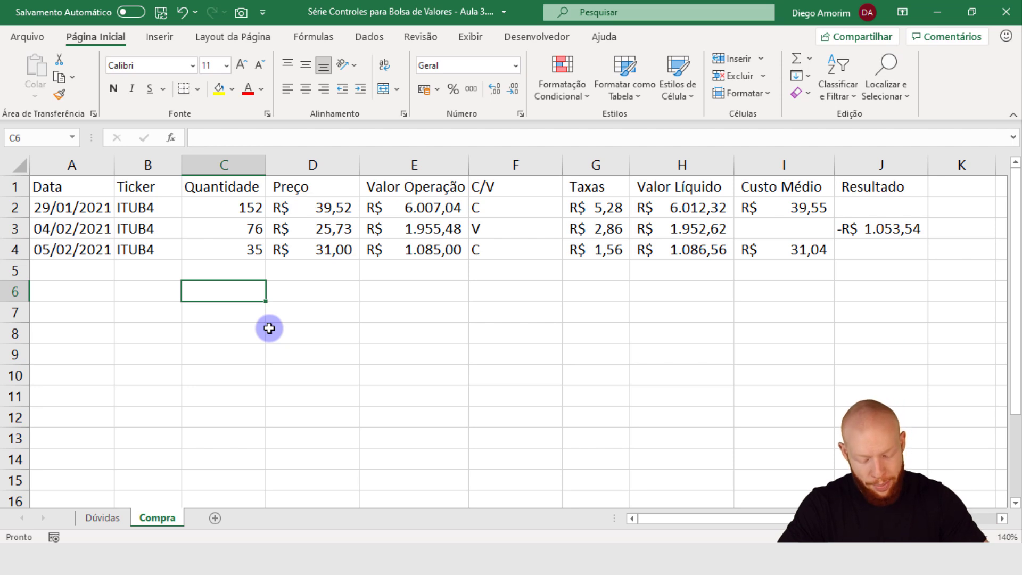
pyautogui.write('=')
pyautogui.click(246, 209)
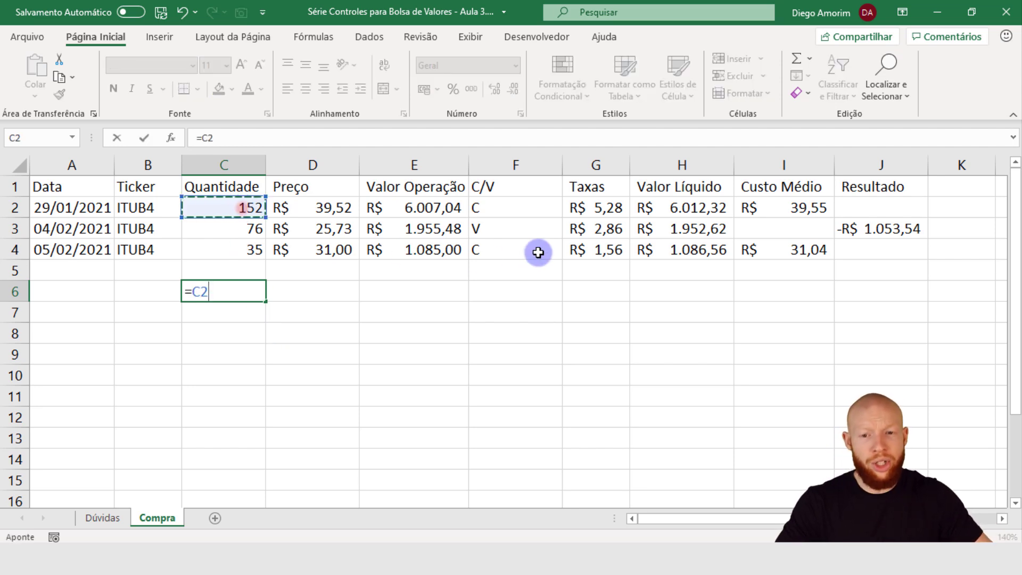
pyautogui.press('Return')
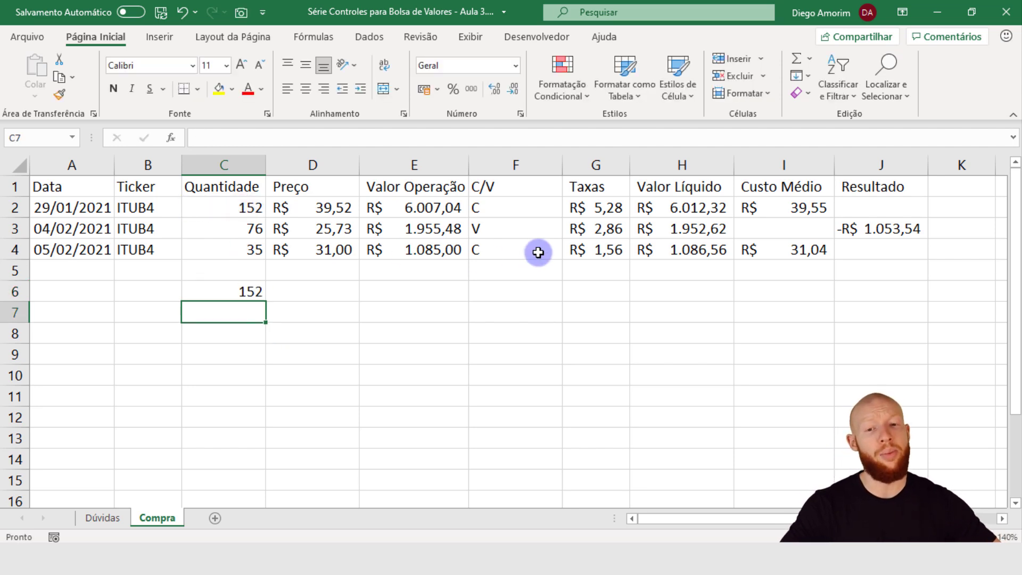
# Step: Reference the first purchase's Valor Líquido in D6 with the formula =H2
pyautogui.press('Up')
pyautogui.press('Right')
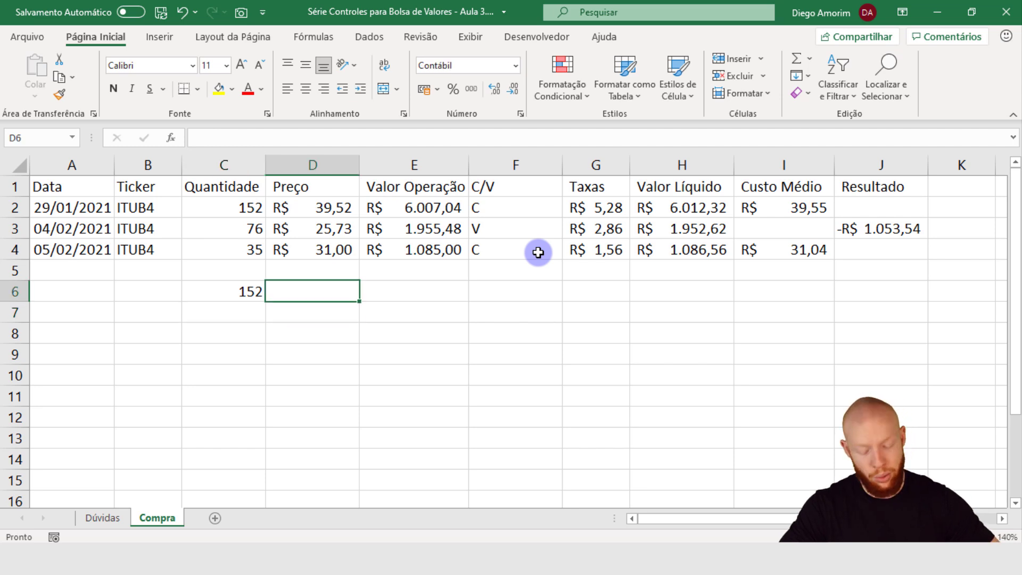
pyautogui.write('=')
pyautogui.click(714, 205)
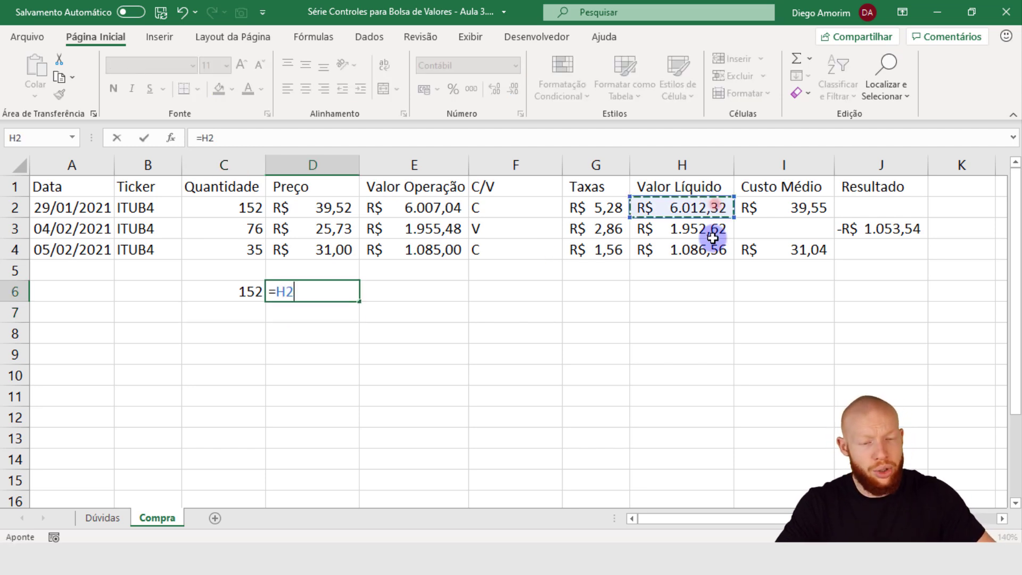
pyautogui.press('Return')
# Step: Move the quantity and net value cells C6:D6 down one row to C7:D7
pyautogui.press('Up')
pyautogui.press('Left')
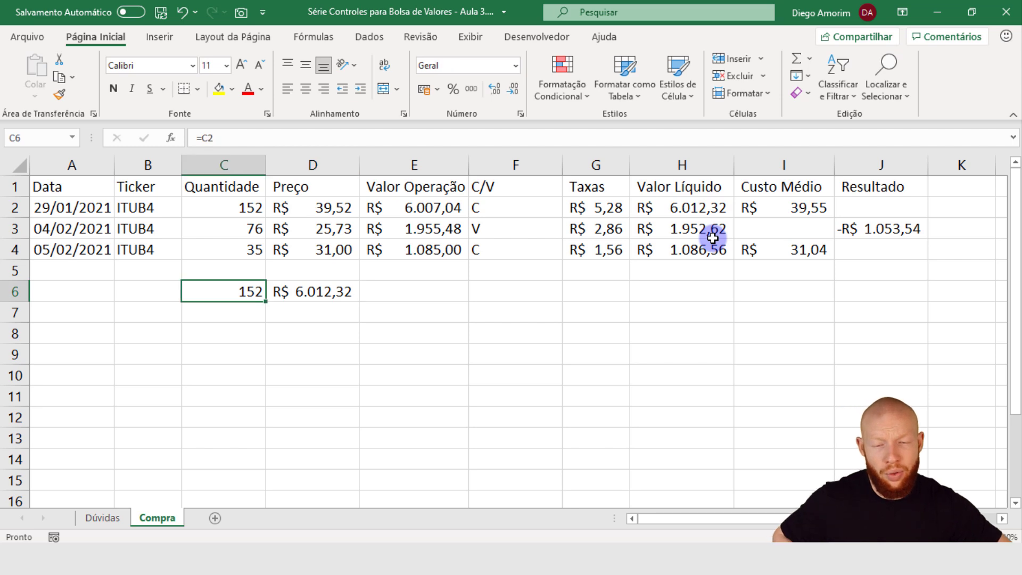
pyautogui.hotkey('shift', 'Right')
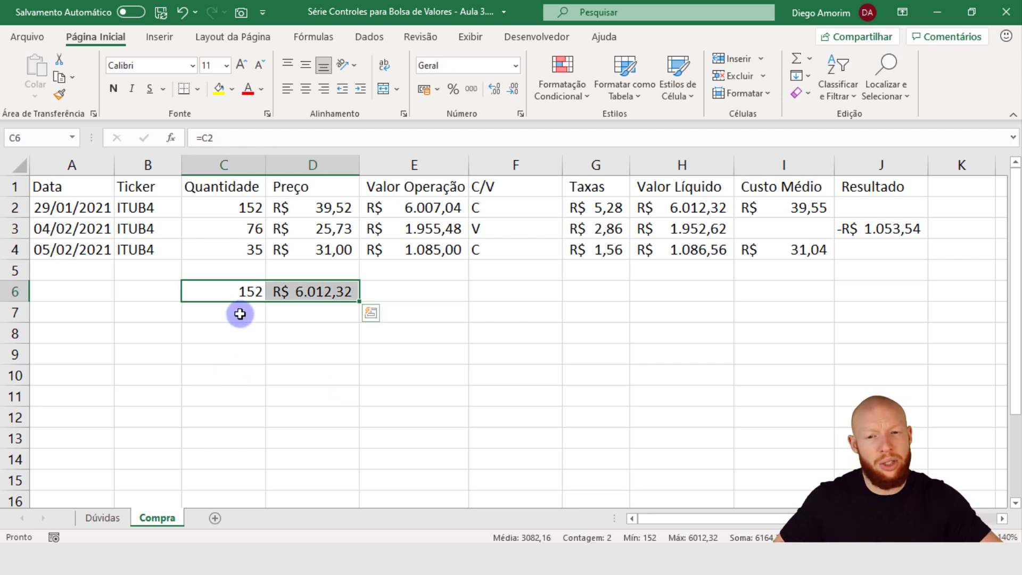
pyautogui.hotkey('ctrl', 'x')
pyautogui.click(243, 319)
pyautogui.hotkey('ctrl', 'v')
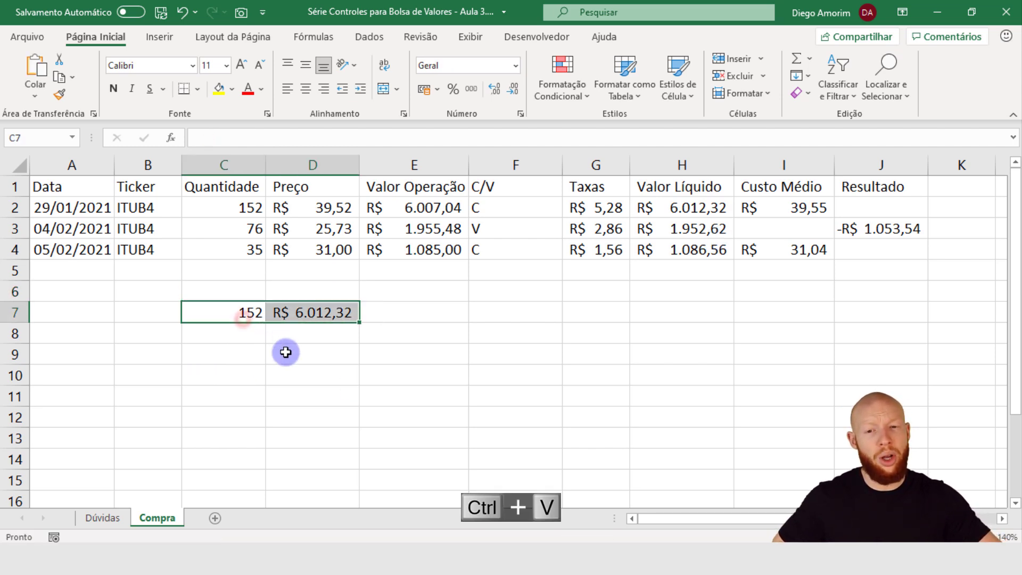
pyautogui.moveTo(250, 291); pyautogui.dragTo(310, 295)
pyautogui.click(248, 319)
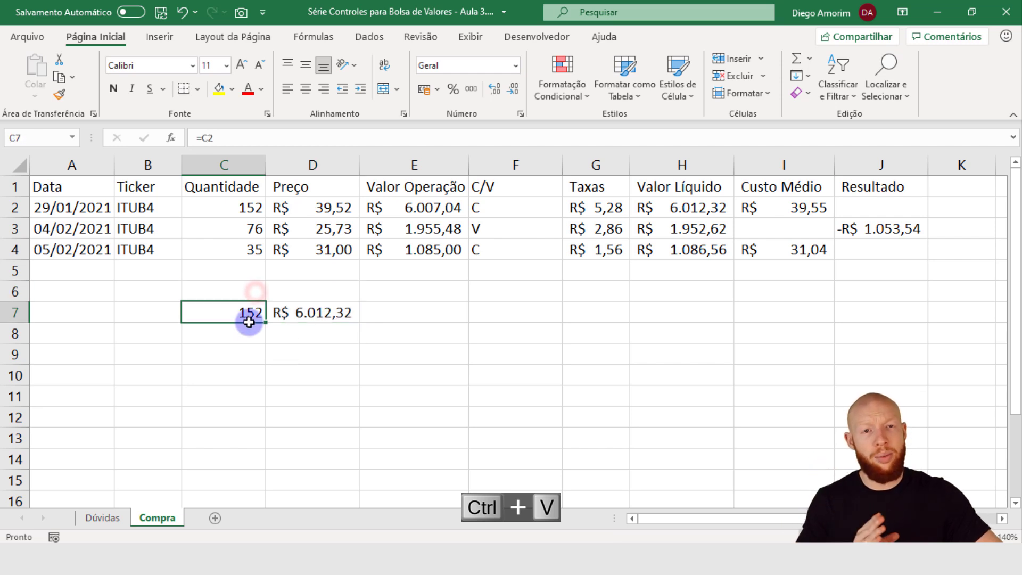
# Step: Enter the headings Quantidade in C6 and Valor Investido in D6
pyautogui.click(248, 294)
pyautogui.write('q')
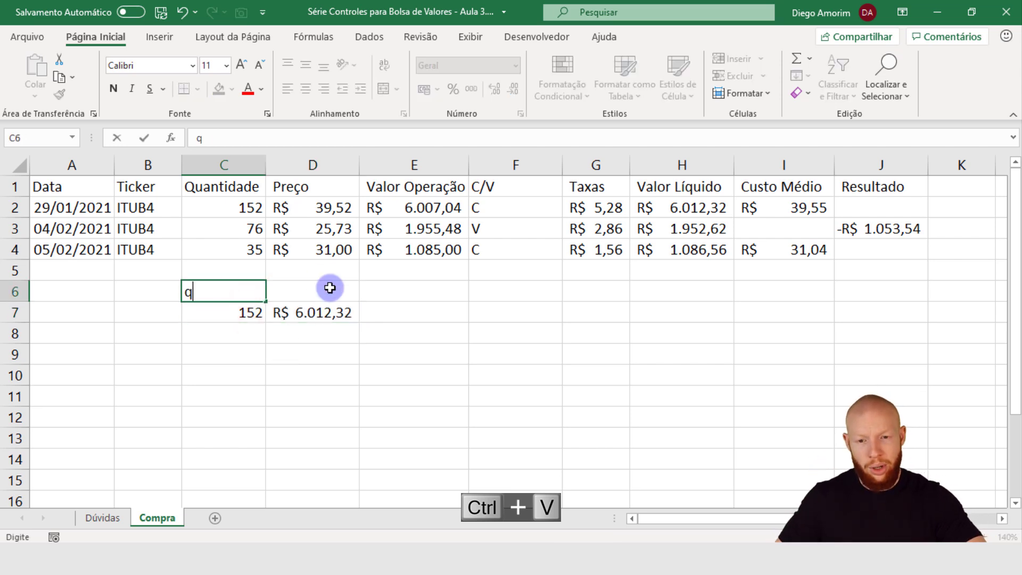
pyautogui.write('UANT')
pyautogui.press('Escape')
pyautogui.write('Qa')
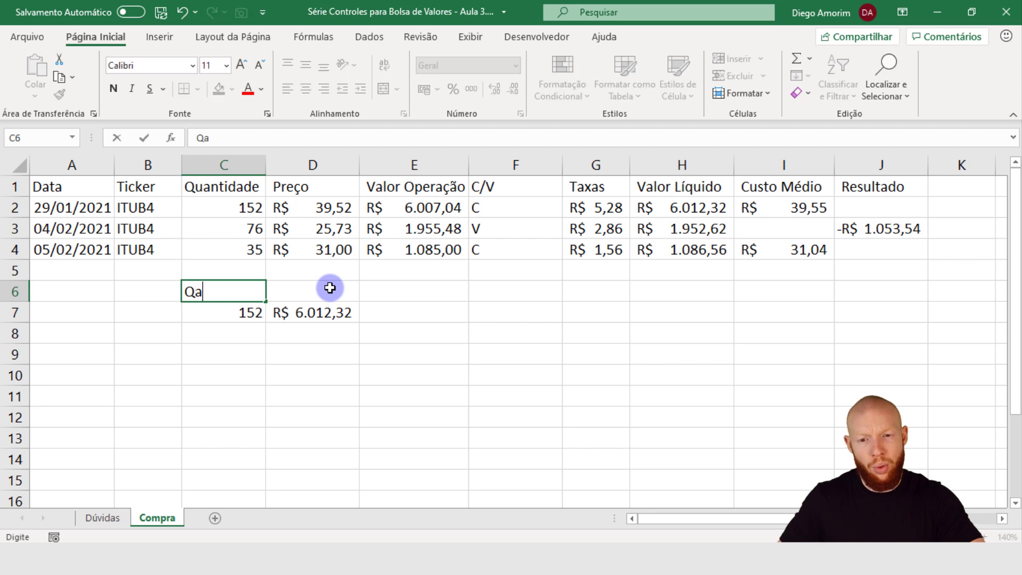
pyautogui.write('antidade')
pyautogui.click(330, 288)
pyautogui.write('Val')
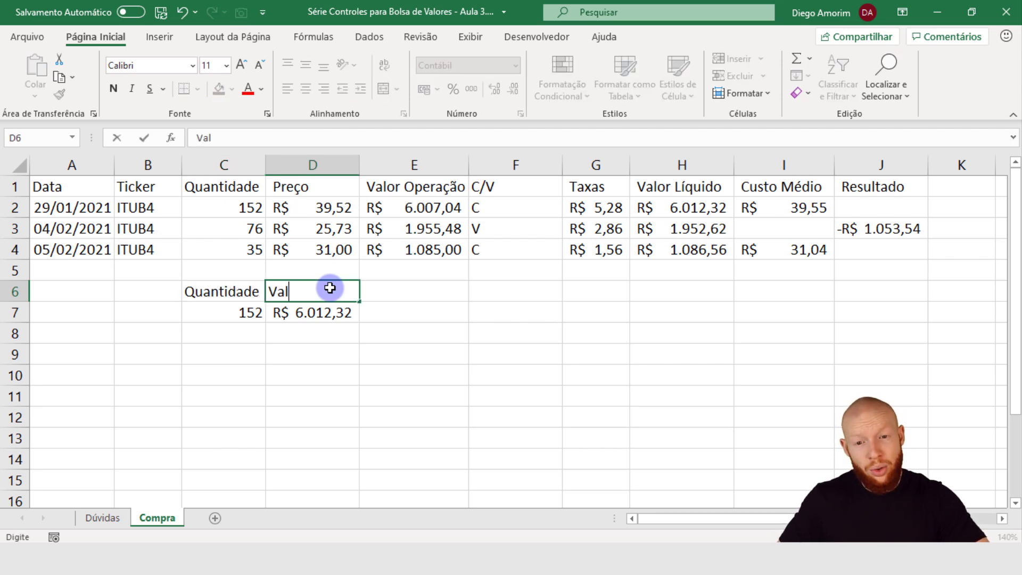
pyautogui.write('or Investido')
pyautogui.press('Return')
pyautogui.press('Left')
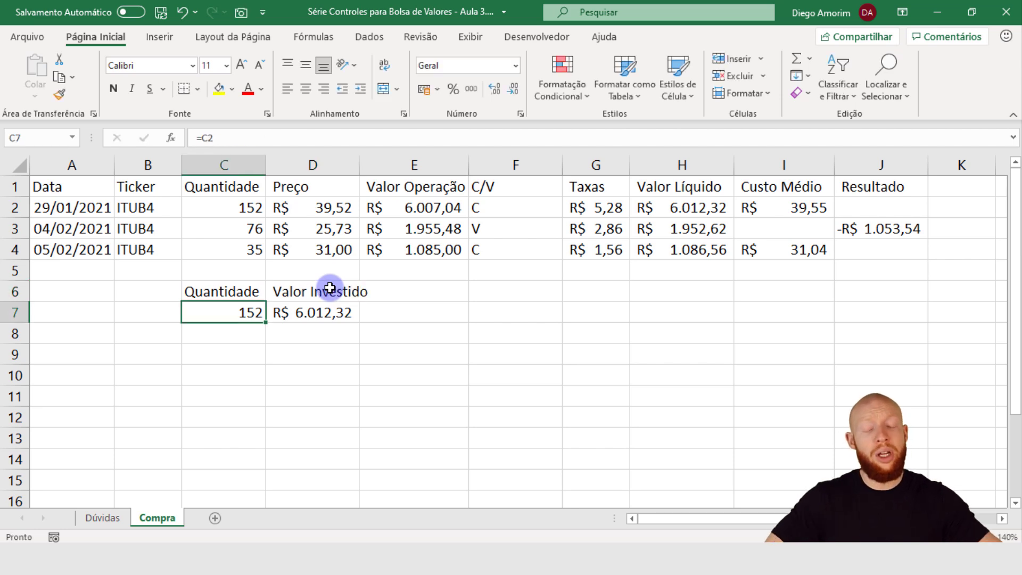
# Step: Auto-fit the widths of columns C and D to their contents
pyautogui.moveTo(261, 166); pyautogui.dragTo(292, 155)
pyautogui.doubleClick(266, 161)
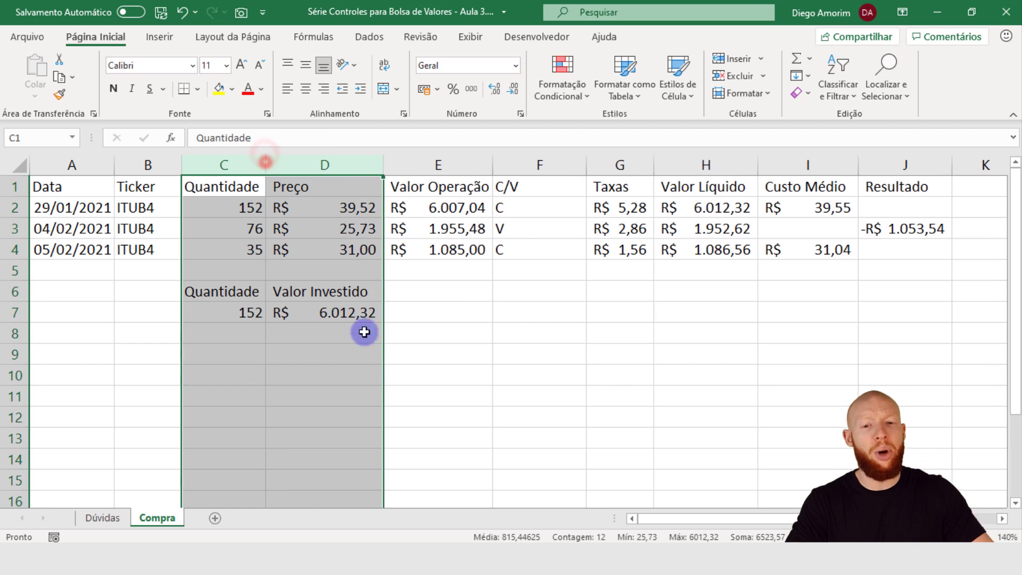
pyautogui.click(306, 292)
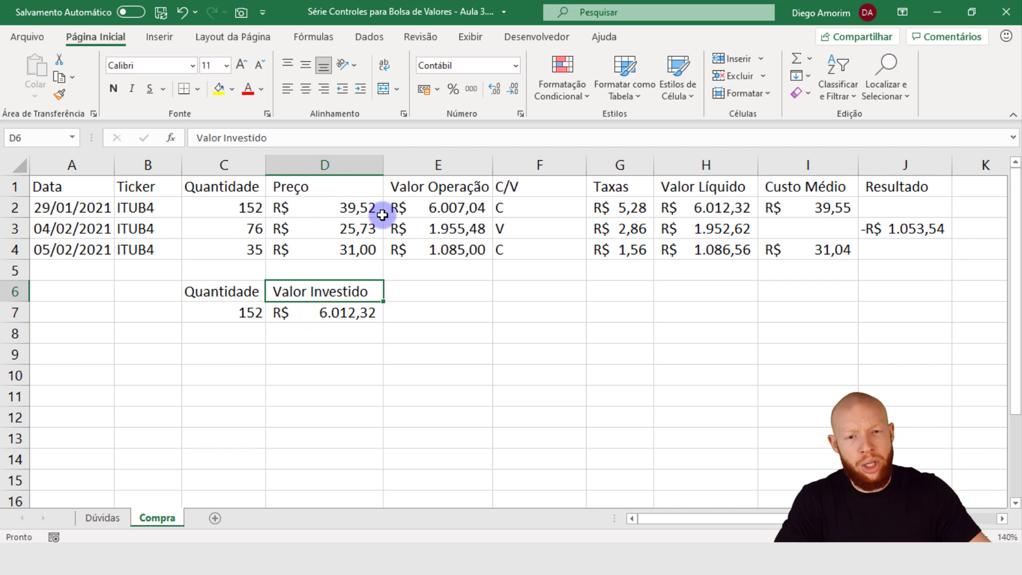
# Step: Check the first purchase's operation value and fees in row 2, and enter the heading Custo Médio in E6
pyautogui.click(426, 209)
pyautogui.click(599, 209)
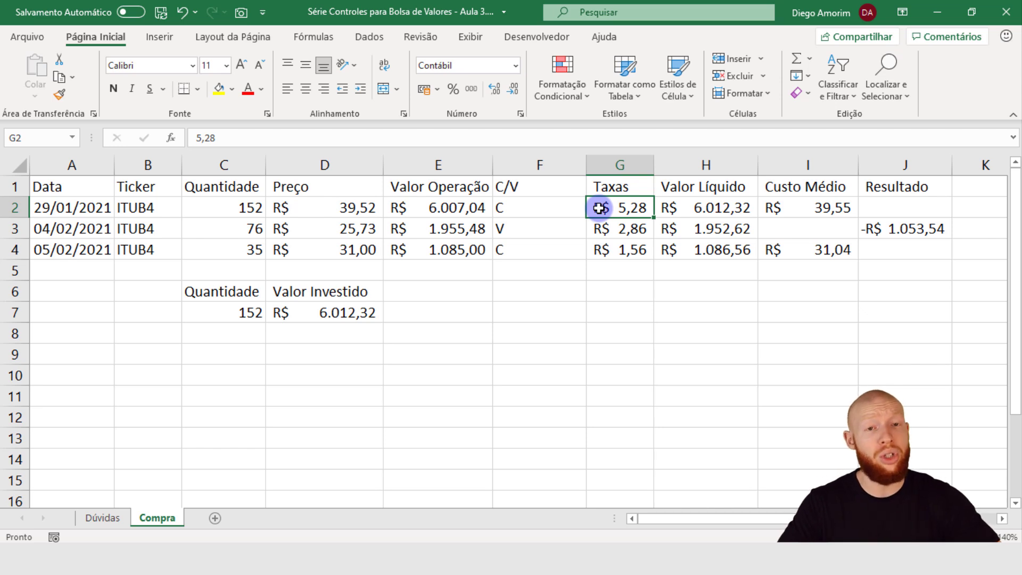
pyautogui.click(452, 290)
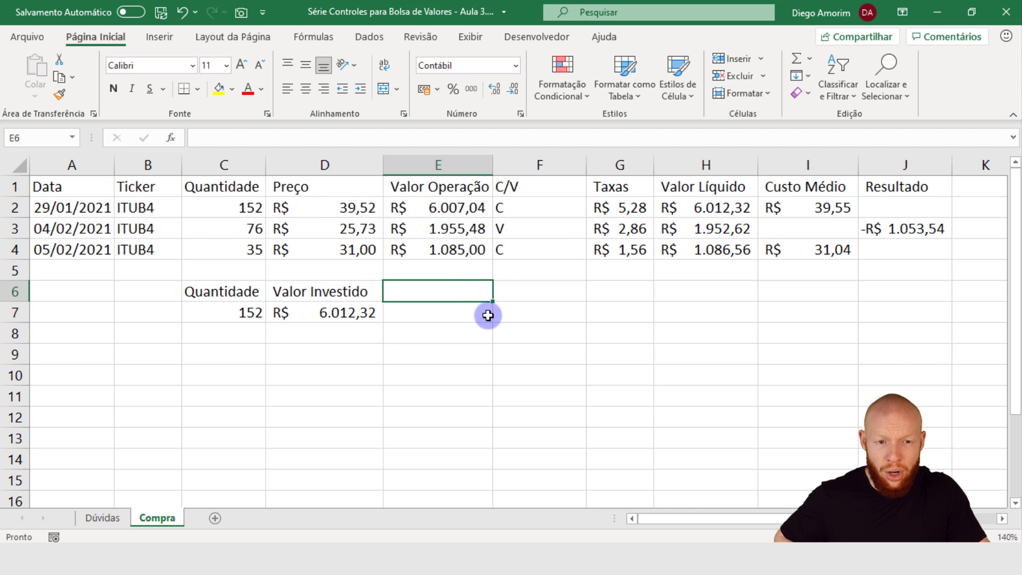
pyautogui.write('Custo Médio')
pyautogui.press('Return')
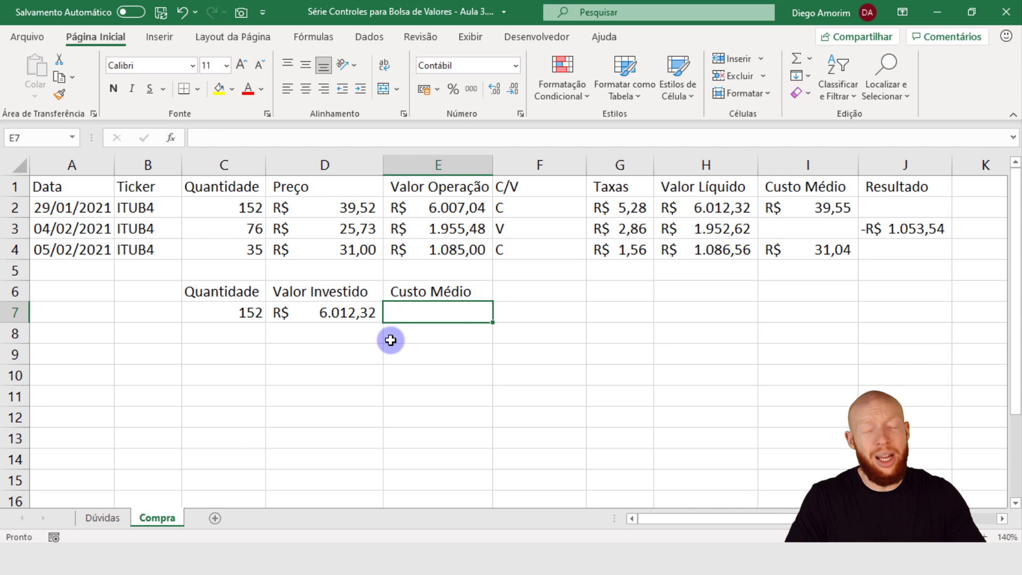
# Step: Calculate the Custo Médio in E7 with the formula =D7/C7 and compare it with the average cost in I2
pyautogui.click(364, 321)
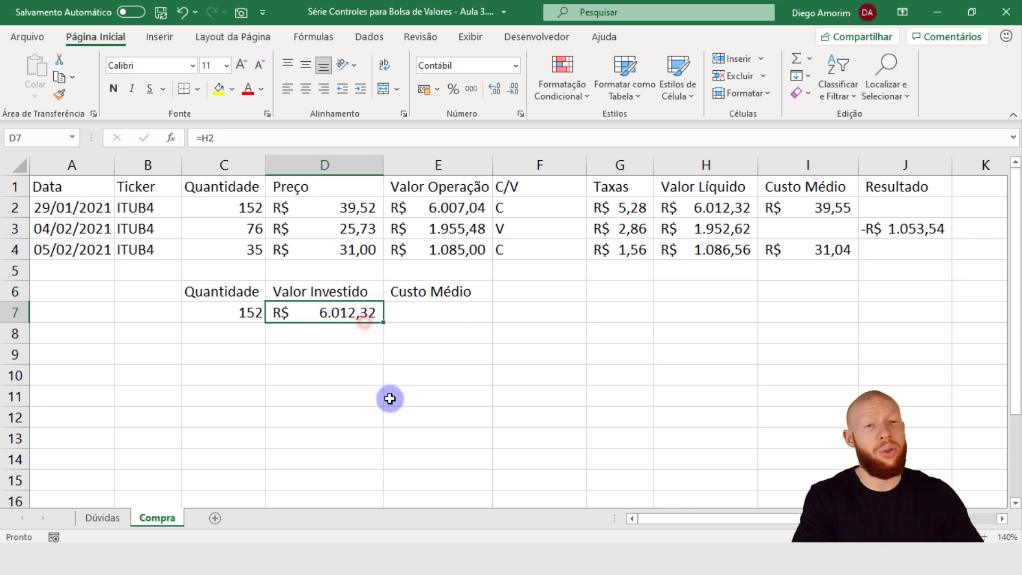
pyautogui.click(243, 310)
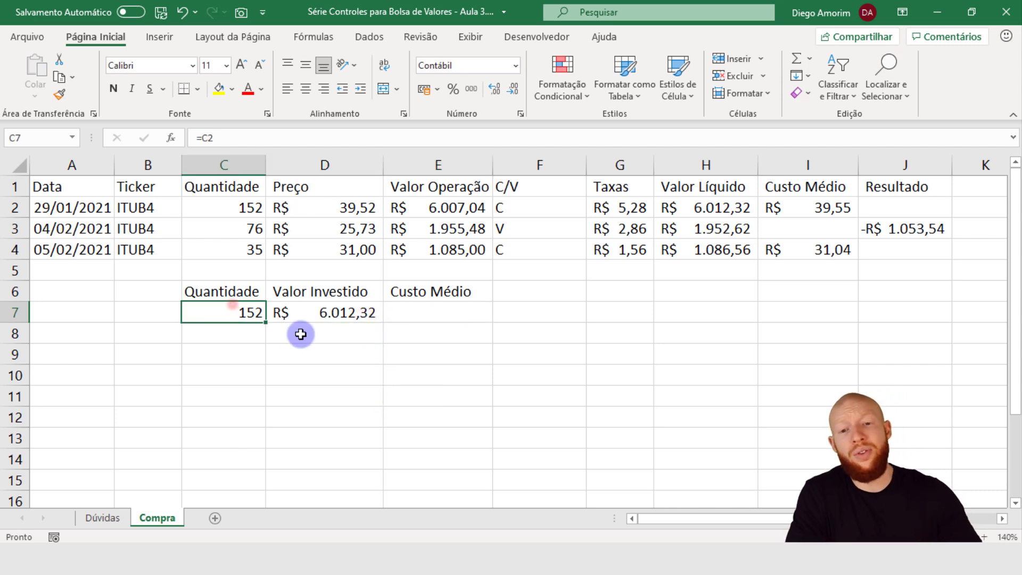
pyautogui.click(434, 311)
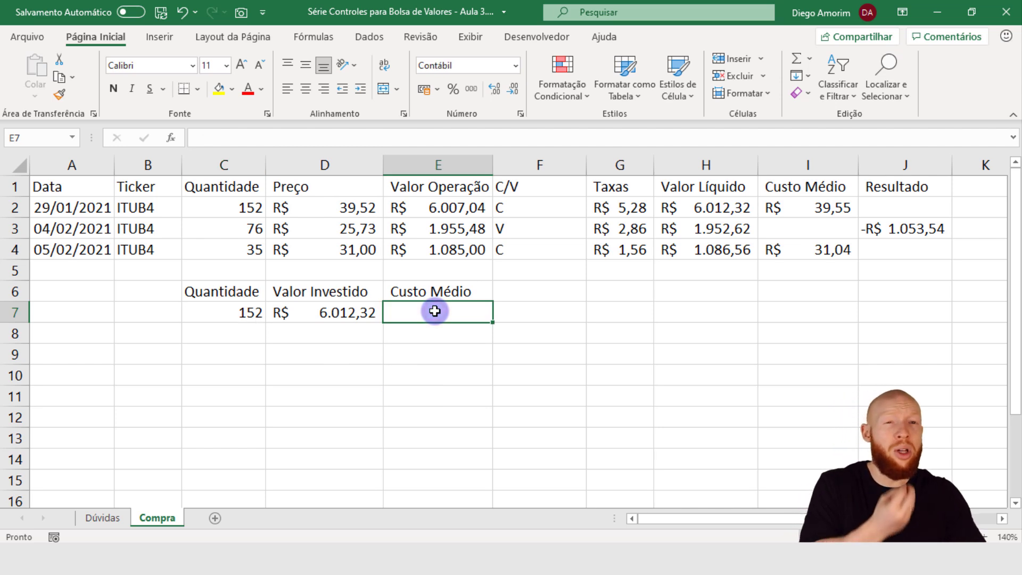
pyautogui.click(248, 312)
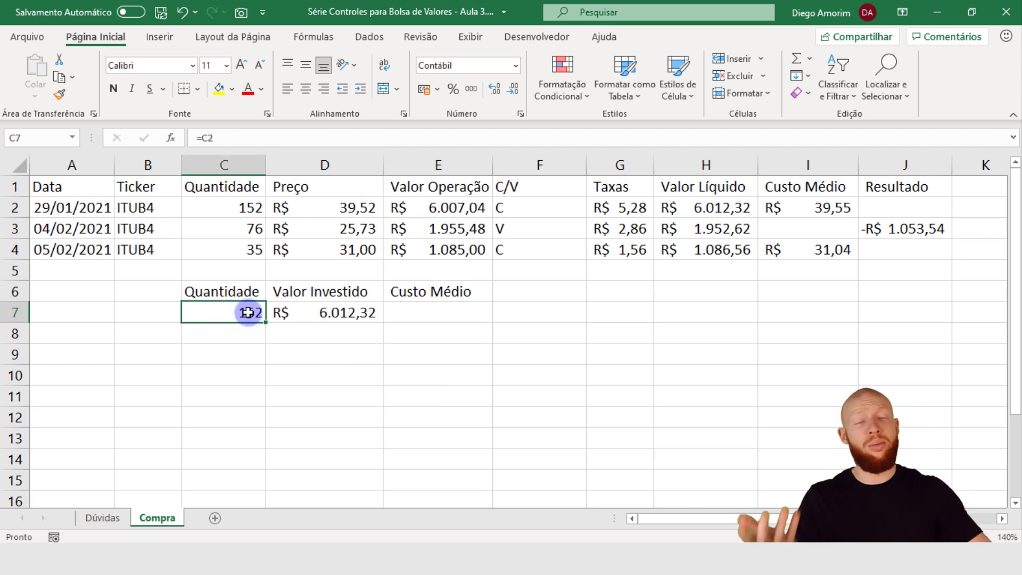
pyautogui.press('Right')
pyautogui.press('Right')
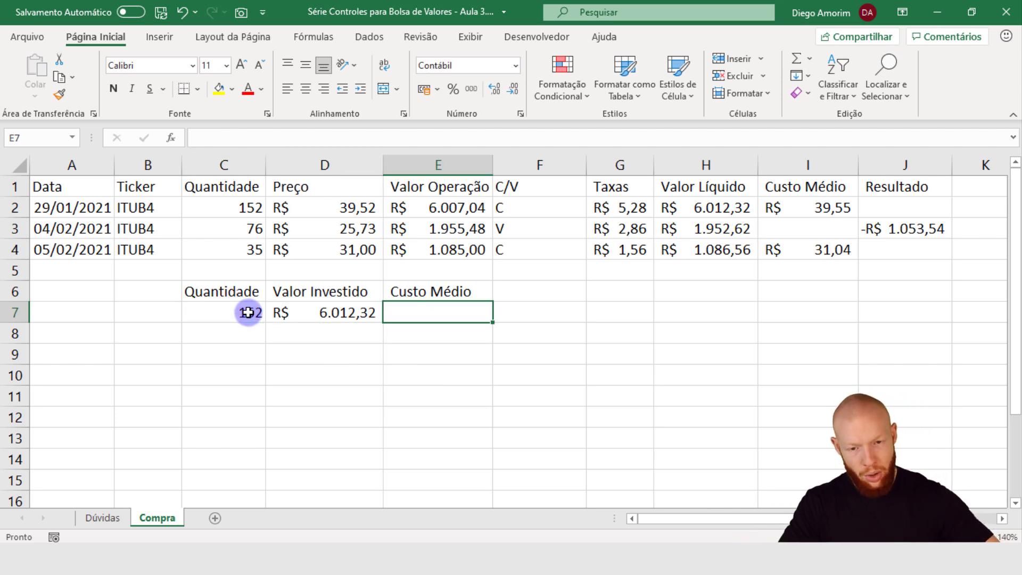
pyautogui.write('=')
pyautogui.press('Left')
pyautogui.write('/')
pyautogui.click(248, 312)
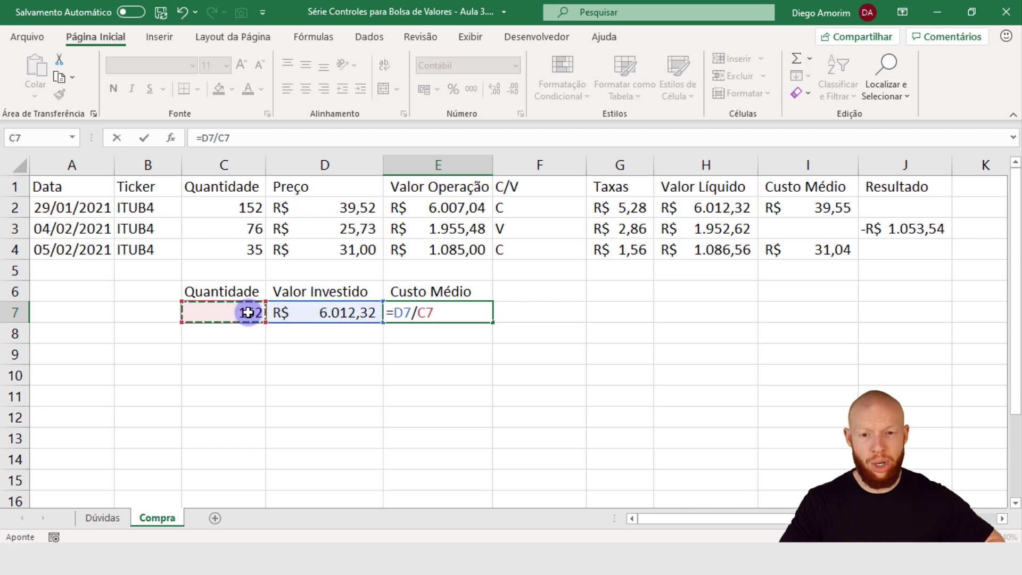
pyautogui.press('Return')
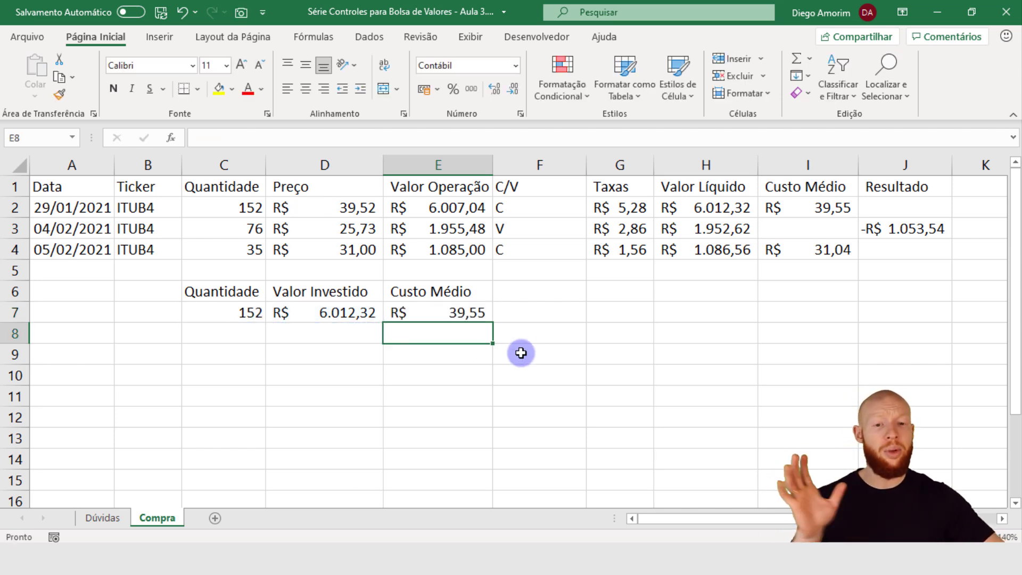
pyautogui.click(816, 205)
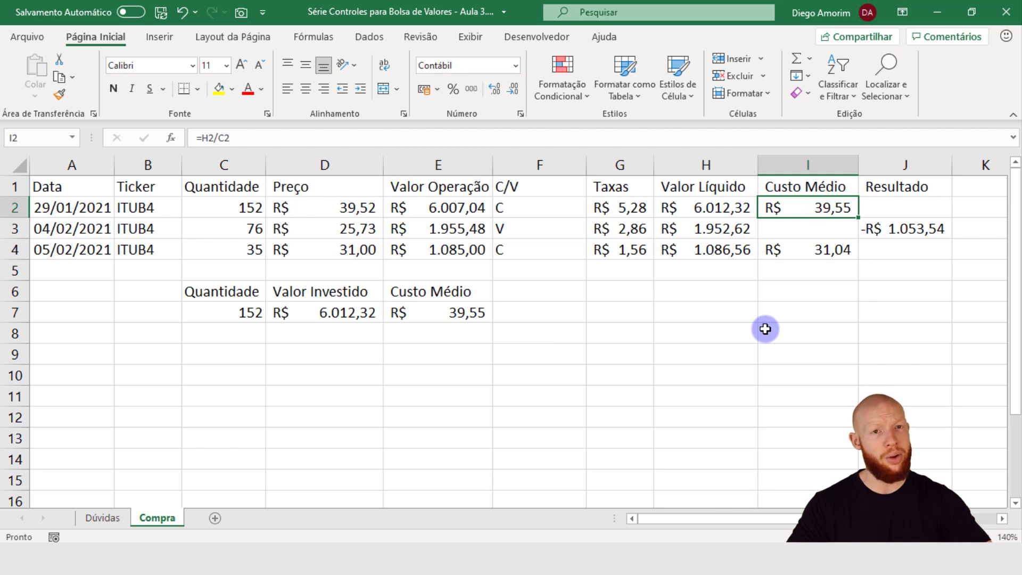
# Step: Enter the heading Data in B6 and reference the first purchase's date in B7 with the formula =A2
pyautogui.click(161, 313)
pyautogui.click(166, 288)
pyautogui.write('Data')
pyautogui.press('Return')
pyautogui.press('Down')
pyautogui.press('Left')
pyautogui.press('Right')
pyautogui.press('Up')
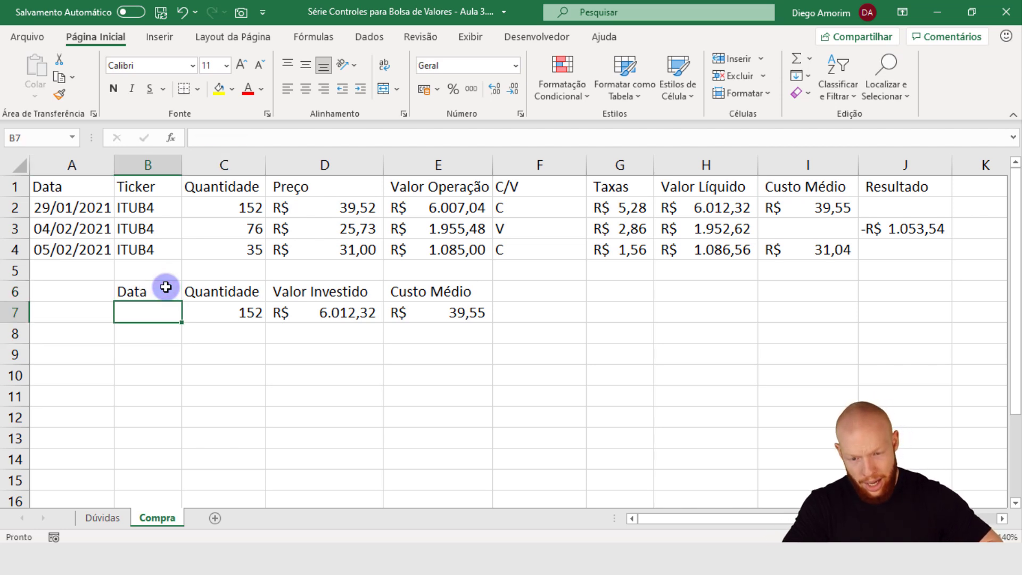
pyautogui.write('=')
pyautogui.click(97, 207)
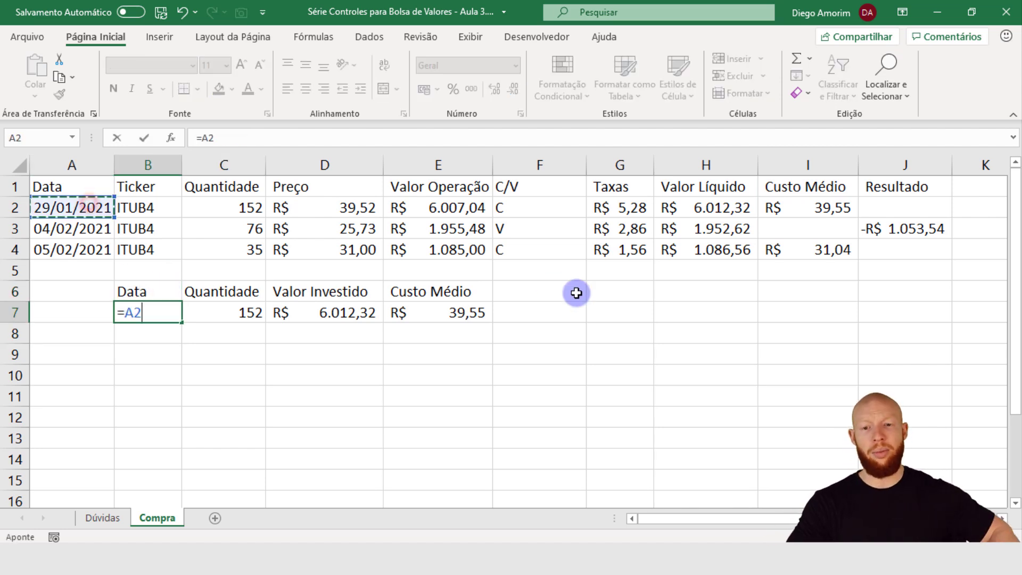
pyautogui.press('Return')
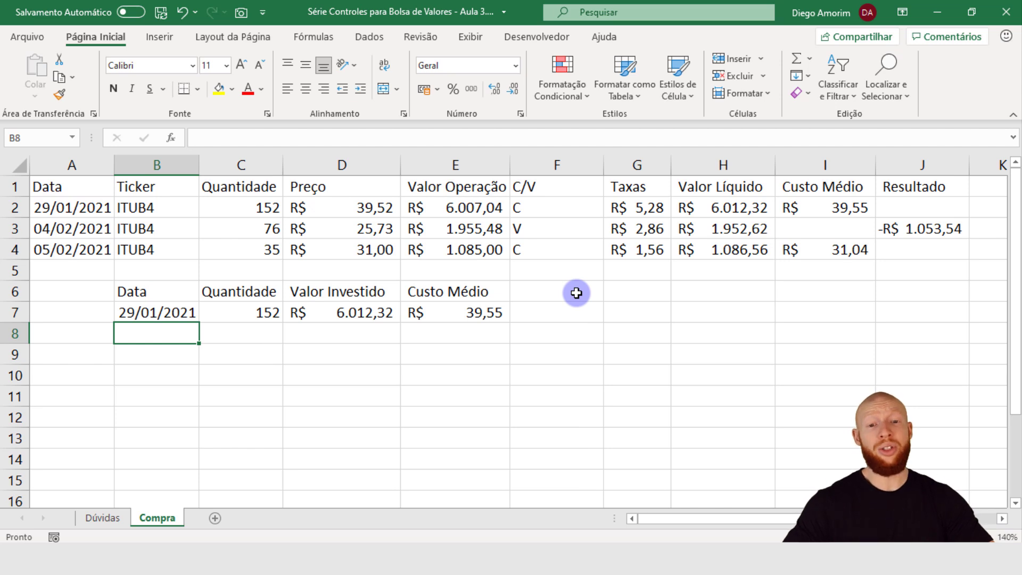
# Step: Copy the date formula from B7 down to B8 for the sale in row 3, and inspect its reference
pyautogui.click(10, 228)
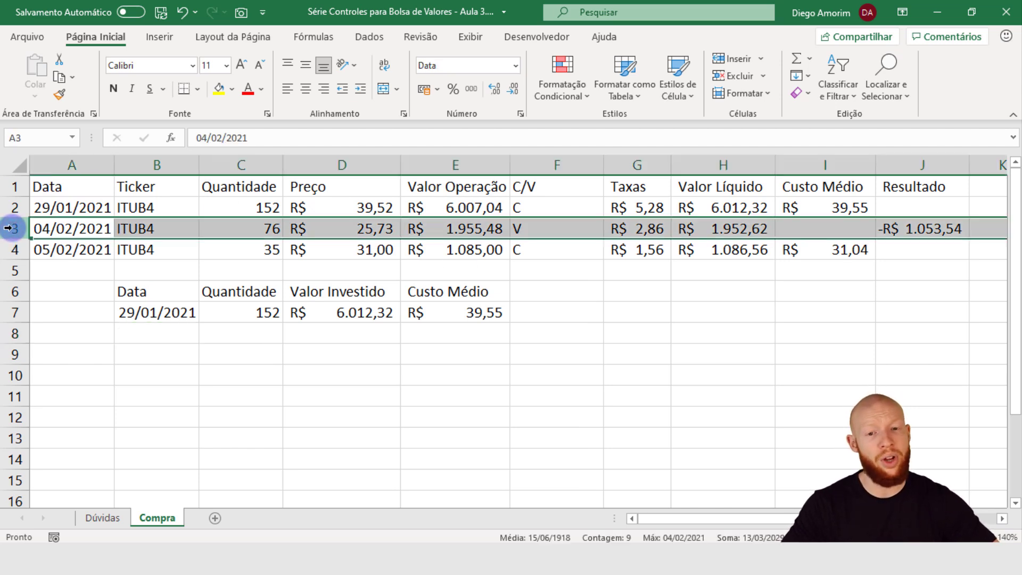
pyautogui.click(169, 320)
pyautogui.moveTo(198, 322); pyautogui.dragTo(198, 342)
pyautogui.click(171, 328)
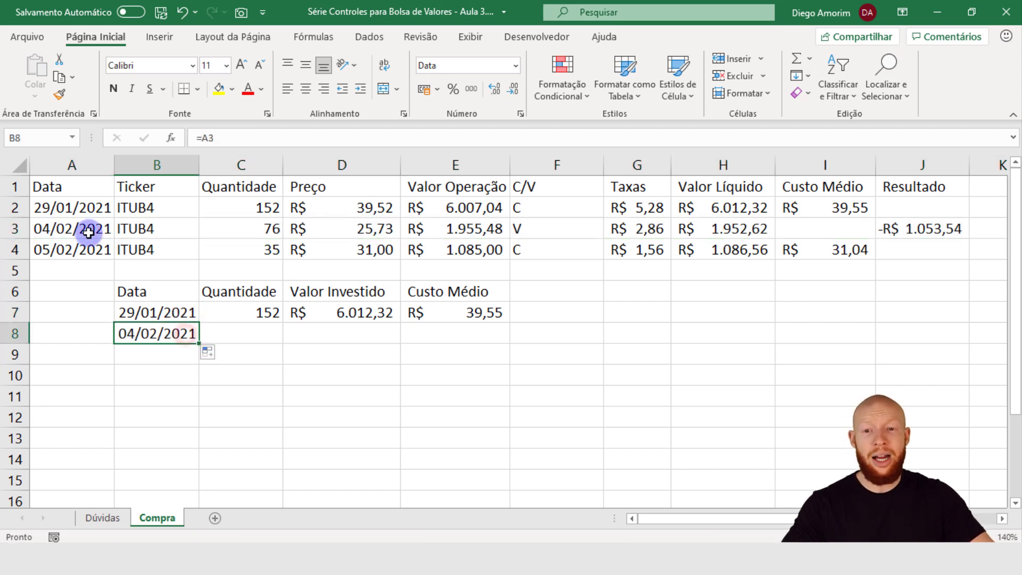
pyautogui.press('F2')
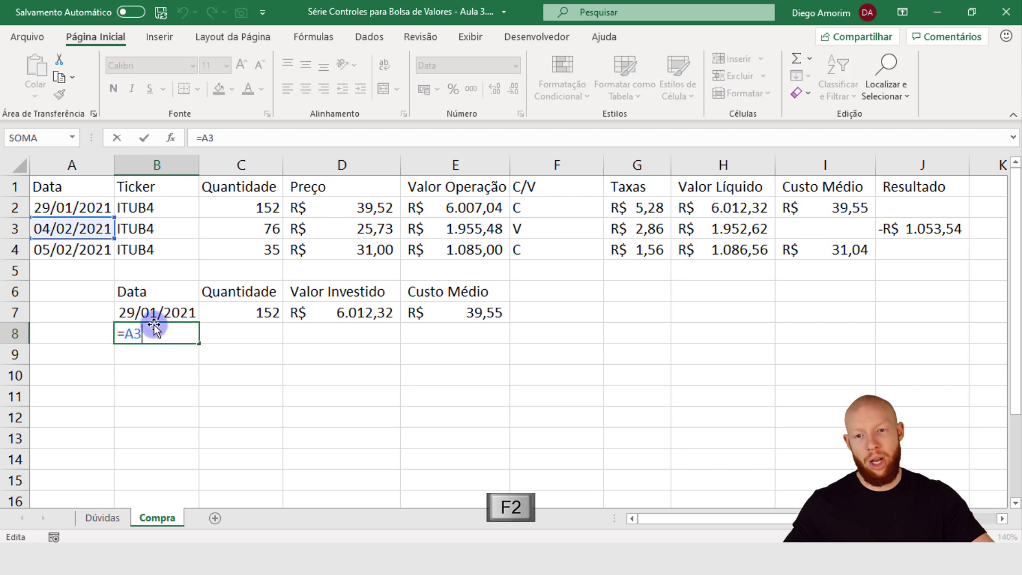
# Step: Calculate the remaining Quantidade in C8 for the sale in row 3 with the formula =C7-C3
pyautogui.click(256, 332)
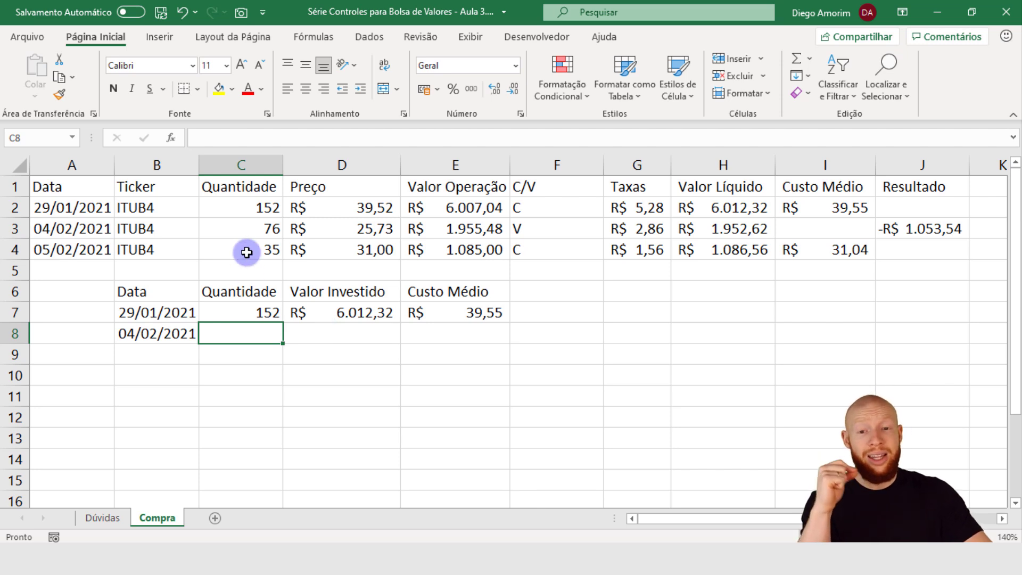
pyautogui.click(16, 226)
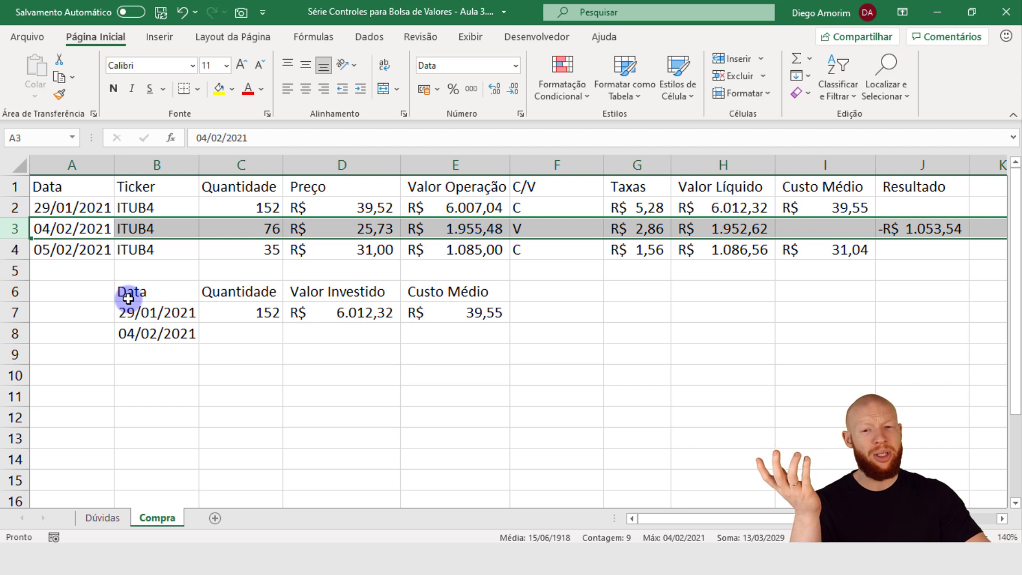
pyautogui.click(244, 334)
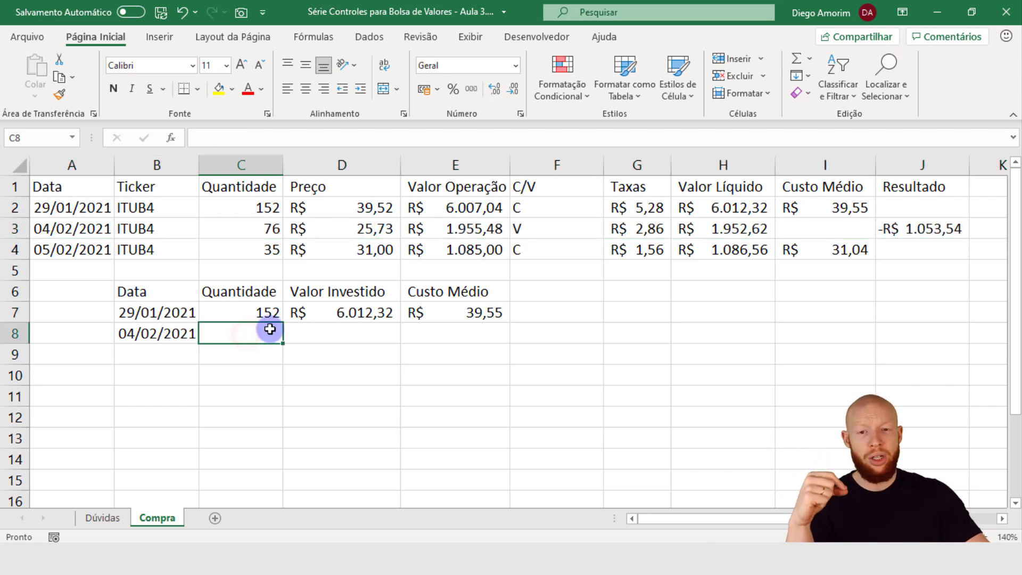
pyautogui.click(266, 312)
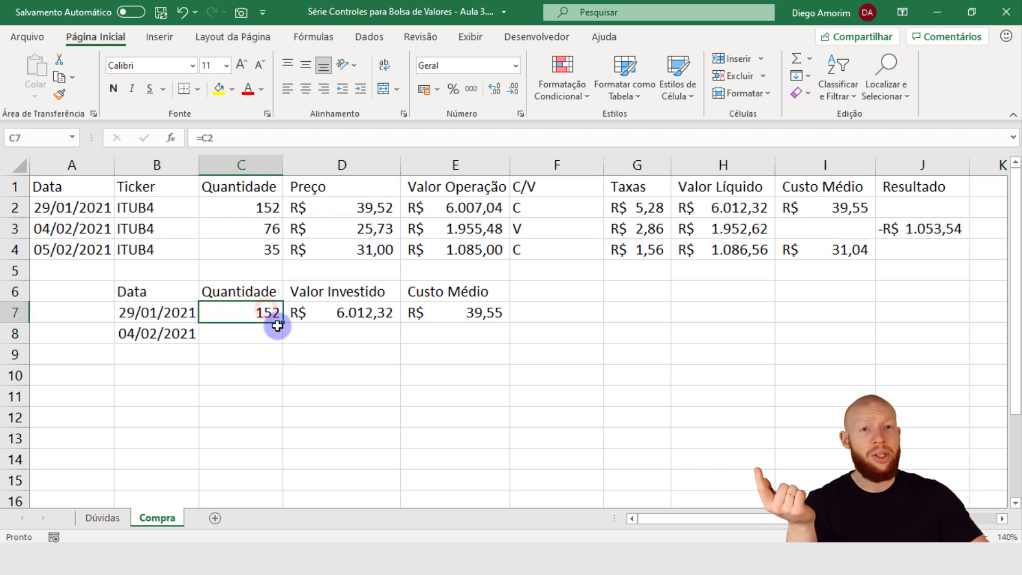
pyautogui.click(263, 331)
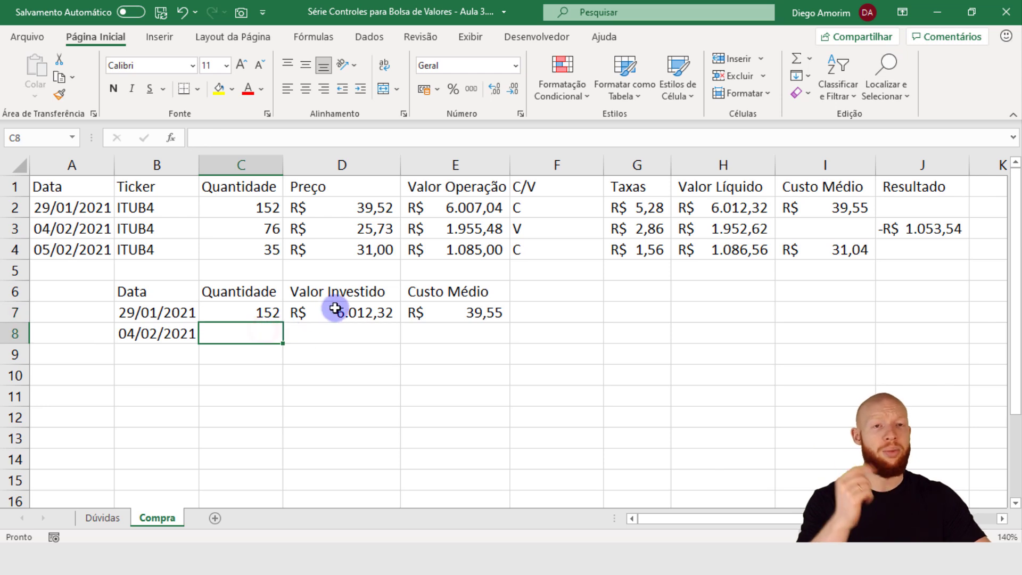
pyautogui.write('=')
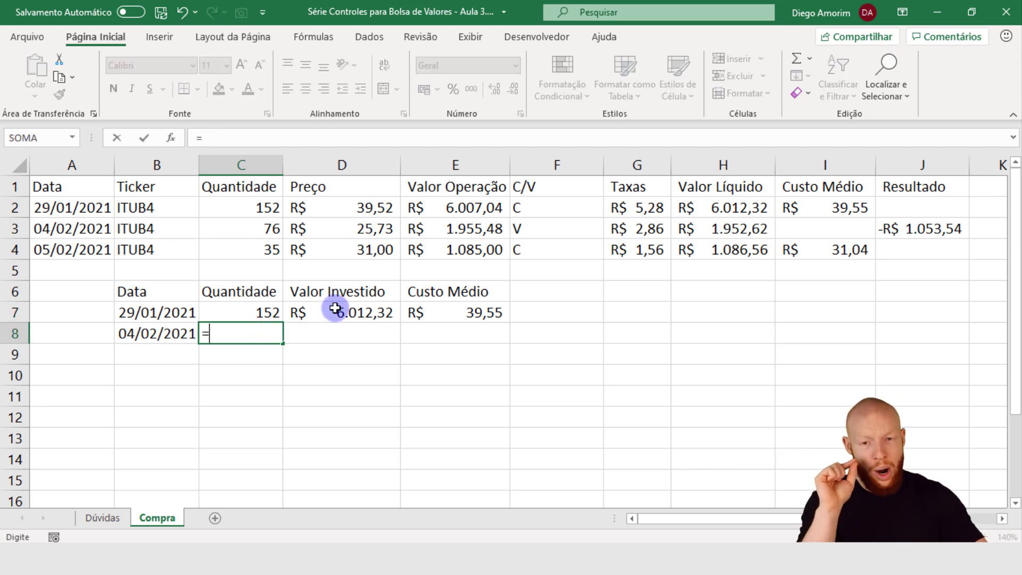
pyautogui.click(269, 309)
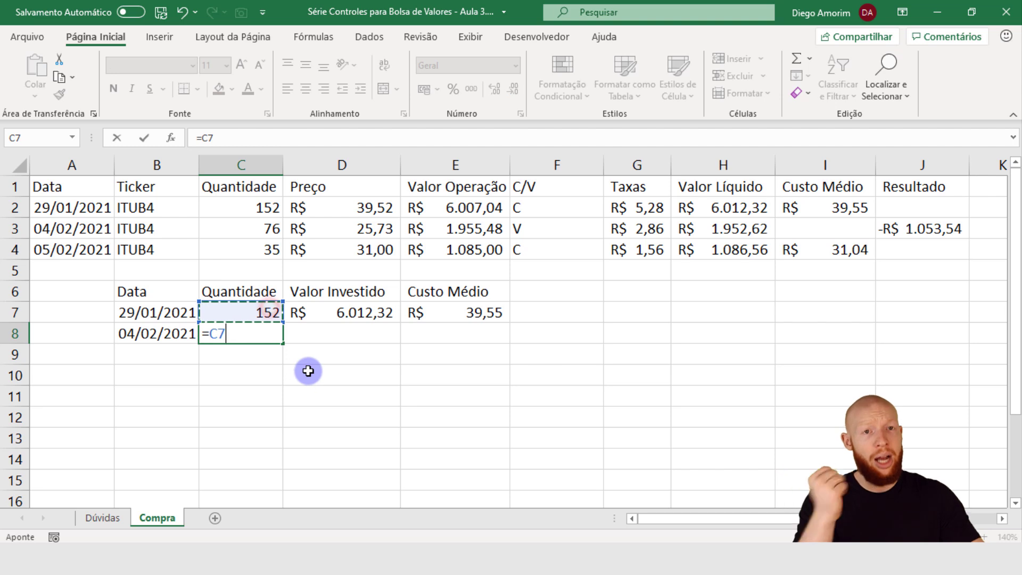
pyautogui.write('-')
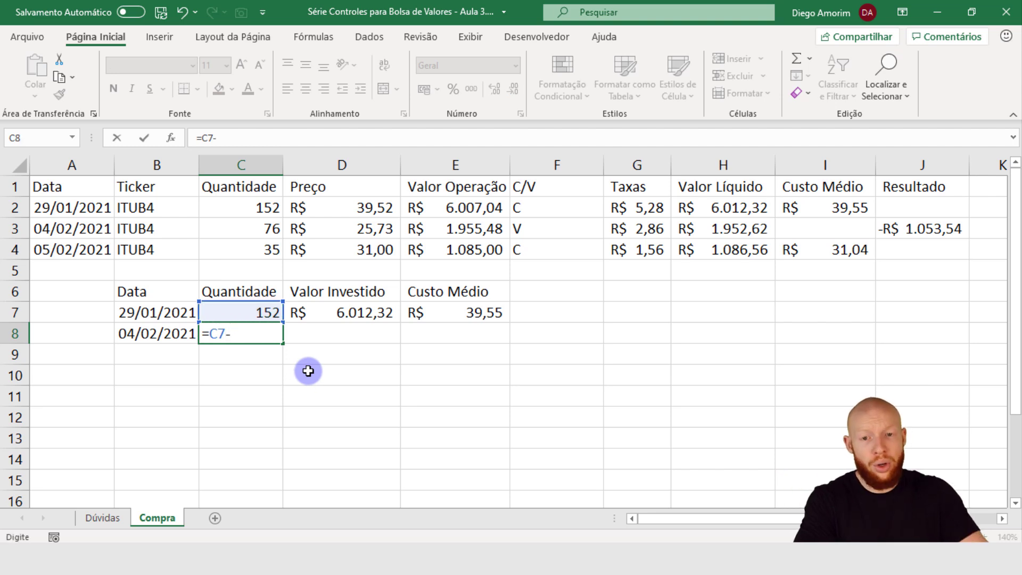
pyautogui.click(264, 229)
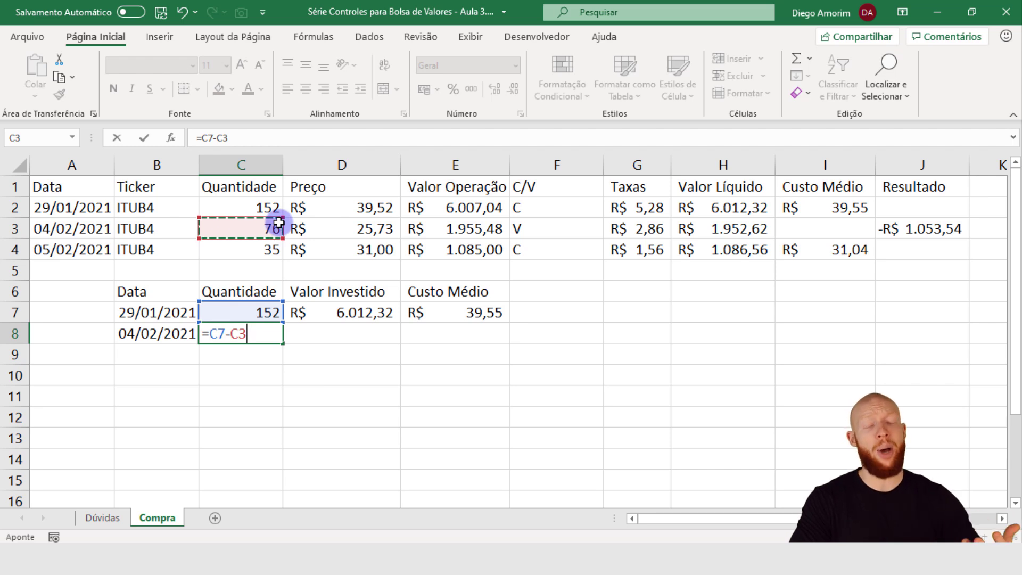
pyautogui.press('Return')
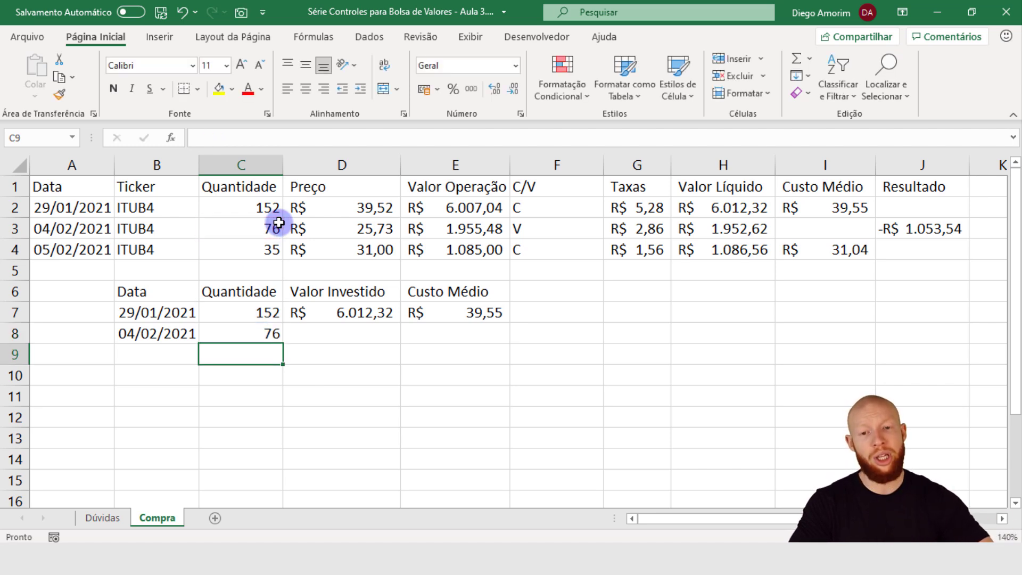
# Step: Examine the quantities in C7 and C8, the average cost in E7 and the sale's Resultado formula in J3
pyautogui.press('Up')
pyautogui.press('Up')
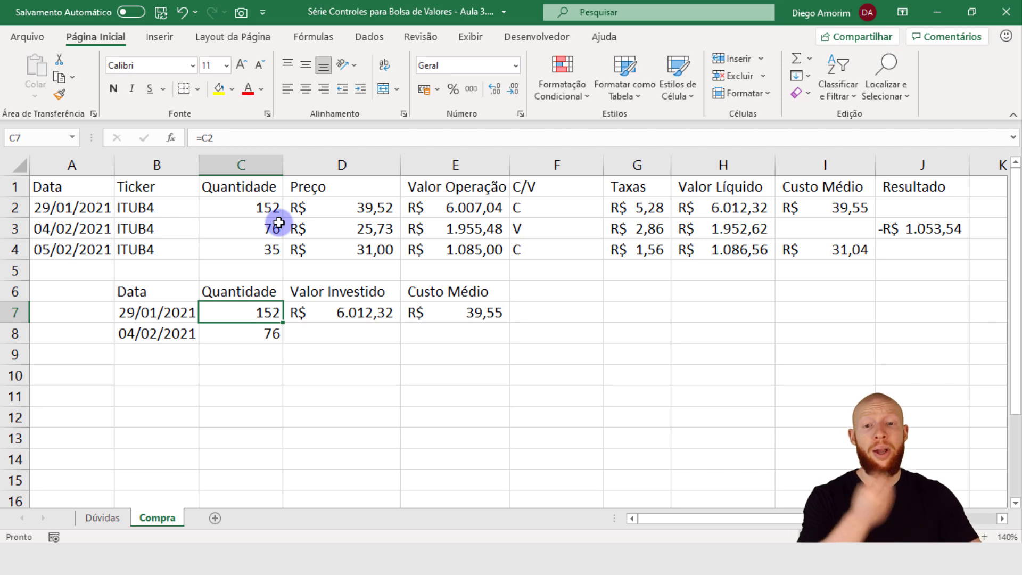
pyautogui.click(249, 333)
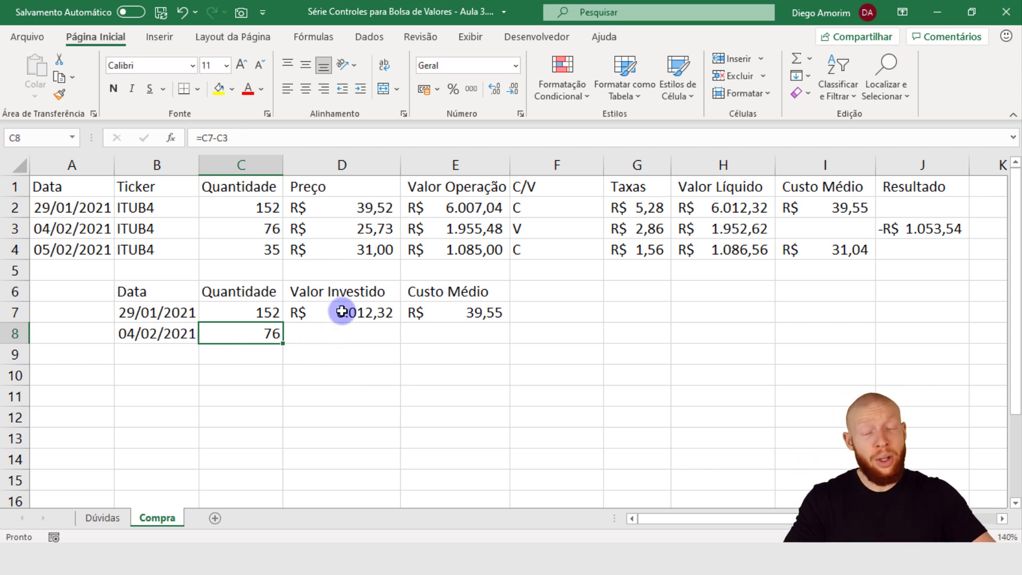
pyautogui.click(343, 341)
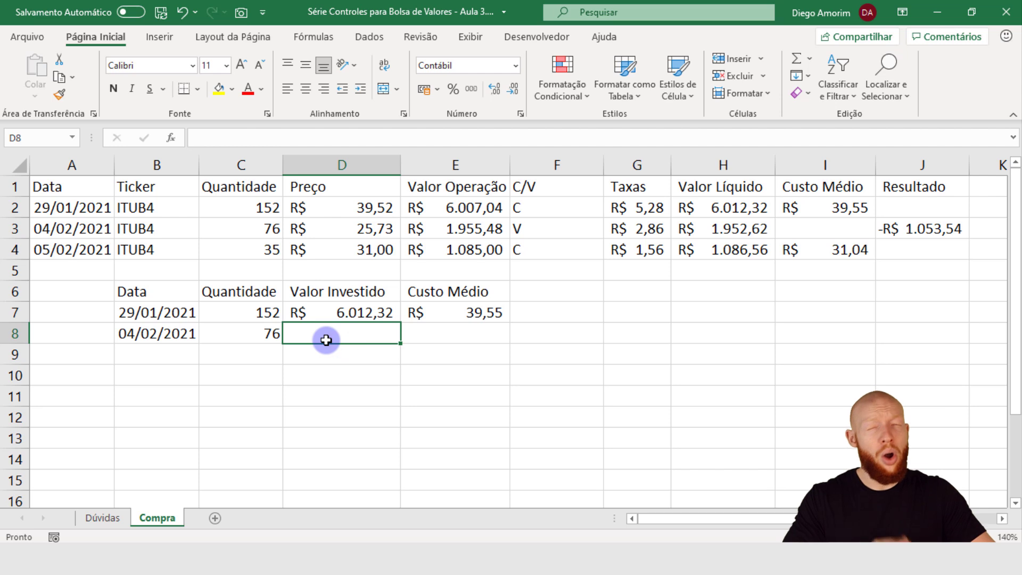
pyautogui.click(261, 326)
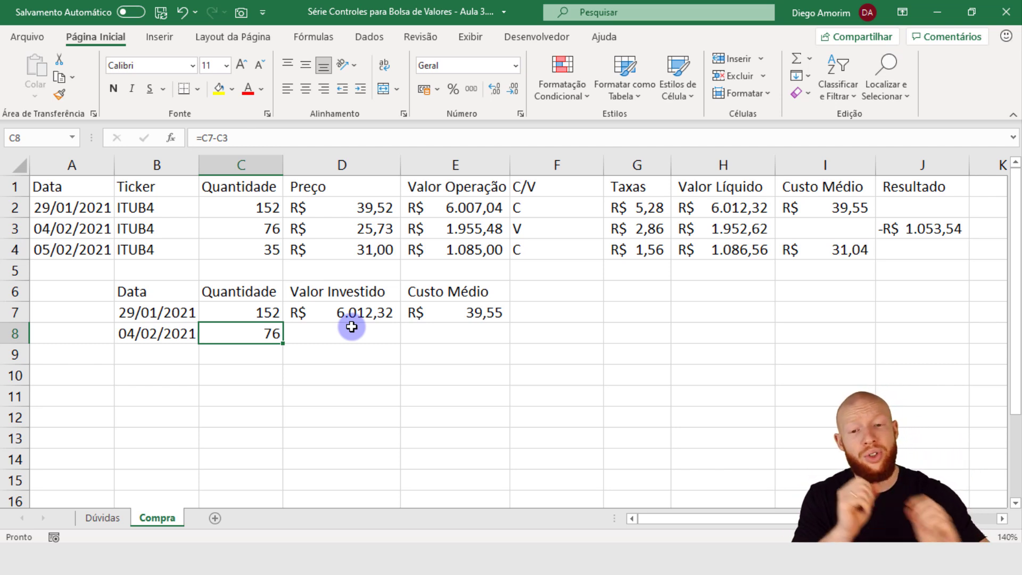
pyautogui.click(325, 330)
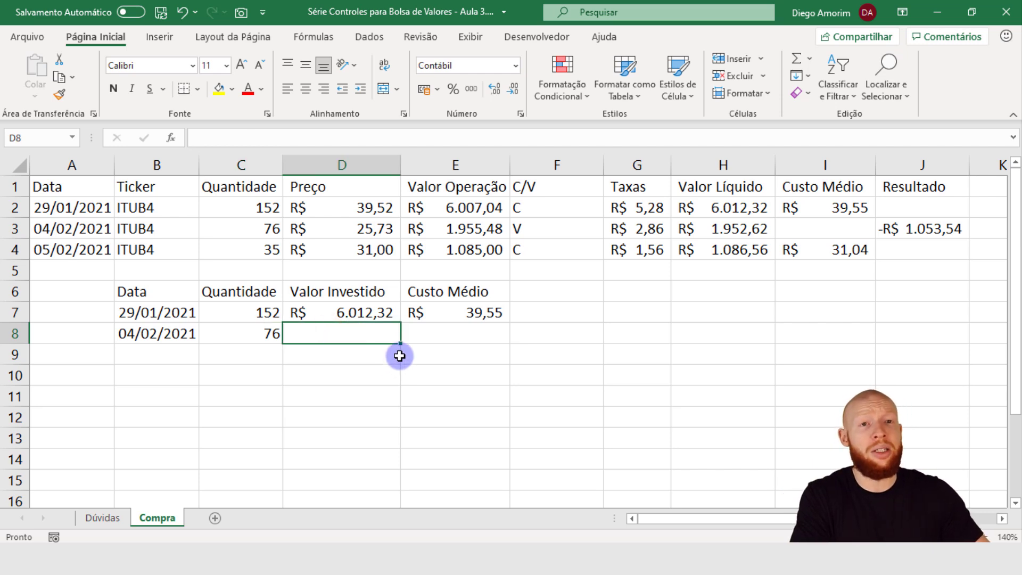
pyautogui.click(453, 319)
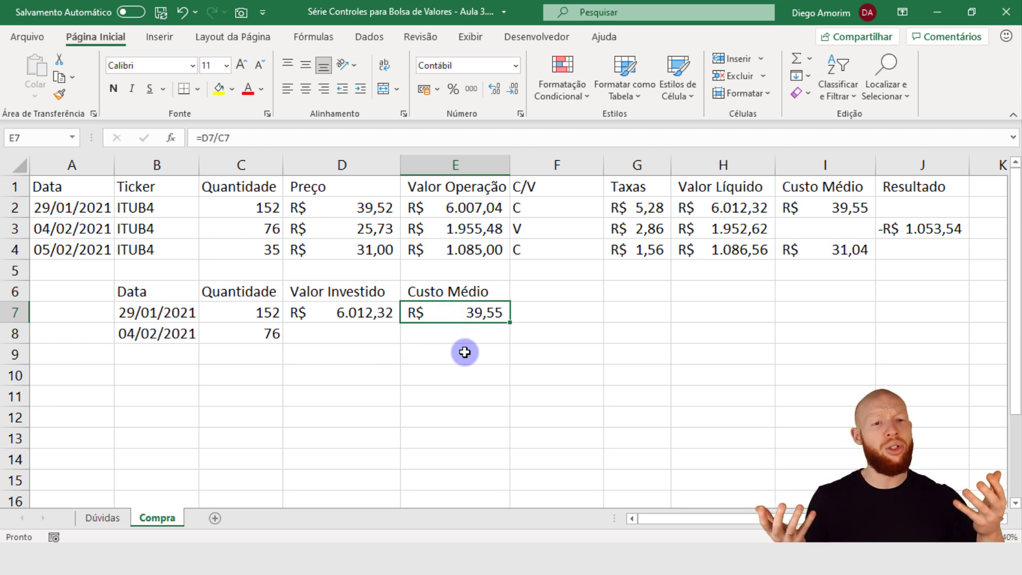
pyautogui.click(923, 229)
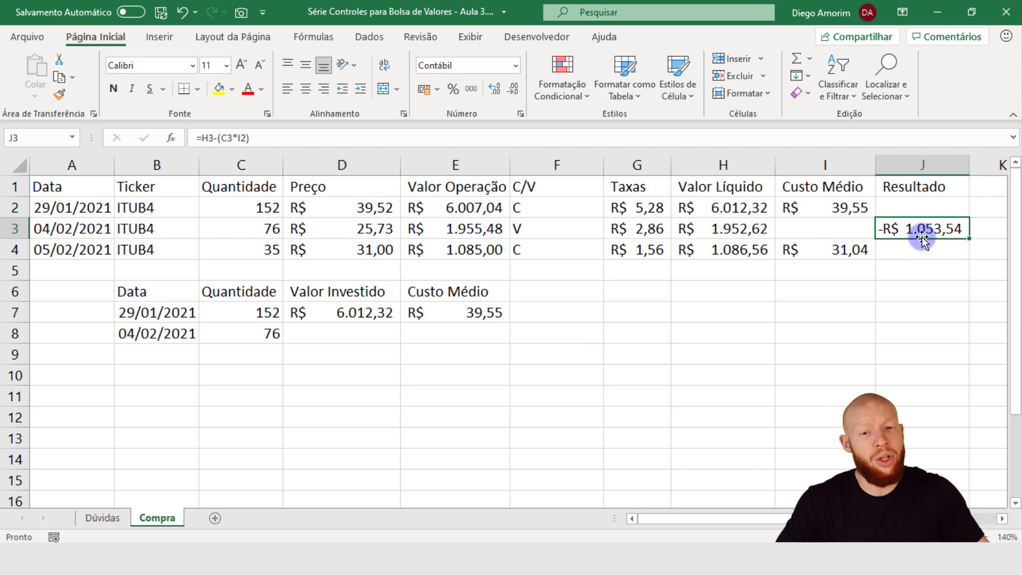
pyautogui.click(376, 335)
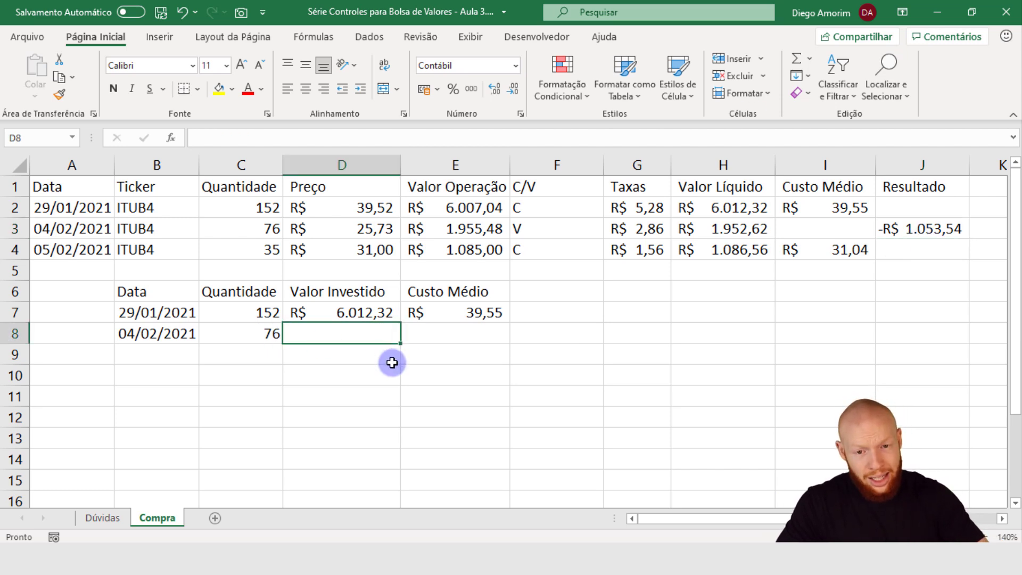
pyautogui.click(440, 311)
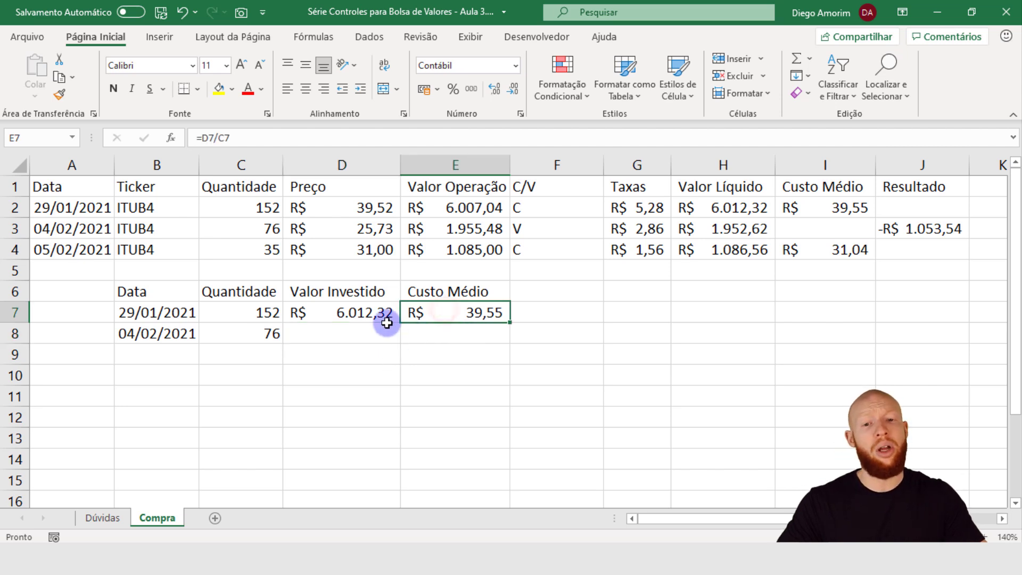
pyautogui.click(367, 334)
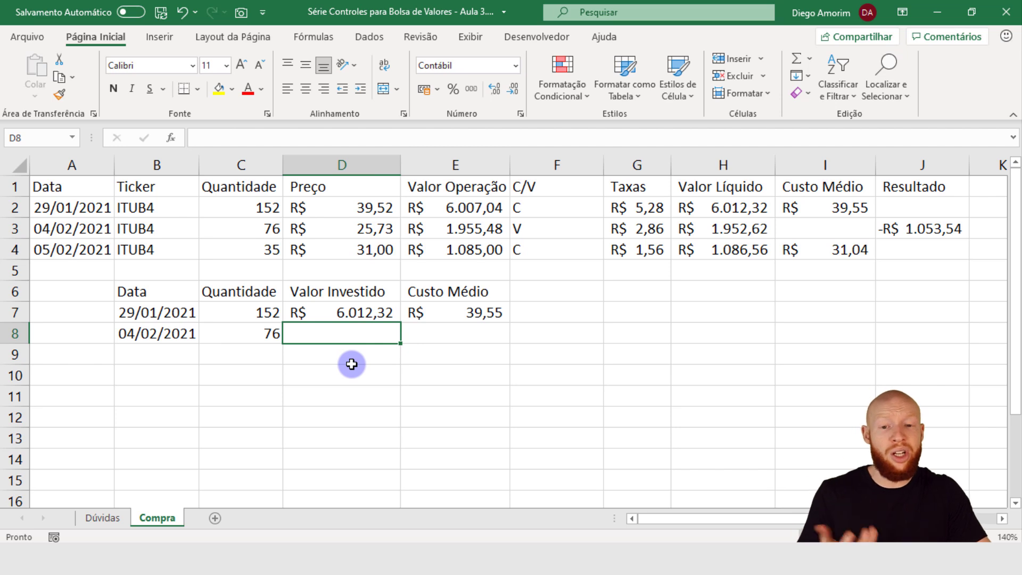
pyautogui.click(267, 335)
pyautogui.click(493, 310)
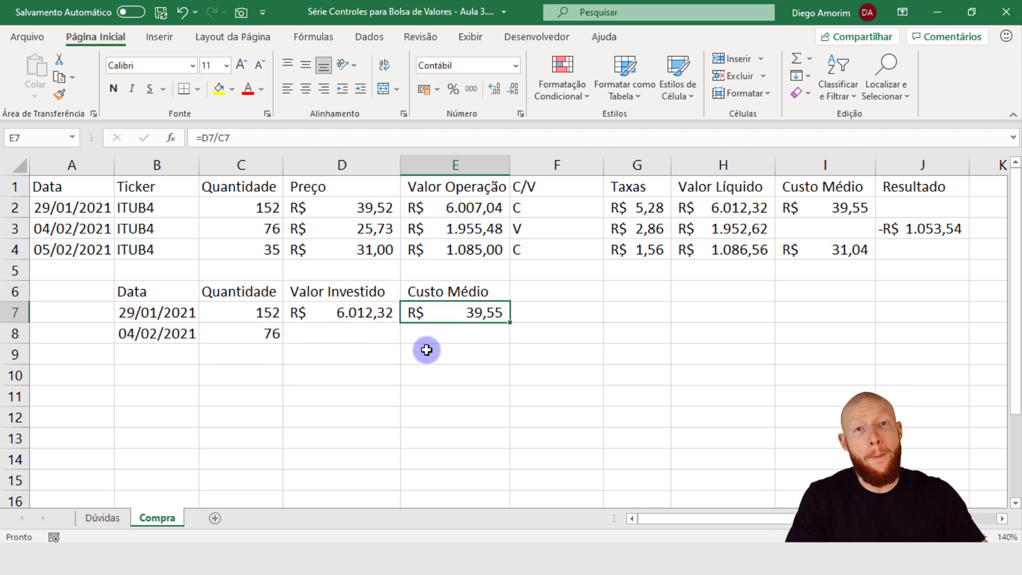
# Step: Calculate the Valor Investido in D8 with the formula =C8*E7 and check it against the remaining quantity in C8
pyautogui.click(361, 336)
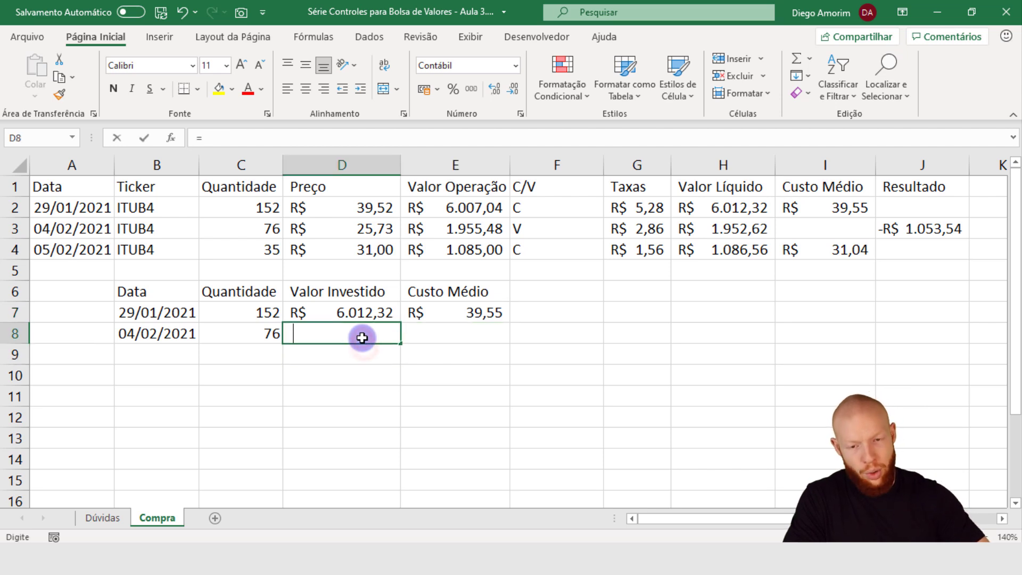
pyautogui.write('=')
pyautogui.press('Left')
pyautogui.write('*')
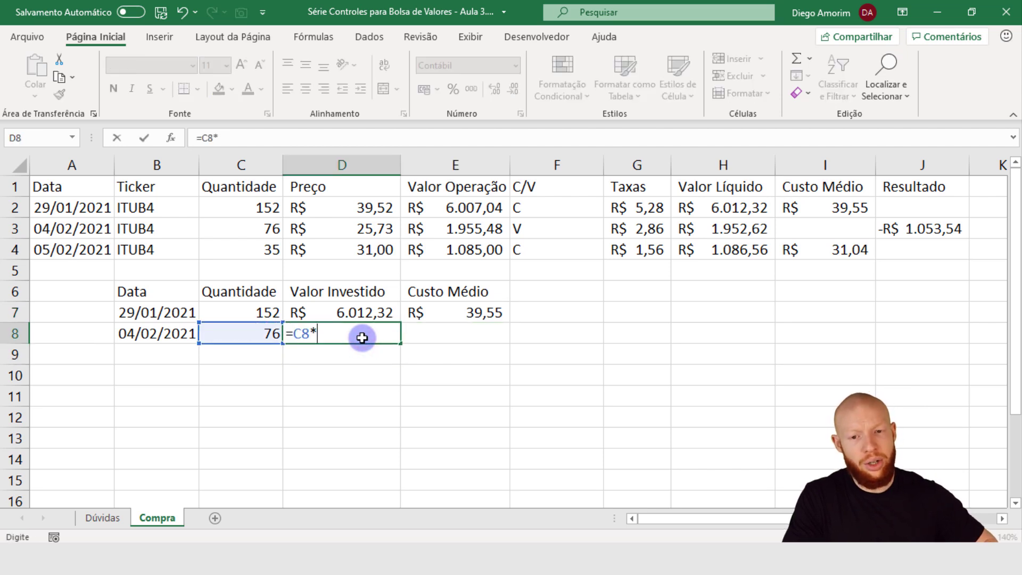
pyautogui.click(491, 309)
pyautogui.press('Return')
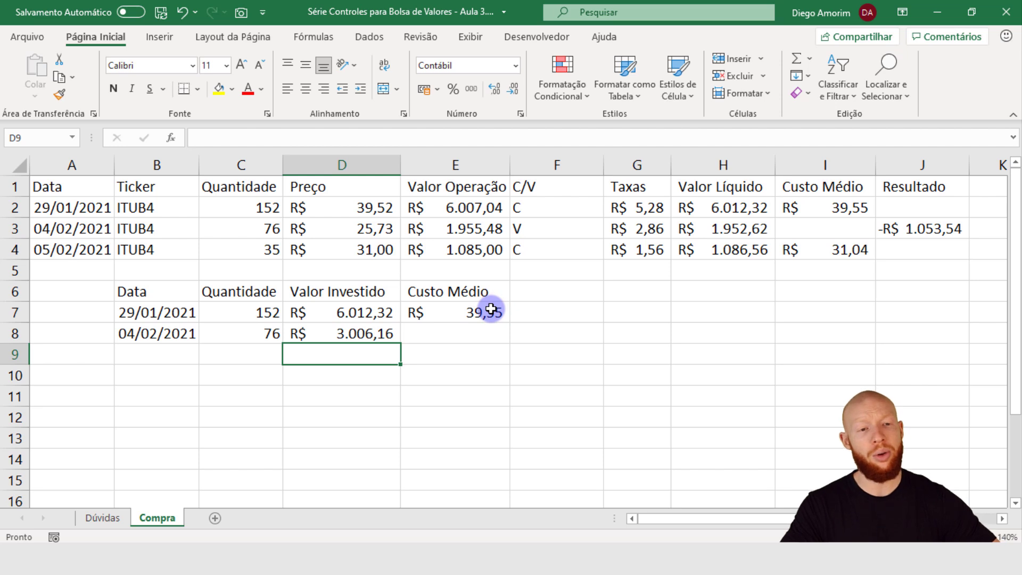
pyautogui.click(267, 331)
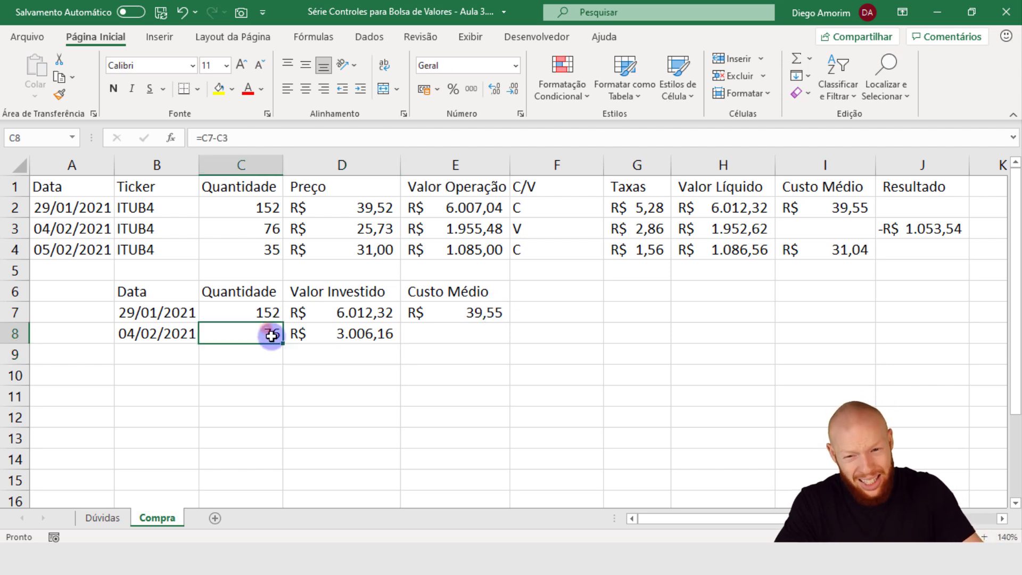
pyautogui.click(353, 331)
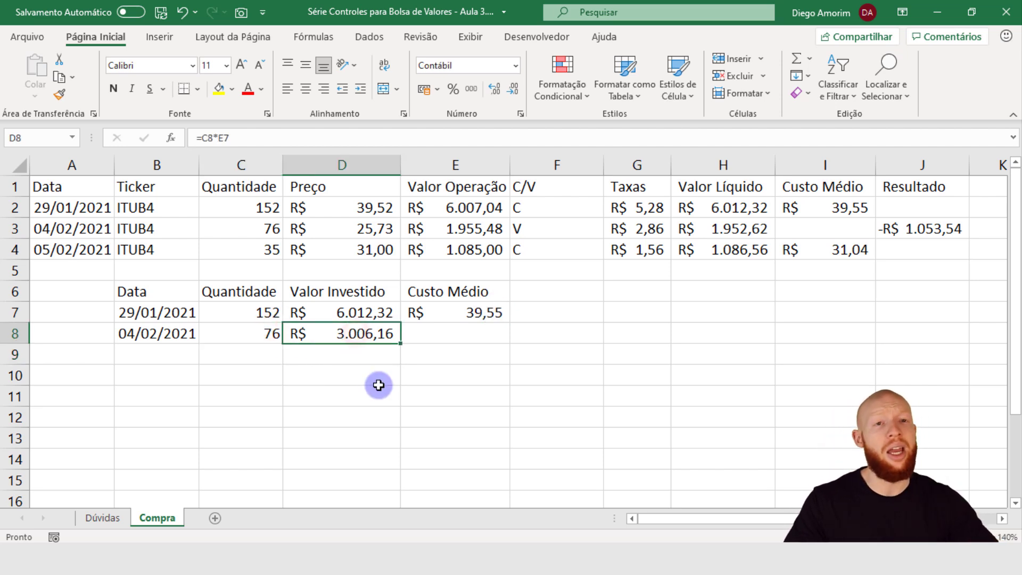
# Step: Copy the Custo Médio formula from E7 down to E8 and inspect the copied formula
pyautogui.press('Right')
pyautogui.press('Up')
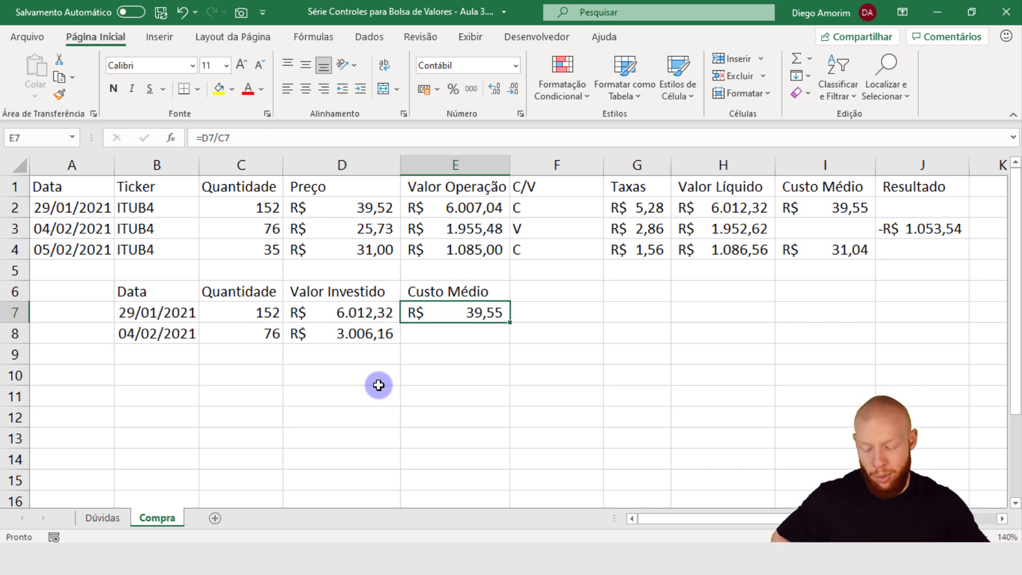
pyautogui.moveTo(509, 321); pyautogui.dragTo(498, 352)
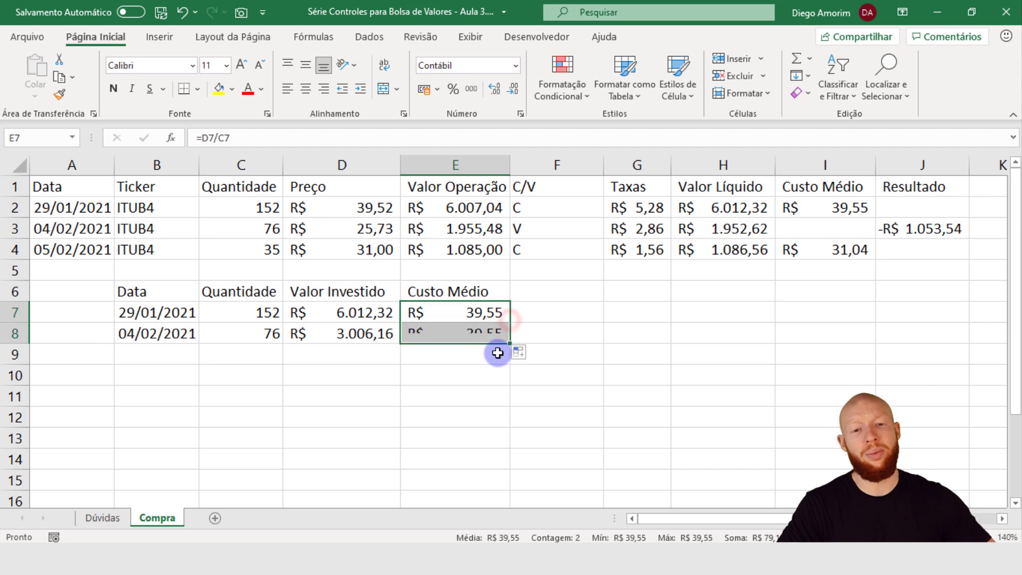
pyautogui.click(489, 336)
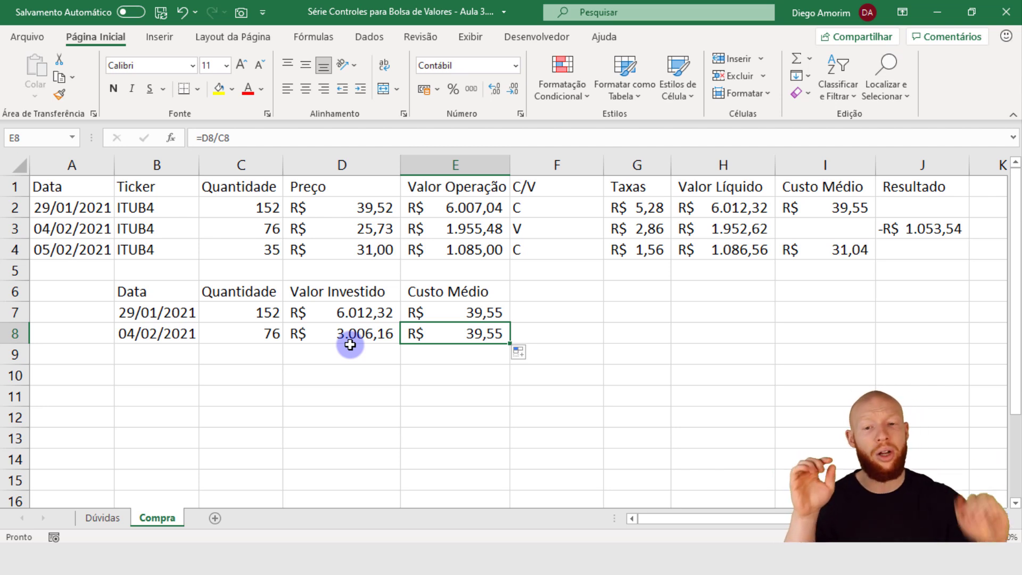
# Step: Review the sale's date, quantity and invested value in row 8 against the quantity and average cost in row 7
pyautogui.click(166, 335)
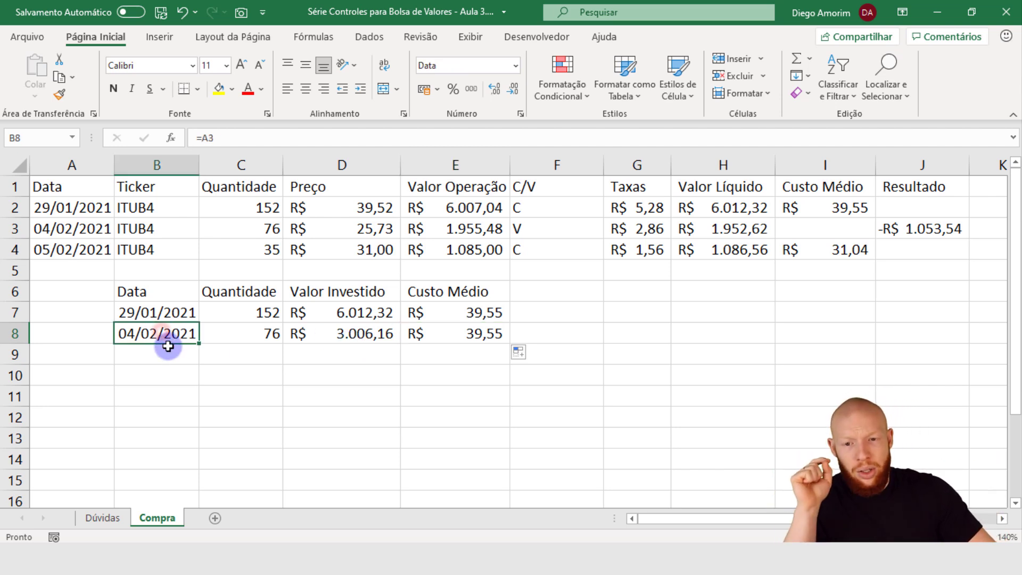
pyautogui.click(248, 334)
pyautogui.click(272, 316)
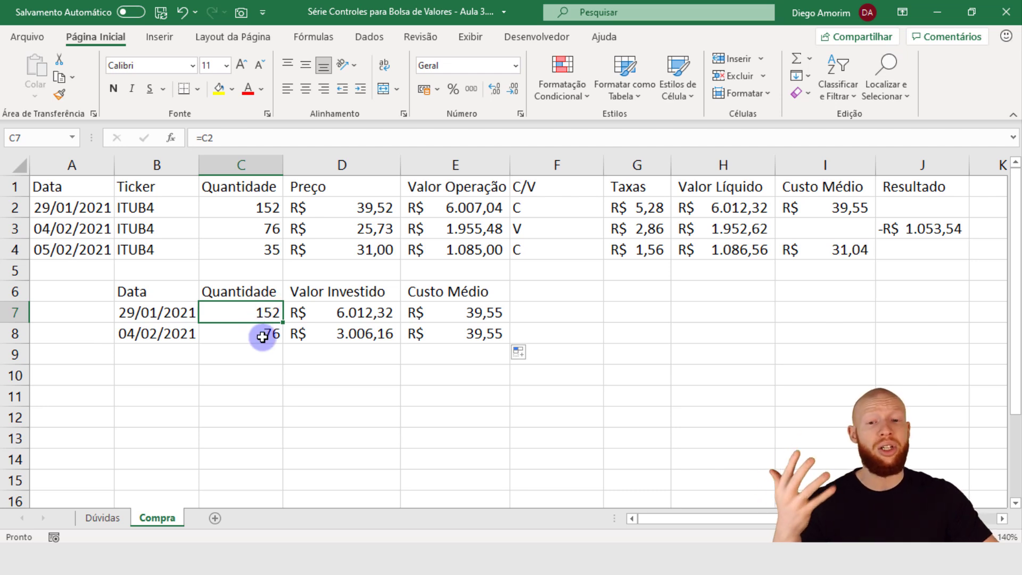
pyautogui.click(265, 334)
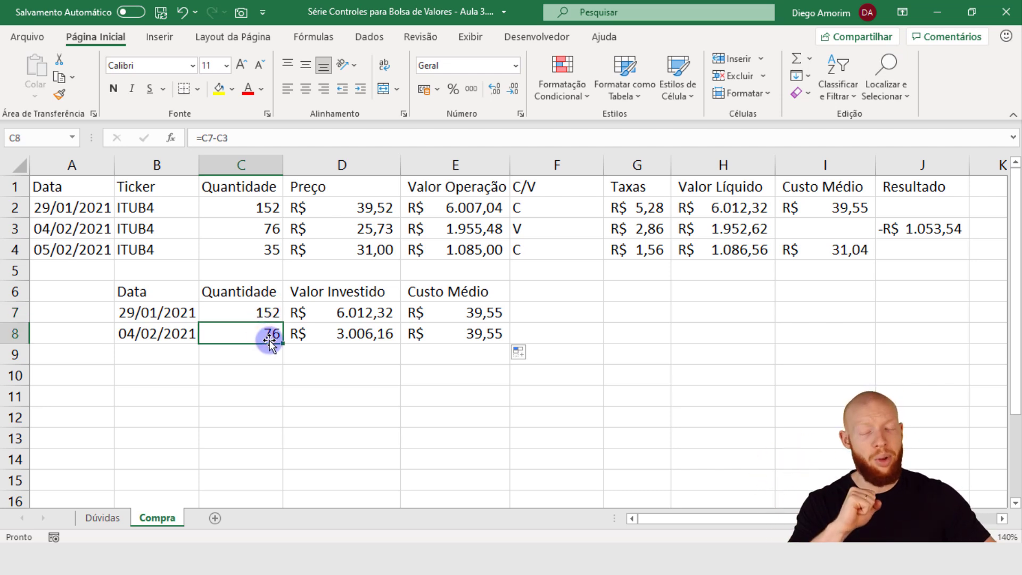
pyautogui.click(324, 335)
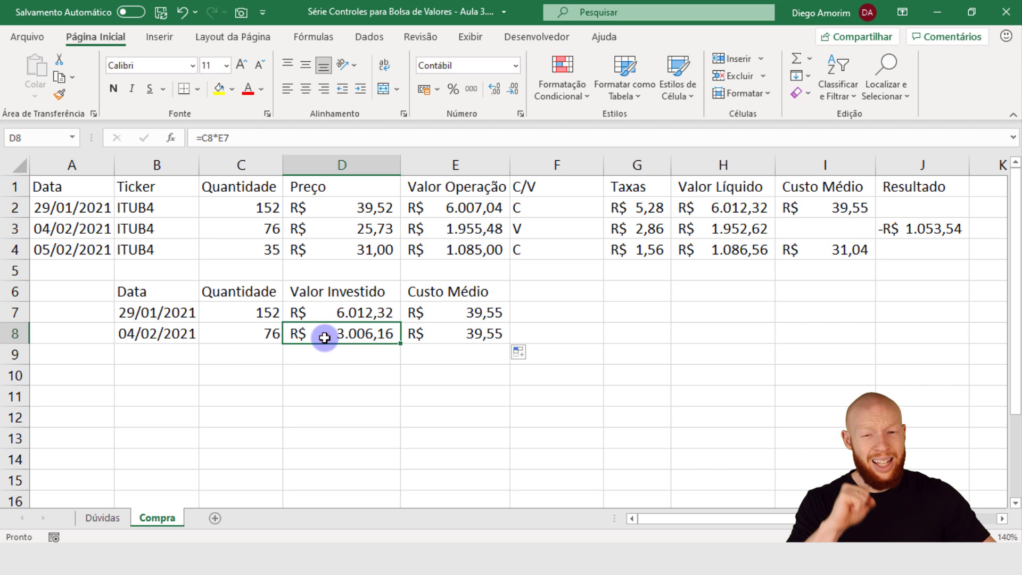
pyautogui.click(268, 332)
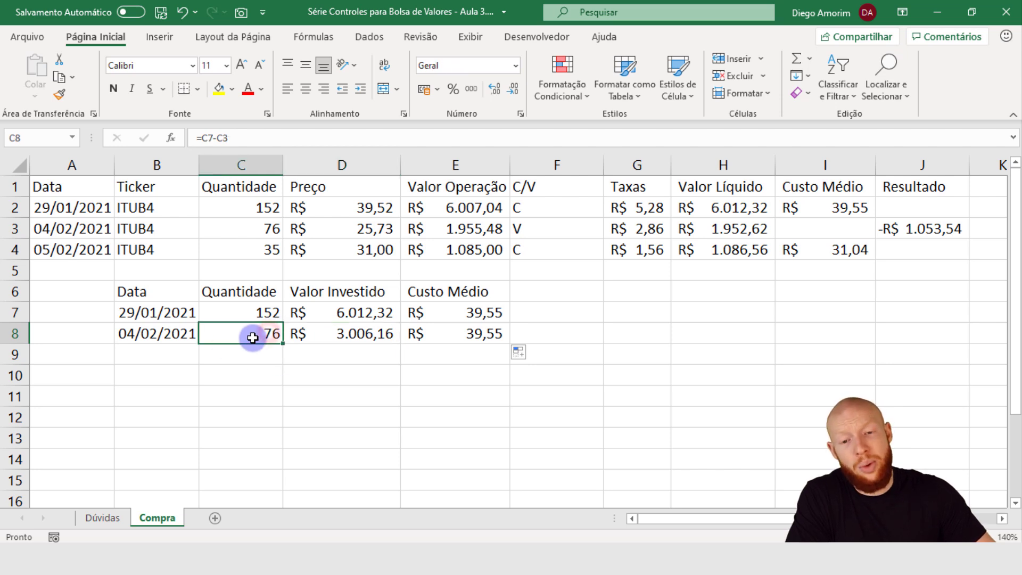
pyautogui.click(440, 313)
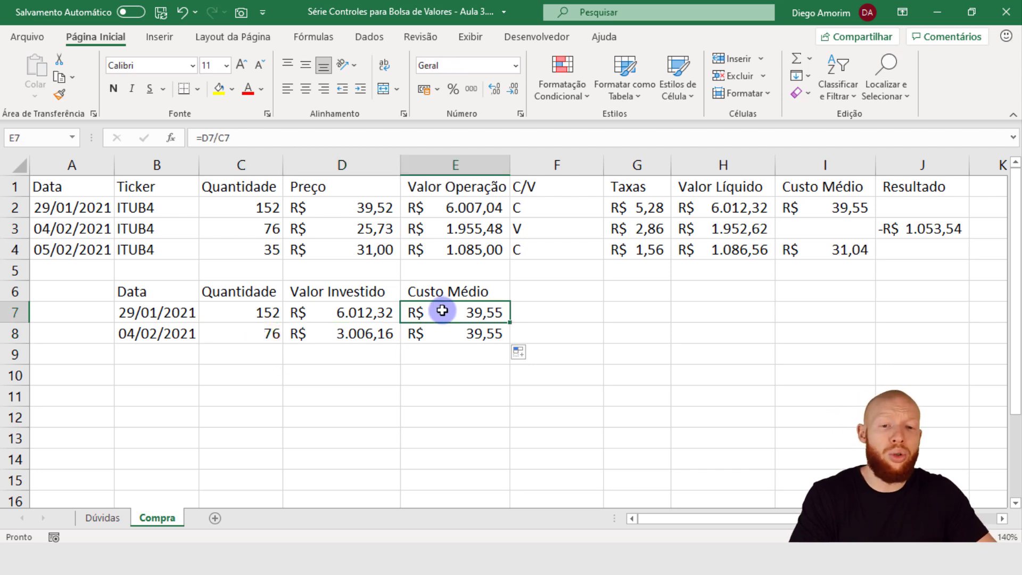
# Step: Examine the quantities, invested values and average costs in rows 7 and 8 to compare the position before and after the sale
pyautogui.scroll(-1, 384, 325)
pyautogui.click(378, 326)
pyautogui.moveTo(1013, 354); pyautogui.dragTo(1013, 306)
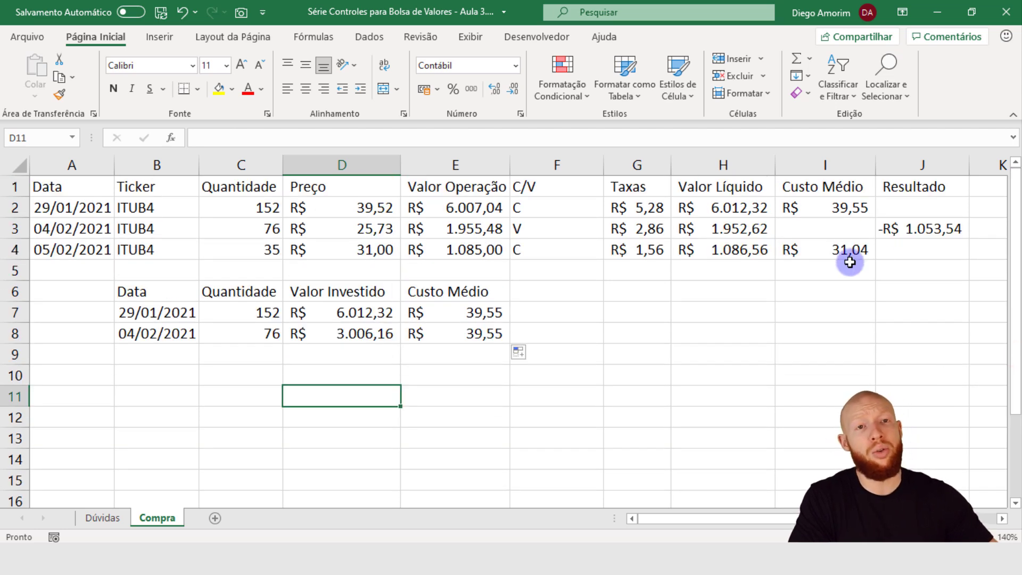
pyautogui.click(386, 313)
pyautogui.click(382, 333)
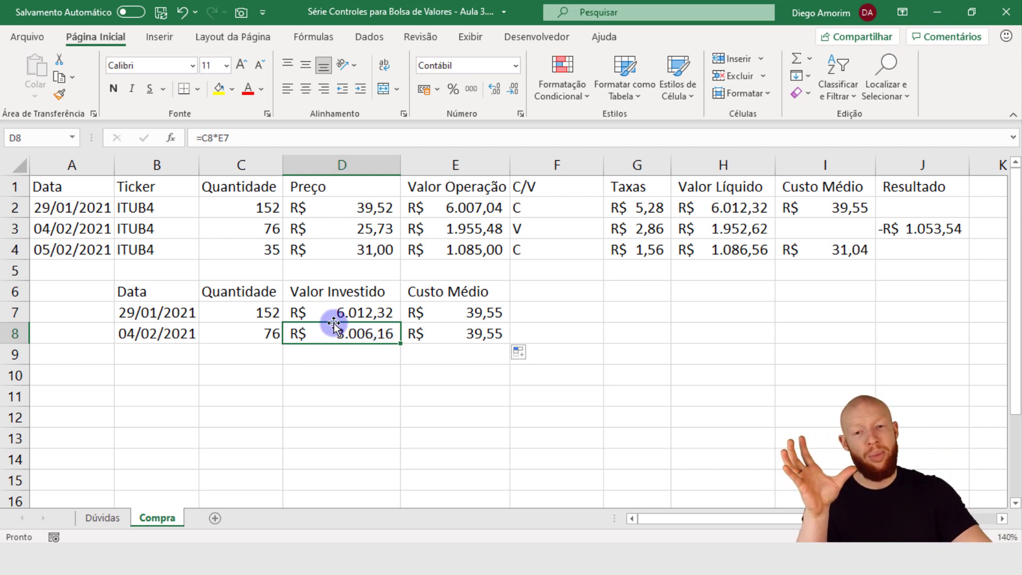
pyautogui.click(271, 313)
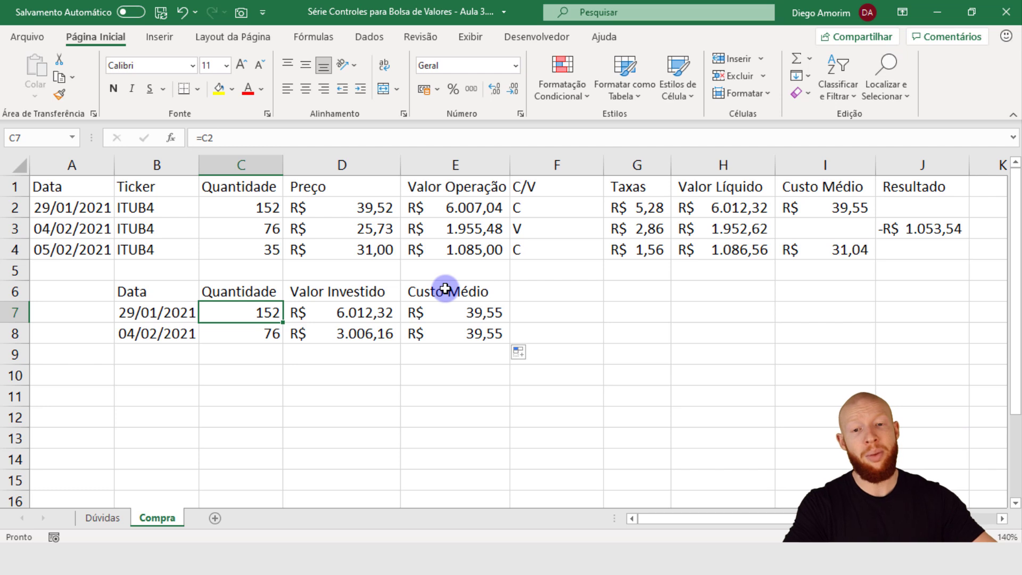
pyautogui.click(339, 334)
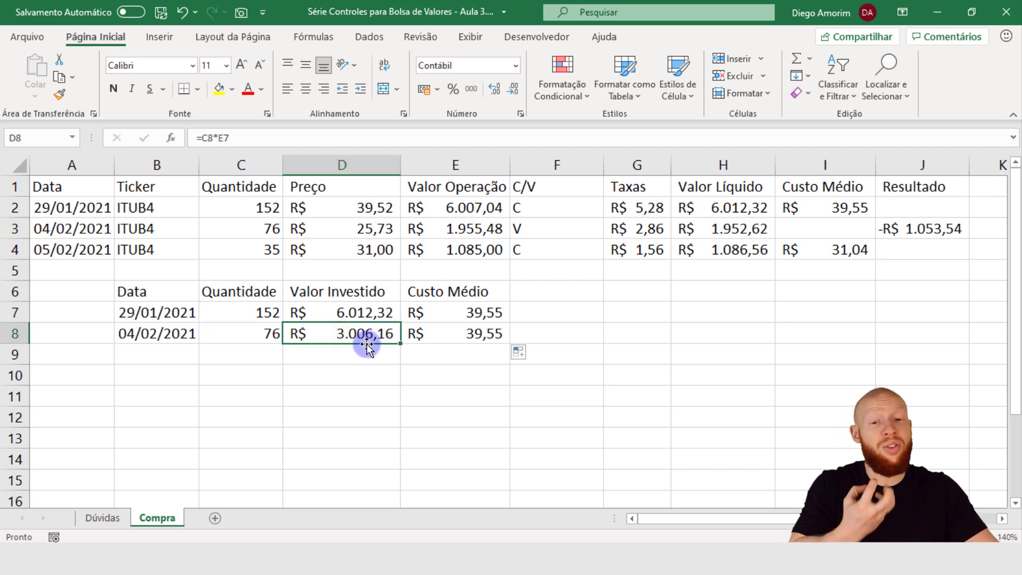
pyautogui.click(244, 334)
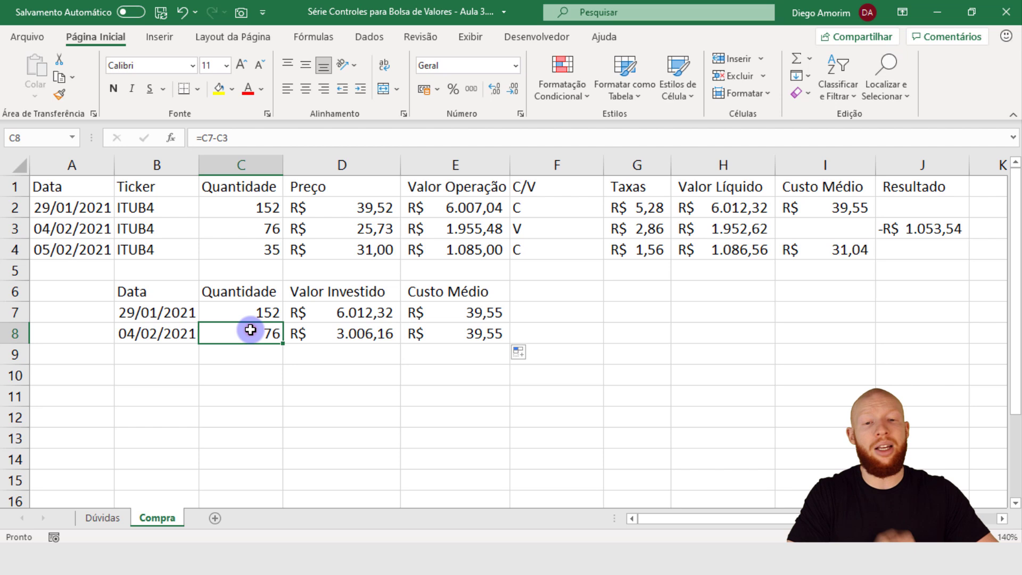
pyautogui.click(323, 336)
pyautogui.click(248, 332)
pyautogui.click(452, 313)
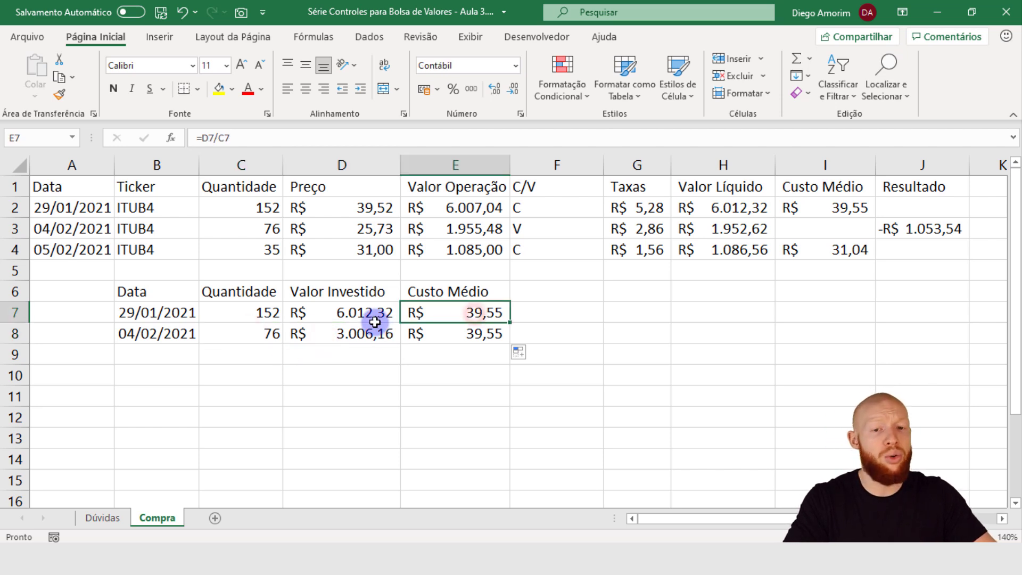
pyautogui.click(378, 319)
pyautogui.click(379, 334)
pyautogui.click(428, 337)
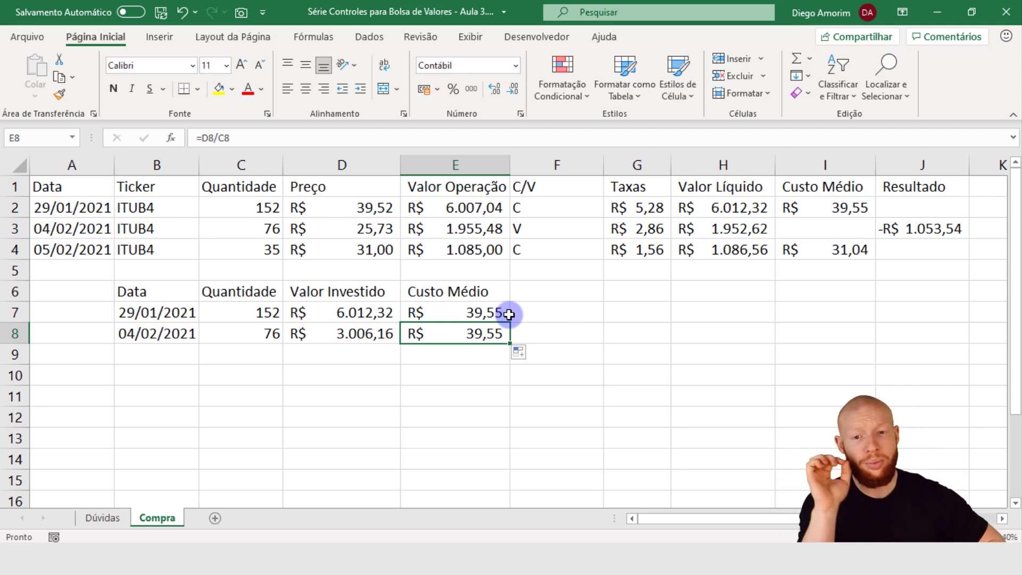
# Step: Copy the date formula from B8 down to B9 as =A4 and inspect its reference
pyautogui.press('Down')
pyautogui.press('Left')
pyautogui.press('Left')
pyautogui.press('Left')
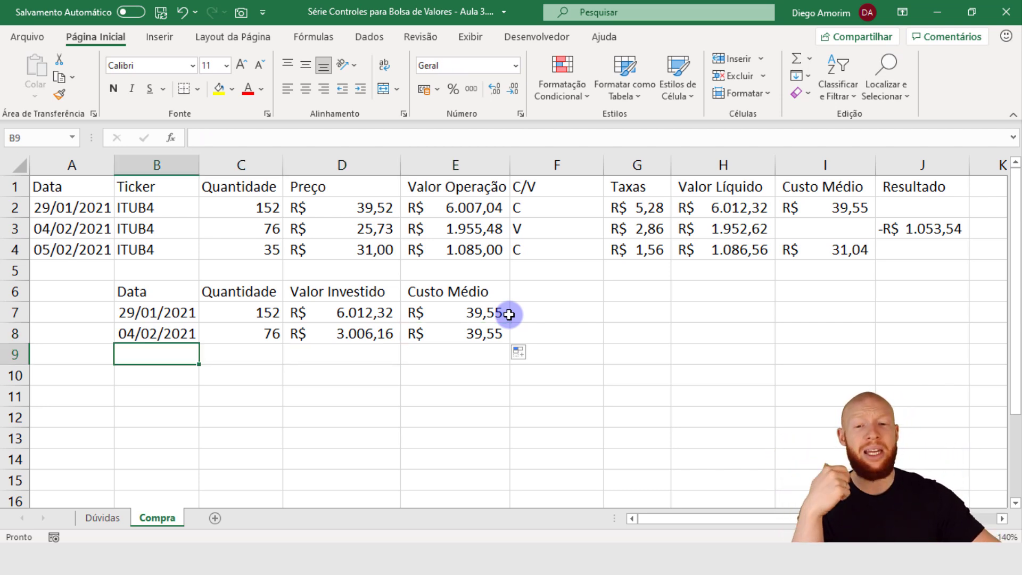
pyautogui.click(187, 335)
pyautogui.moveTo(198, 337); pyautogui.dragTo(200, 361)
pyautogui.hotkey('ctrl', 'z')
pyautogui.click(193, 354)
pyautogui.press('F2')
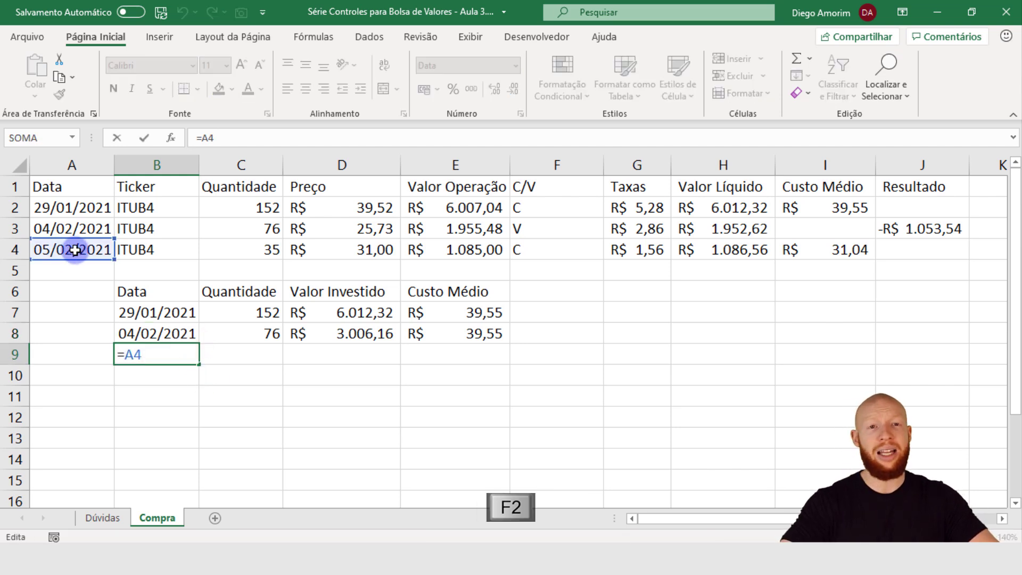
# Step: Calculate the Quantidade in C9 with the formula =C8+C4, adding the new purchase to the remaining shares
pyautogui.click(245, 361)
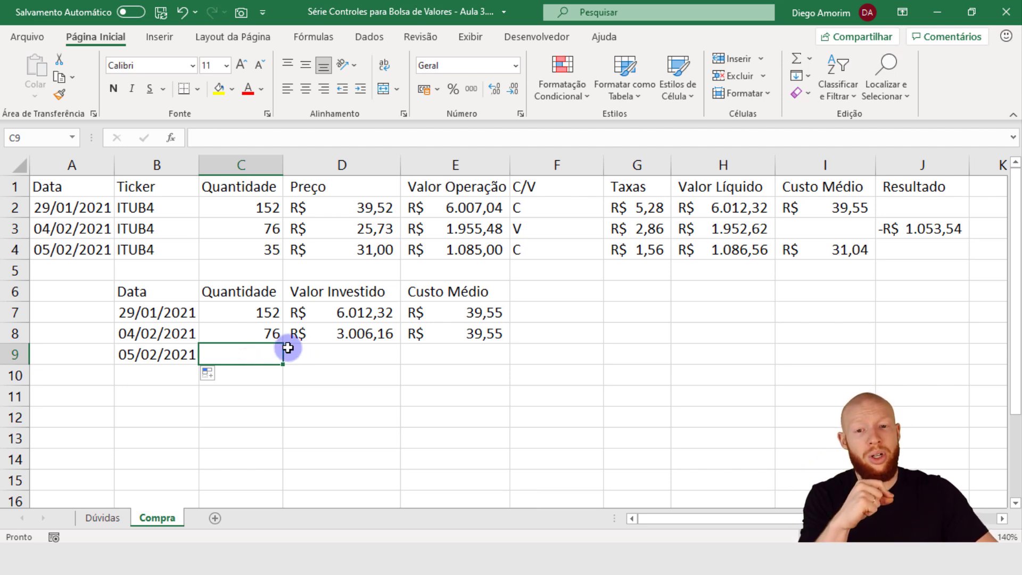
pyautogui.click(272, 332)
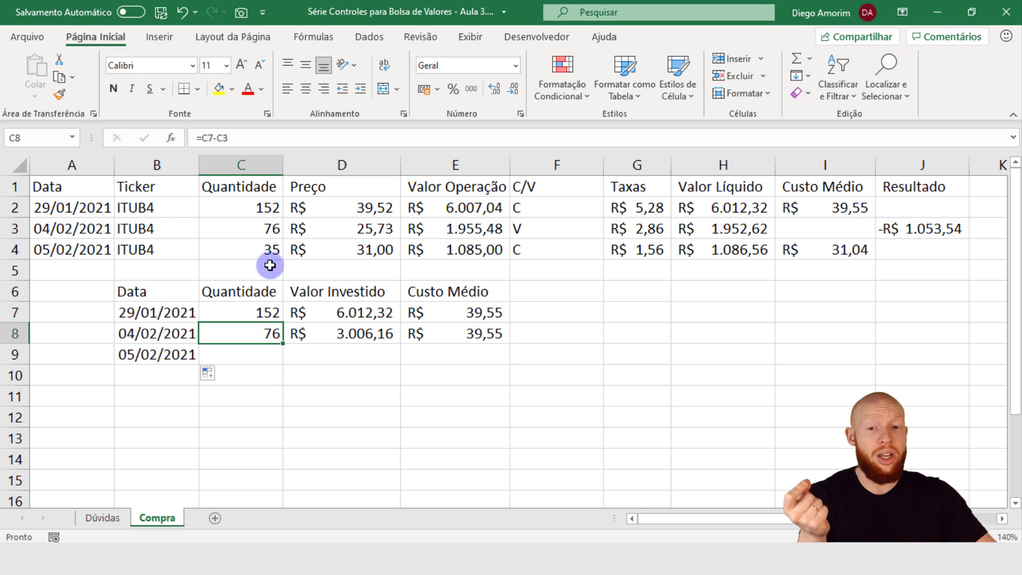
pyautogui.click(263, 244)
pyautogui.click(263, 351)
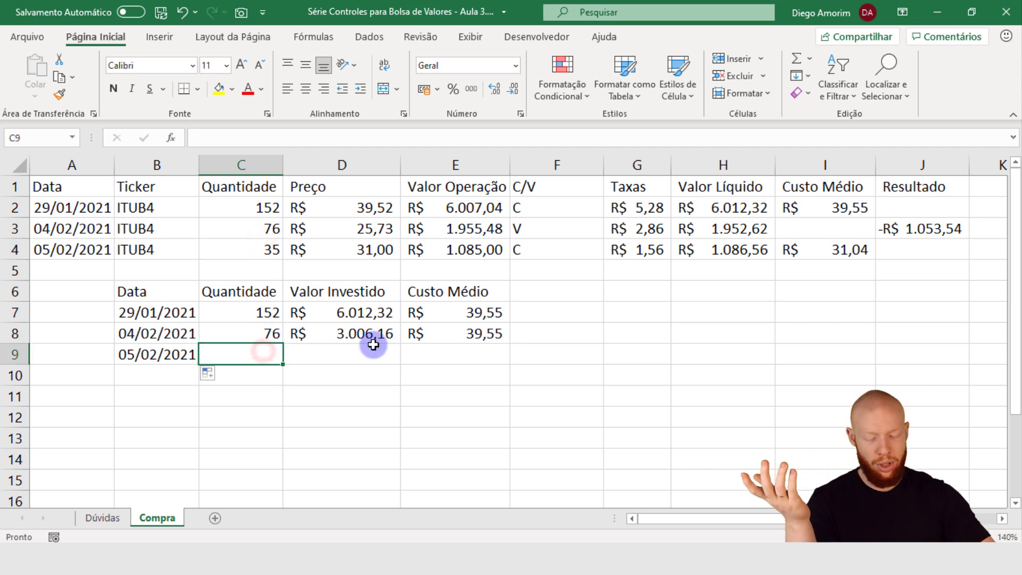
pyautogui.write('=')
pyautogui.click(271, 331)
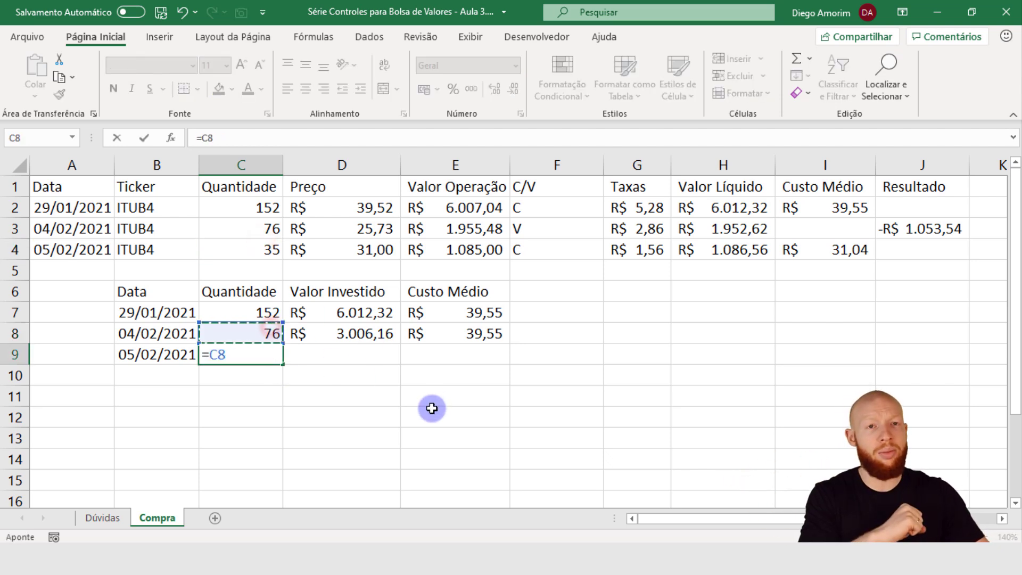
pyautogui.write('+')
pyautogui.click(275, 251)
pyautogui.press('Return')
pyautogui.press('Up')
# Step: Calculate the Valor Investido in D9 with the formula =D8+H4 and check it against D8 and H4
pyautogui.press('Right')
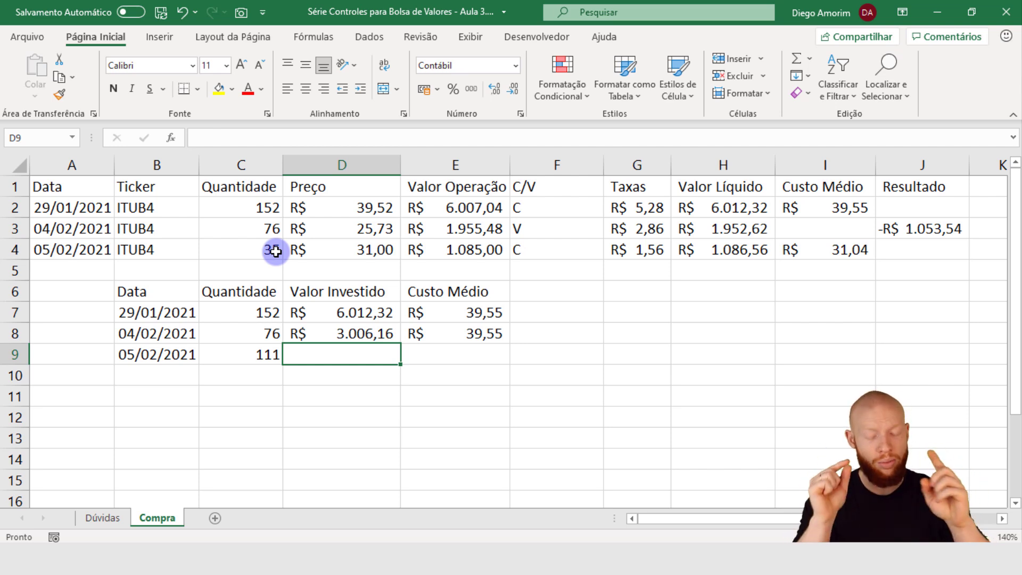
pyautogui.write('=')
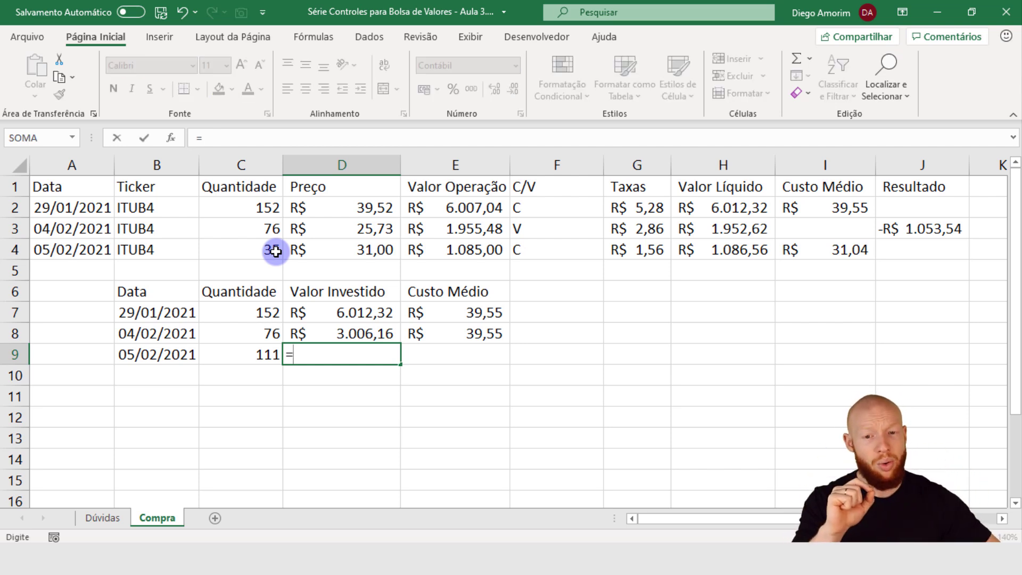
pyautogui.press('Up')
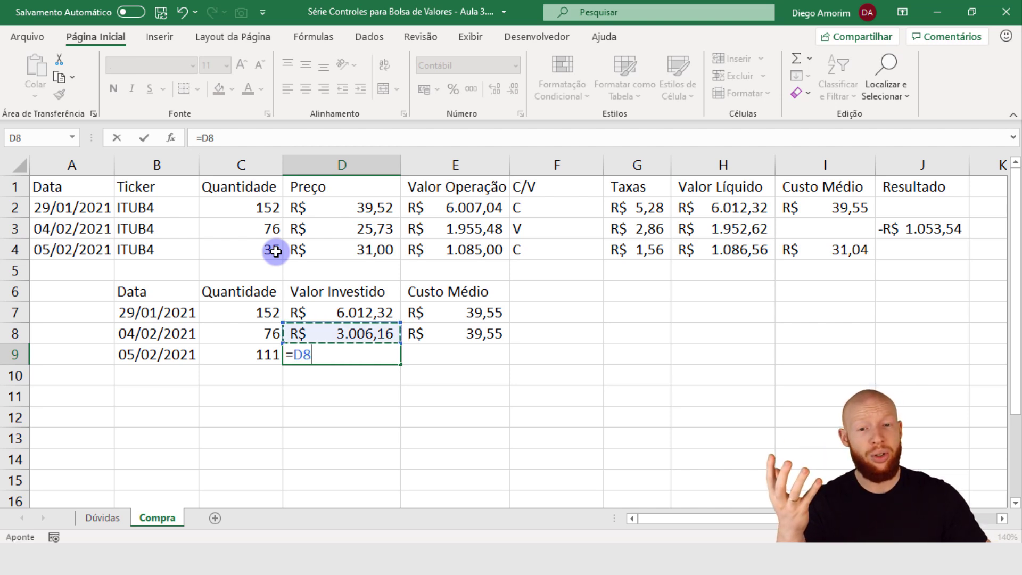
pyautogui.write('+')
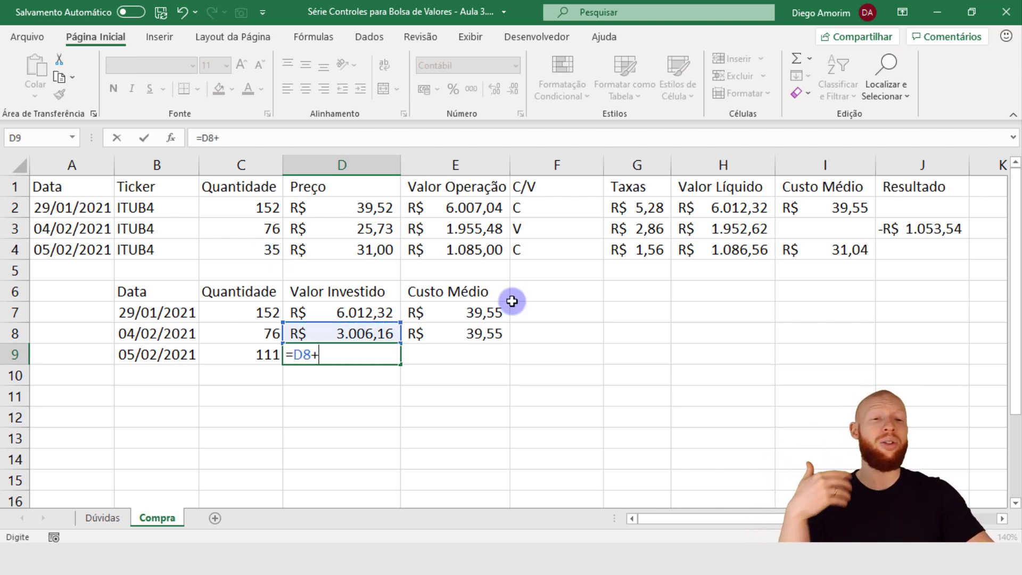
pyautogui.click(720, 256)
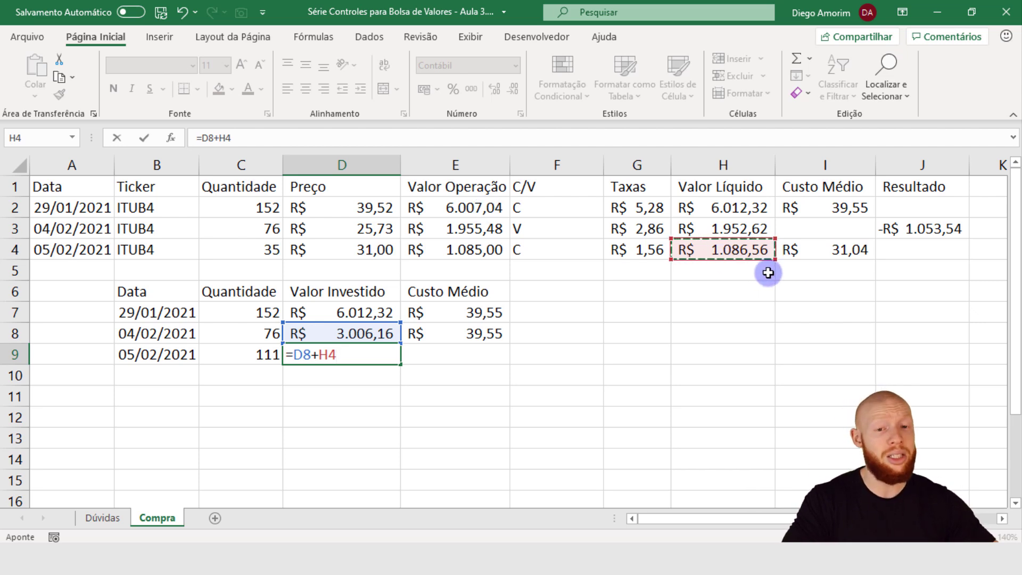
pyautogui.press('Return')
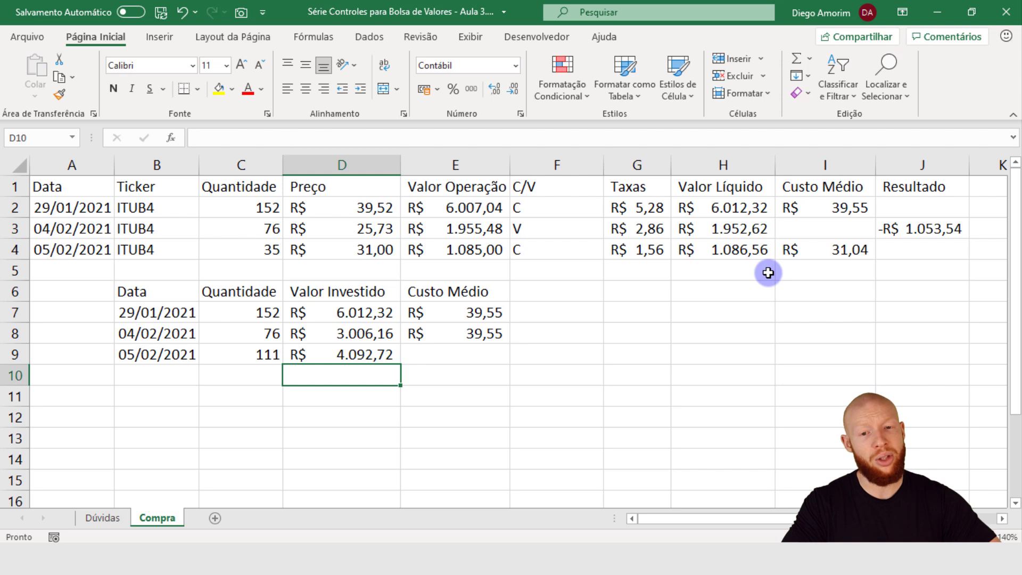
pyautogui.press('Up')
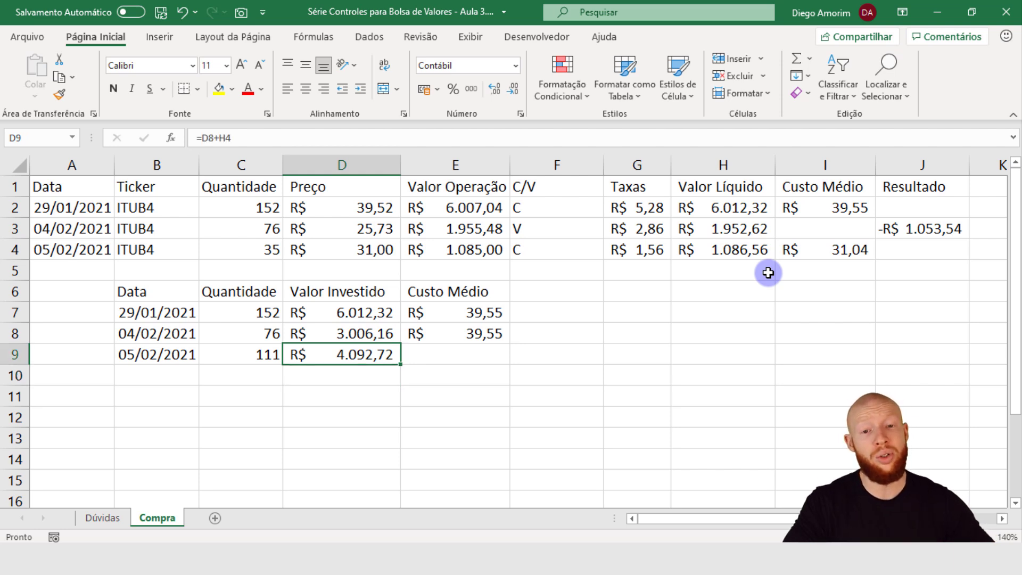
pyautogui.press('Up')
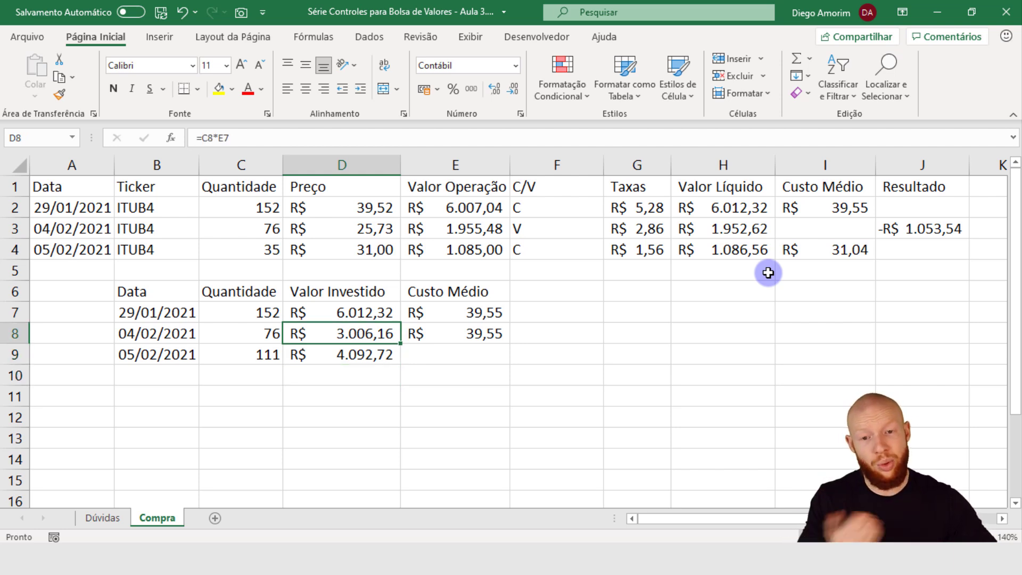
pyautogui.press('Down')
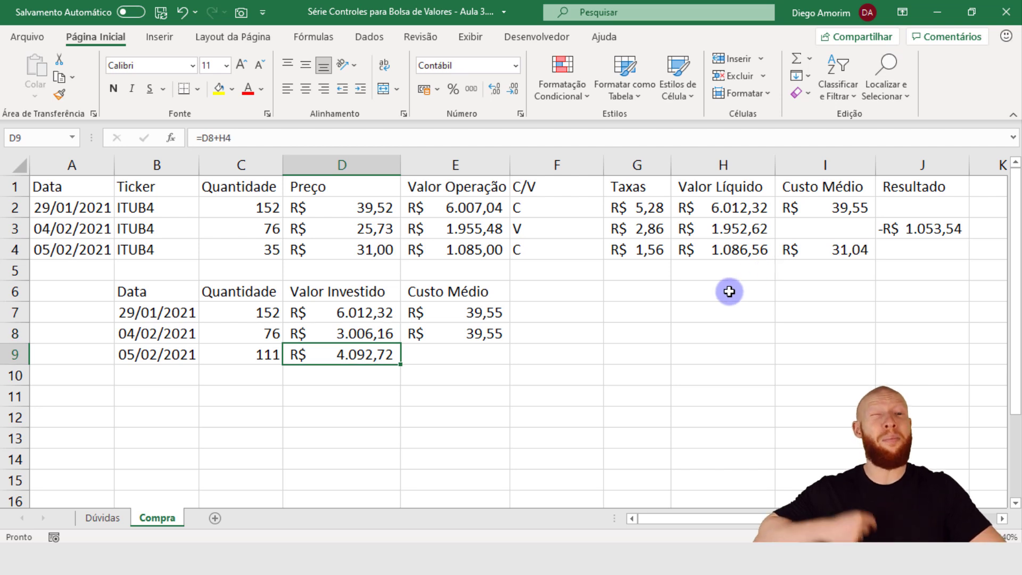
pyautogui.click(743, 237)
pyautogui.click(750, 249)
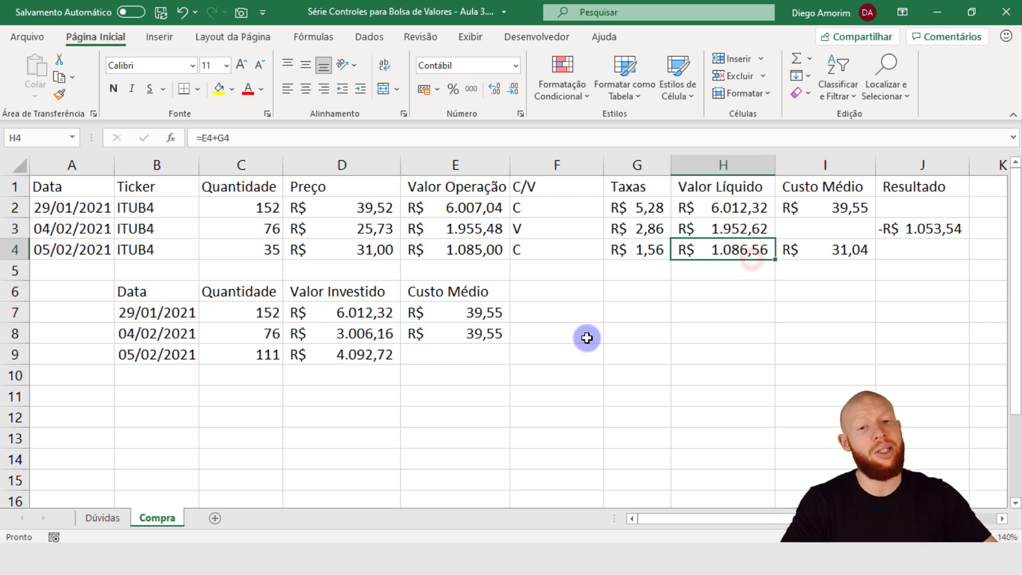
pyautogui.click(362, 355)
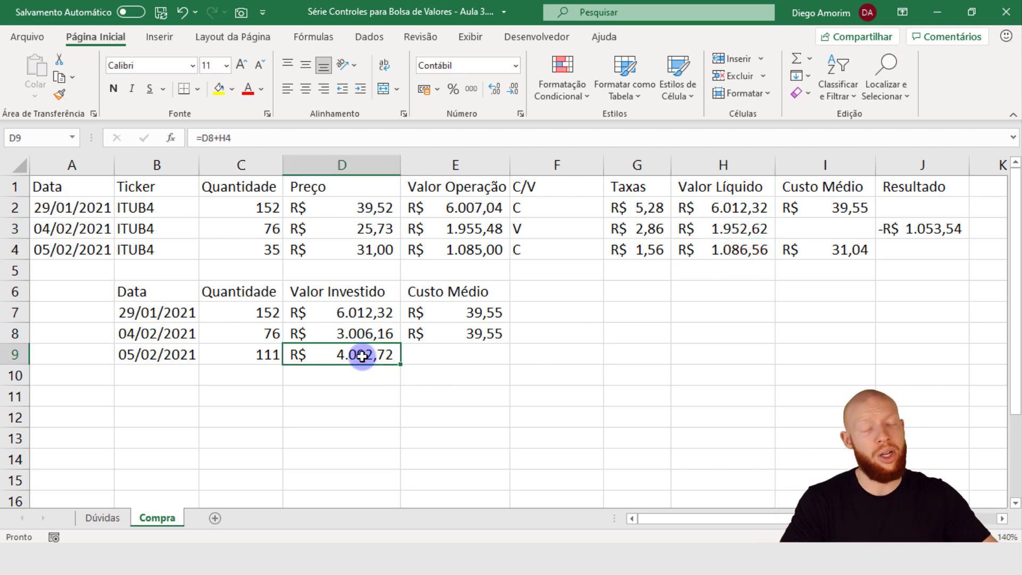
# Step: Review the invested value and quantity in row 9 and copy the Custo Médio formula from E8 down to E9
pyautogui.click(450, 353)
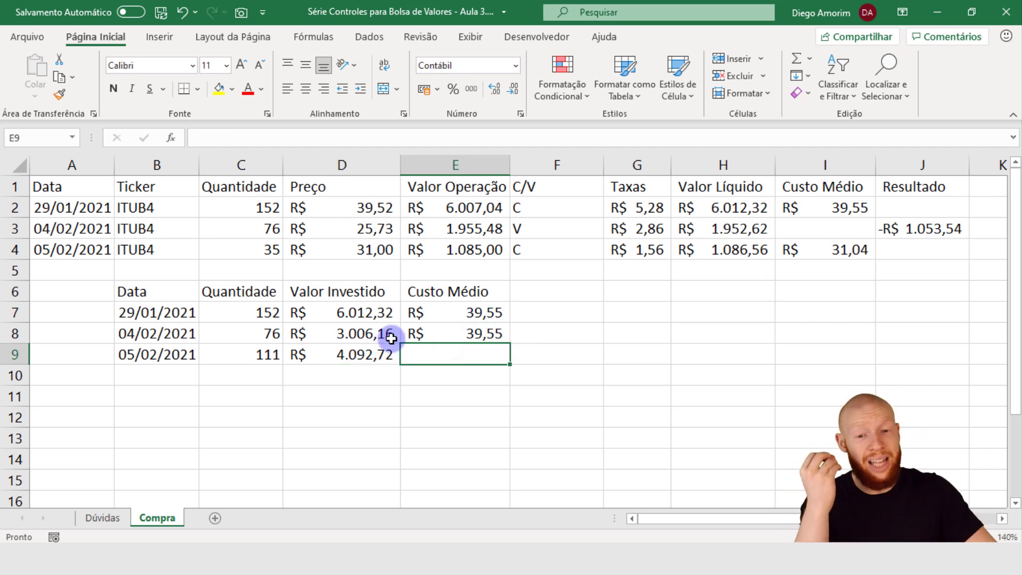
pyautogui.click(381, 353)
pyautogui.click(264, 355)
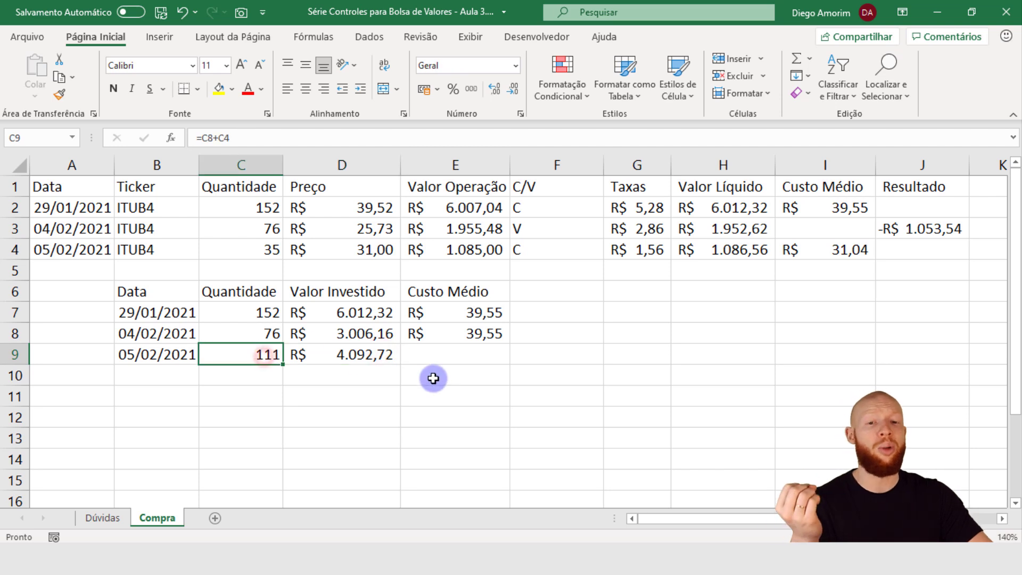
pyautogui.click(454, 355)
pyautogui.click(506, 341)
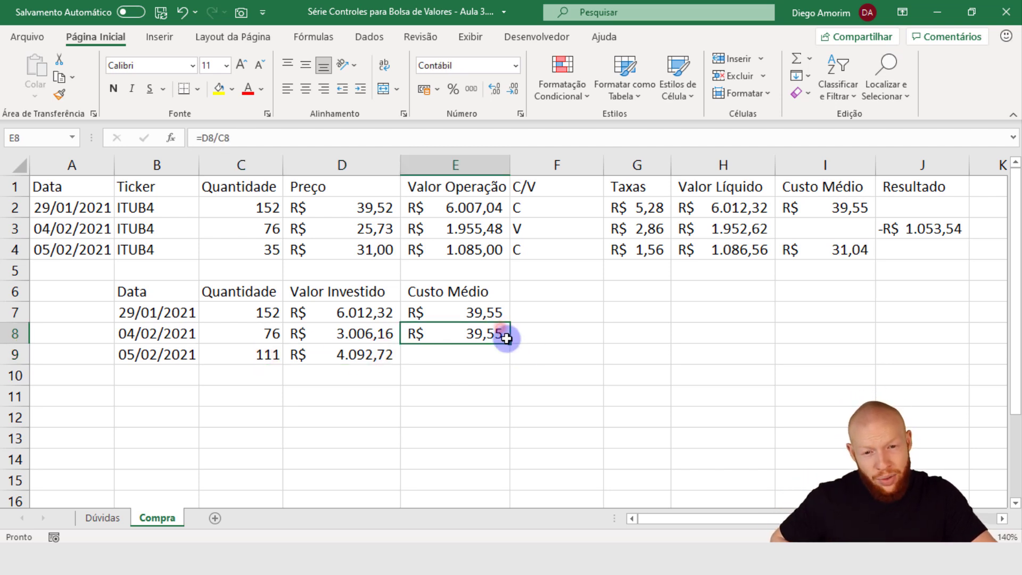
pyautogui.moveTo(509, 343); pyautogui.dragTo(527, 366)
pyautogui.click(527, 354)
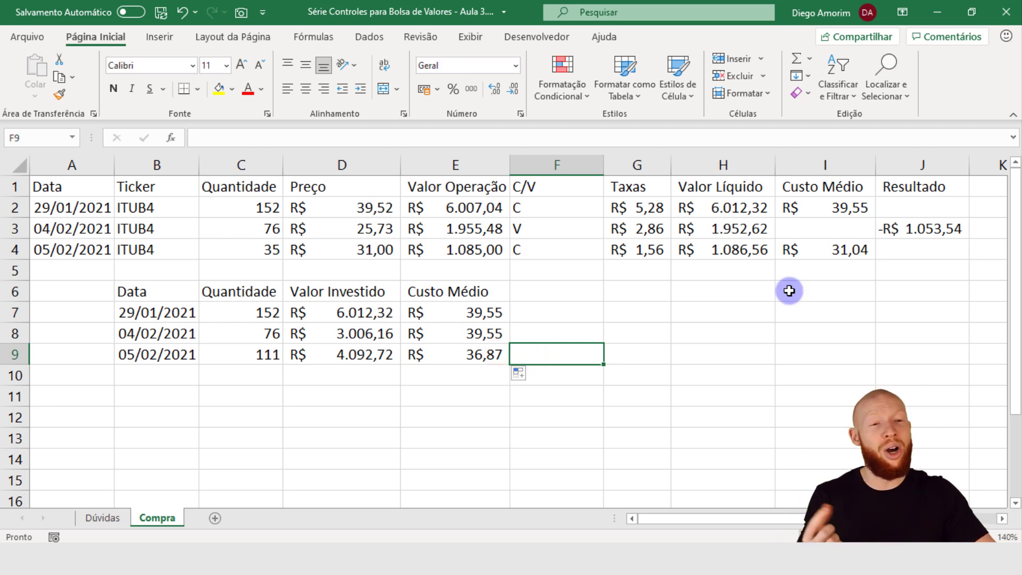
# Step: Compare the per-trade Custo Médio in I2 and I4 with E8, and inspect the Quantidade and Valor Investido formulas in row 8
pyautogui.click(828, 203)
pyautogui.click(846, 246)
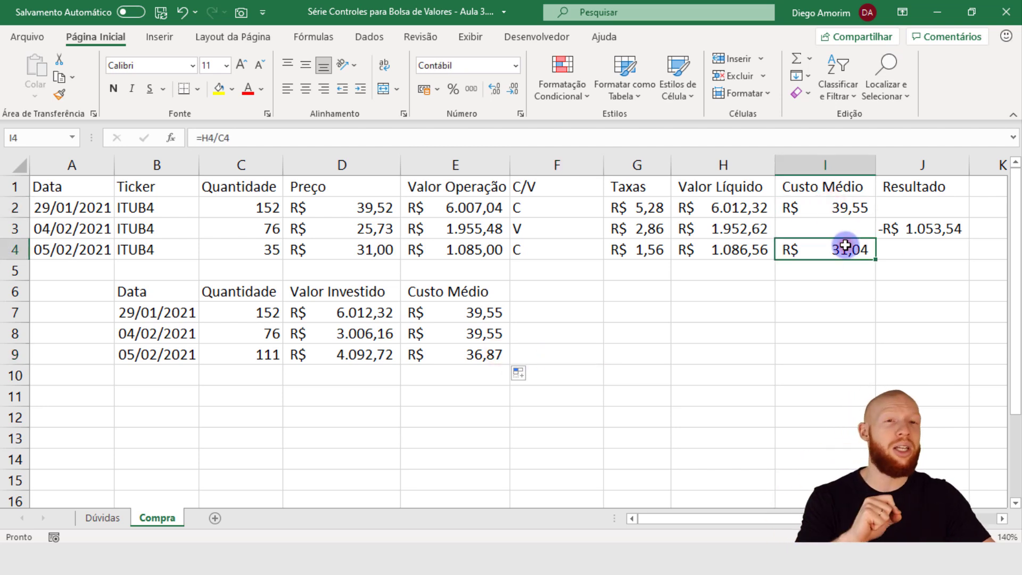
pyautogui.click(490, 333)
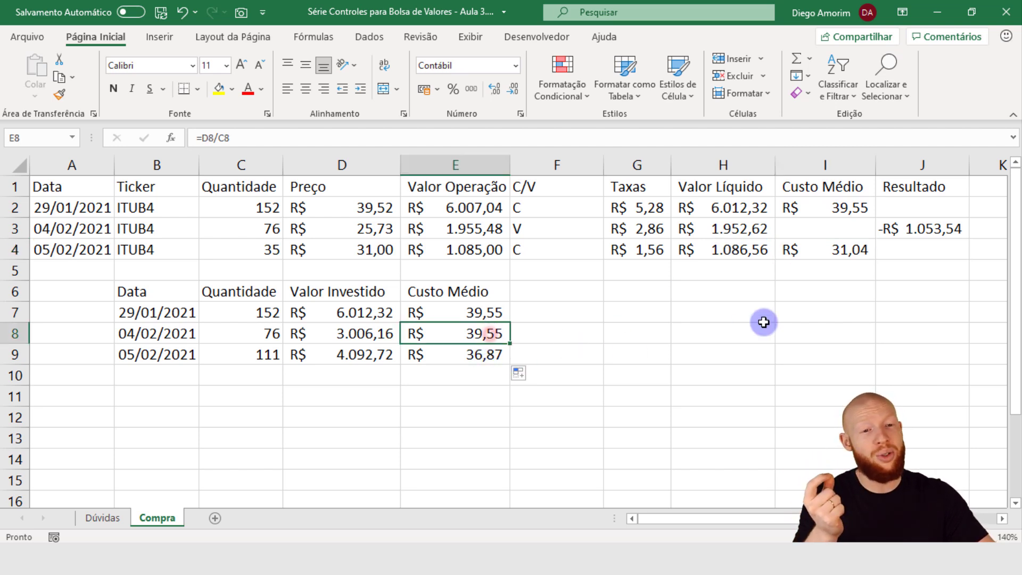
pyautogui.click(829, 247)
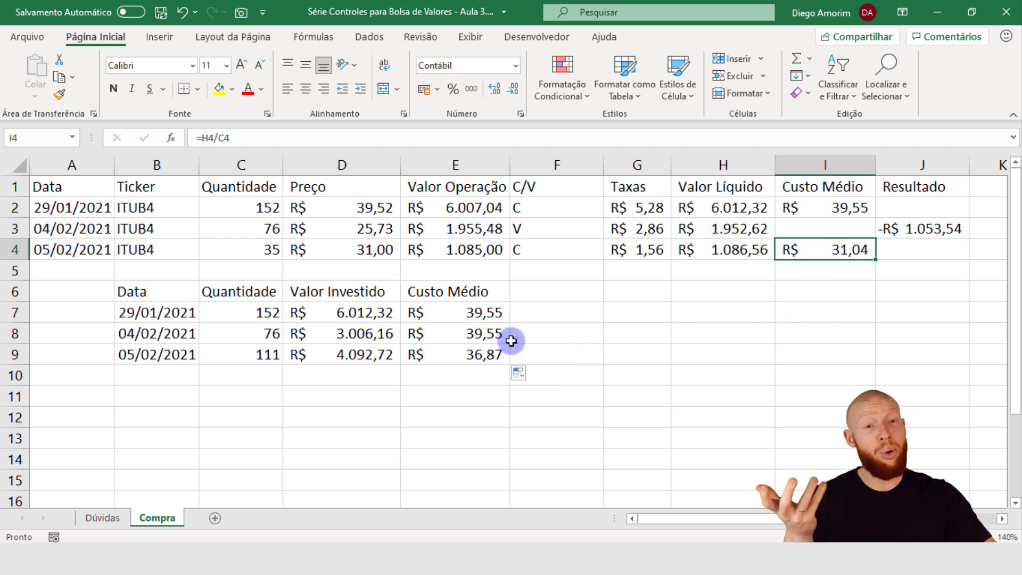
pyautogui.click(268, 332)
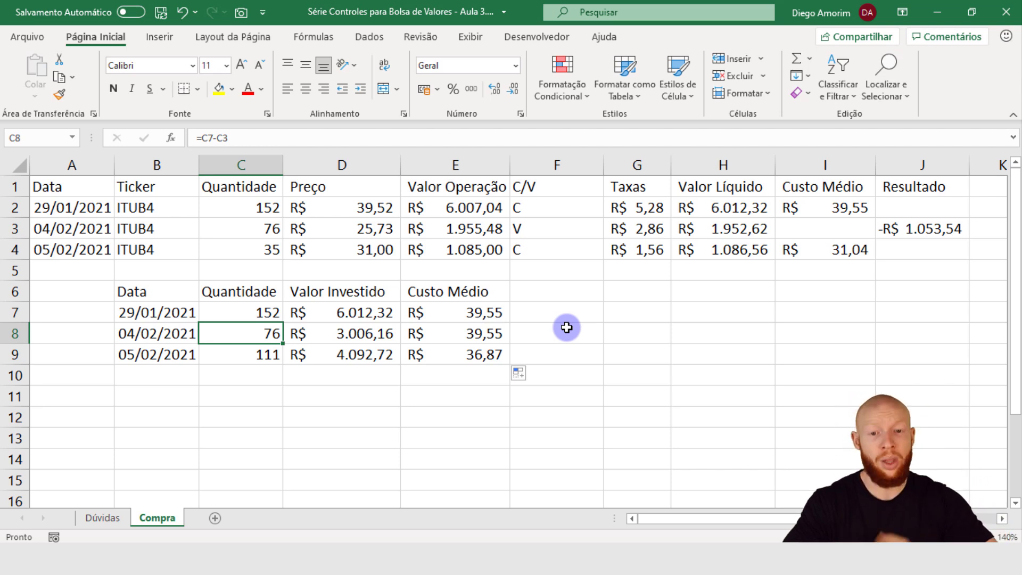
pyautogui.click(371, 337)
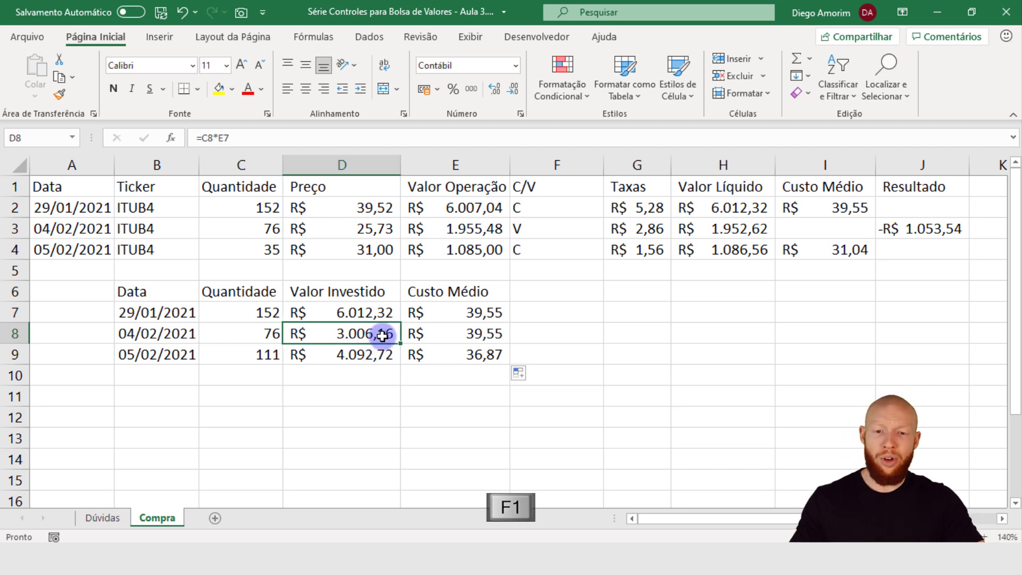
pyautogui.press('F1')
pyautogui.click(1005, 174)
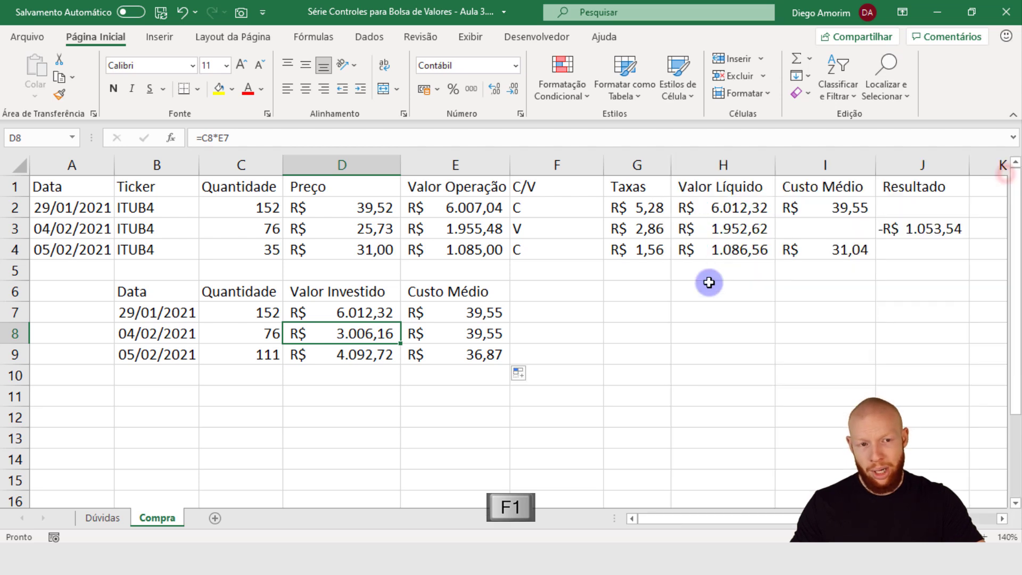
pyautogui.press('F2')
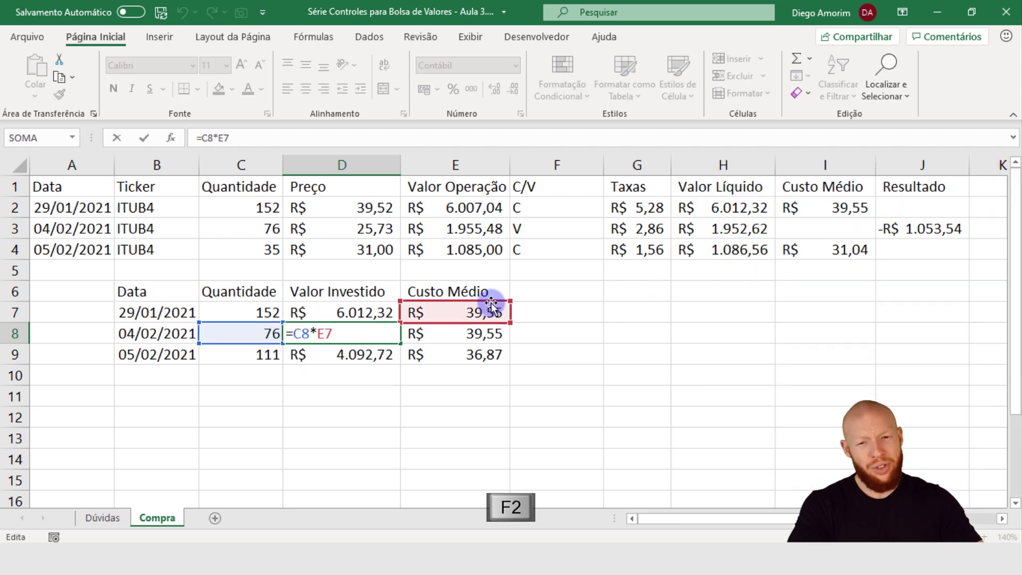
# Step: Inspect the Valor Investido formulas in D9 and D8 and the Quantidade formula in C8
pyautogui.click(354, 355)
pyautogui.press('F2')
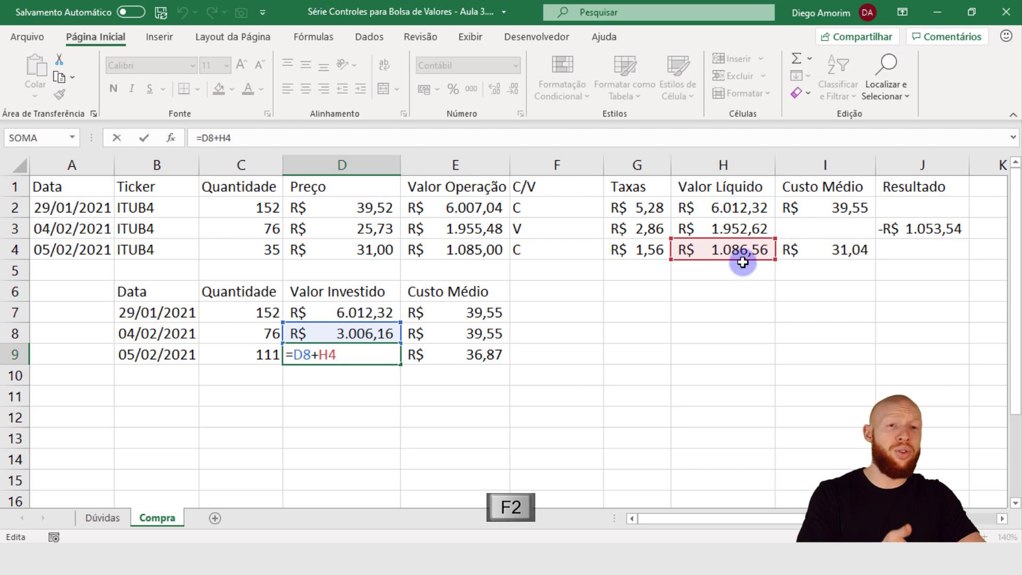
pyautogui.hotkey('ctrl', 'Return')
pyautogui.click(382, 328)
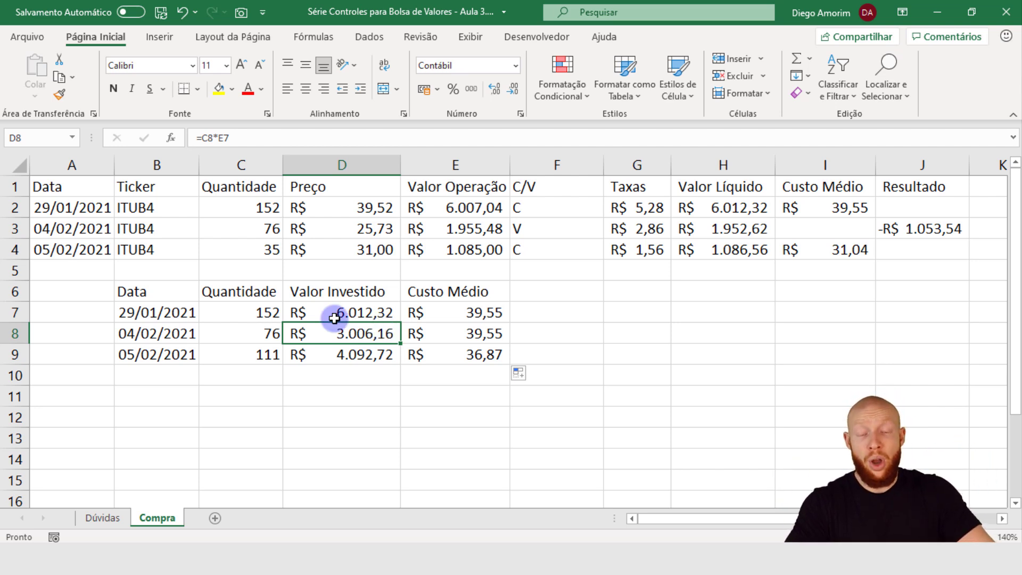
pyautogui.click(263, 332)
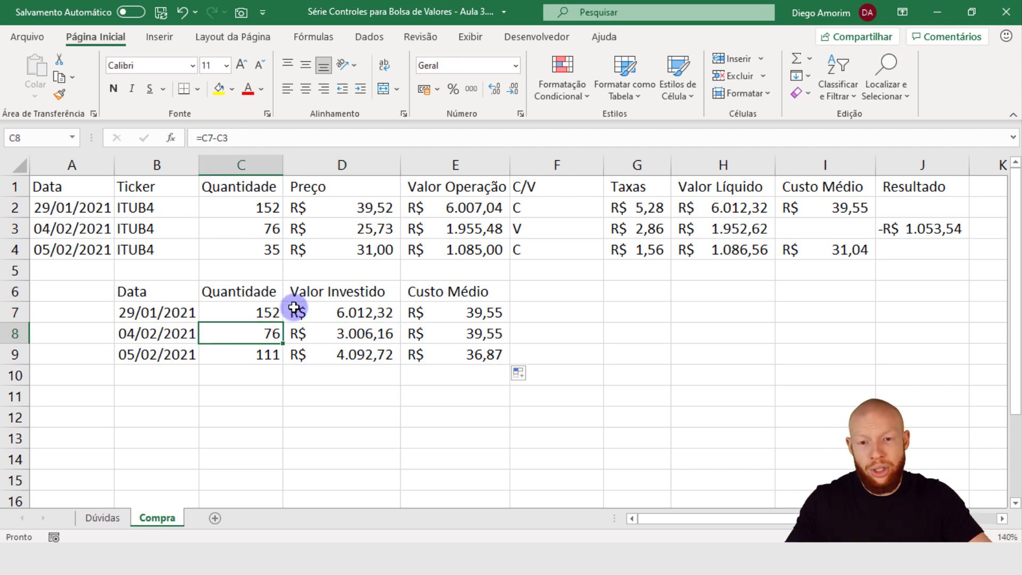
pyautogui.press('F1')
pyautogui.click(1004, 173)
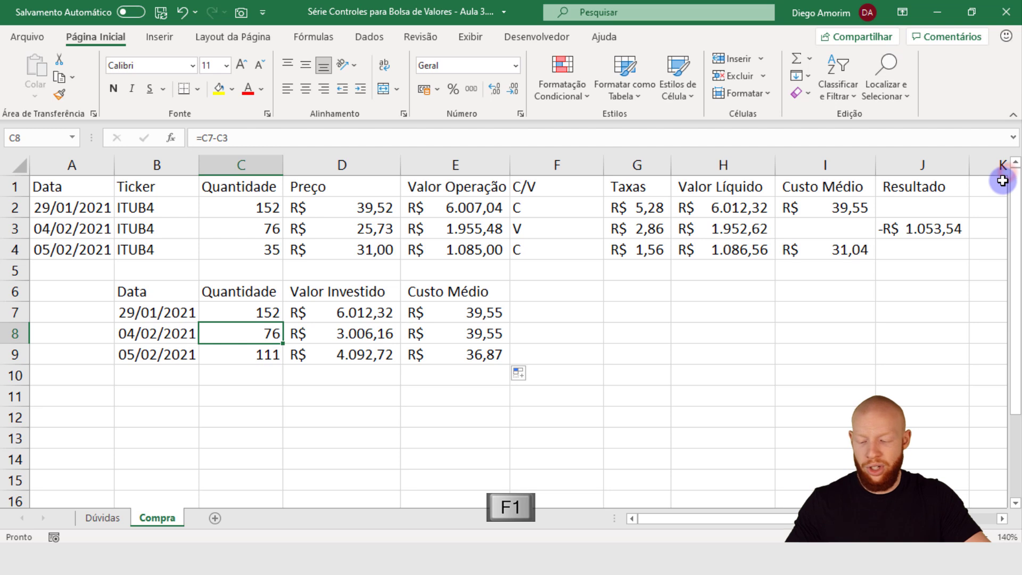
pyautogui.press('F2')
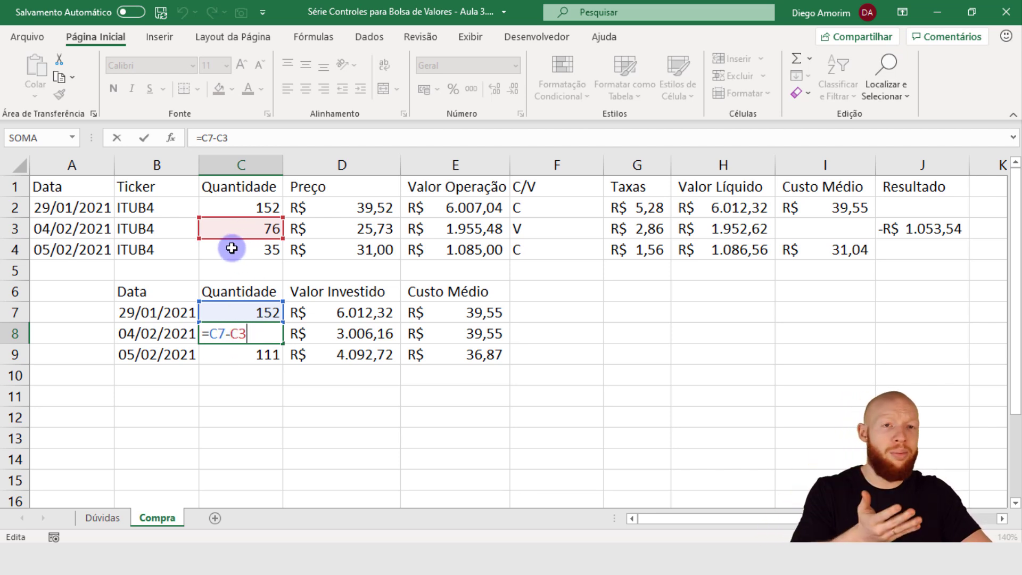
pyautogui.press('Return')
# Step: Recalculate the Valor Investido in D8 with the formula =D7-C3*I2, subtracting the sold shares at their average cost
pyautogui.press('Up')
pyautogui.press('Right')
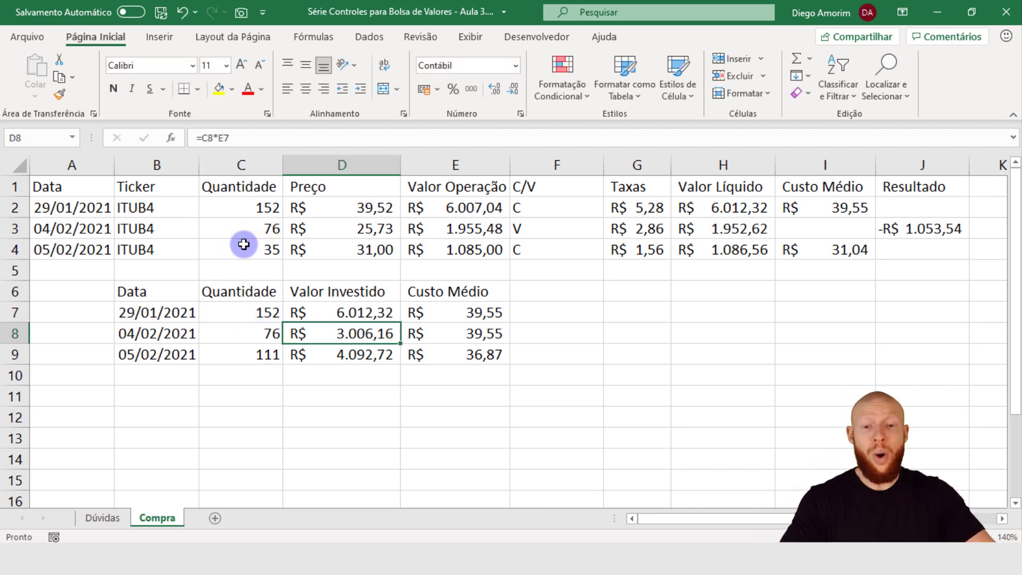
pyautogui.write('=')
pyautogui.click(376, 318)
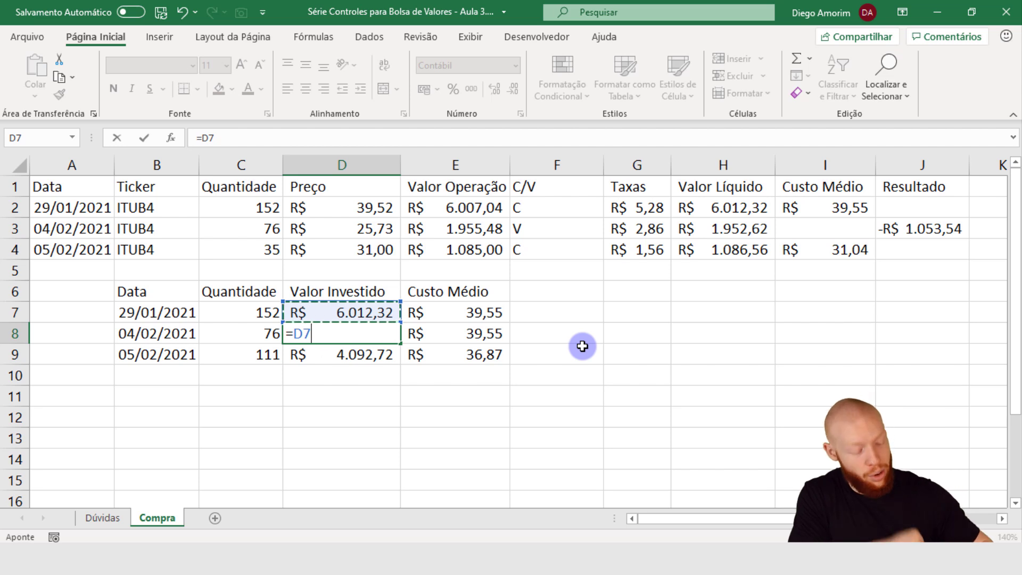
pyautogui.write('-')
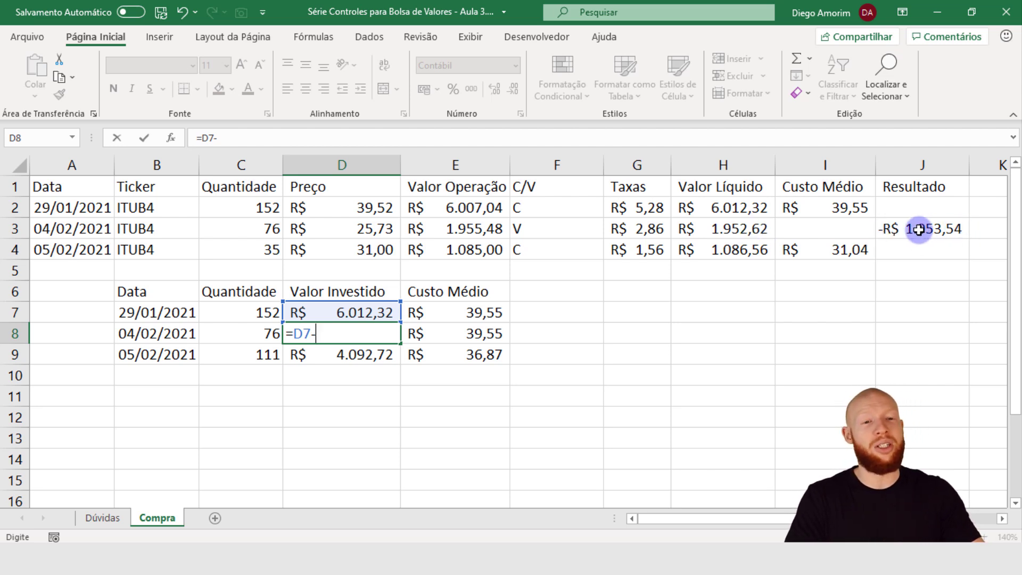
pyautogui.click(259, 223)
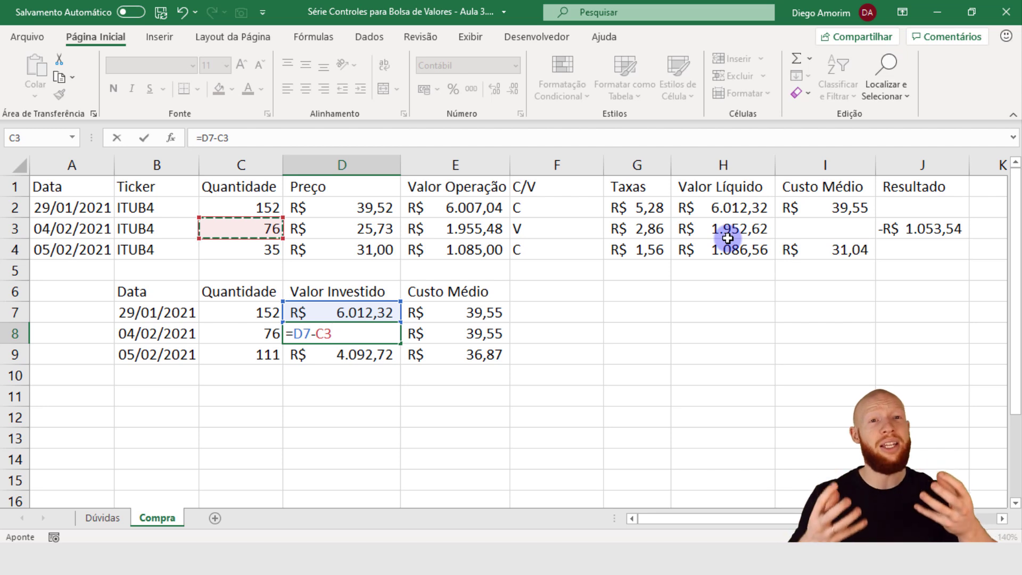
pyautogui.write('*')
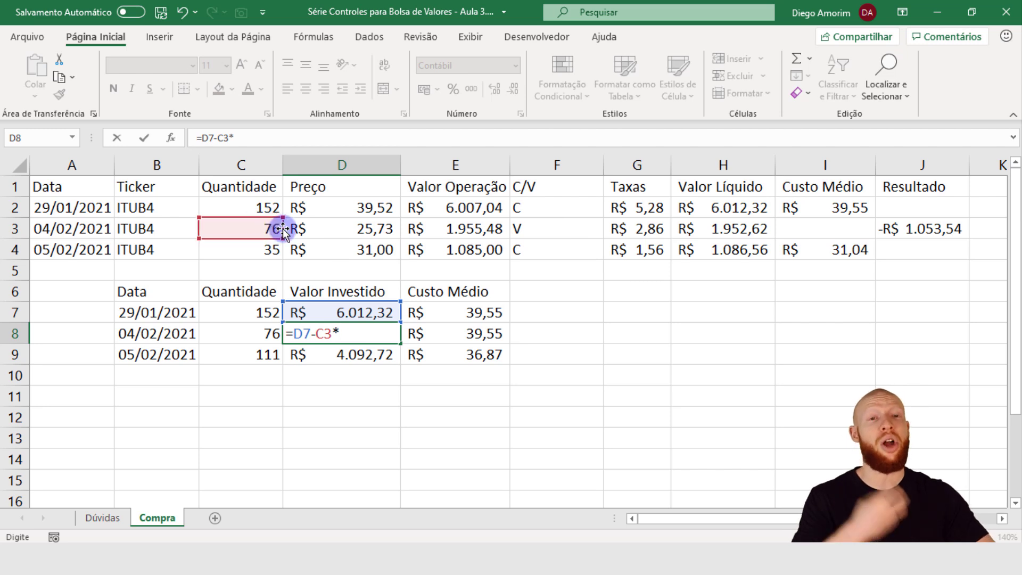
pyautogui.click(836, 208)
pyautogui.click(351, 335)
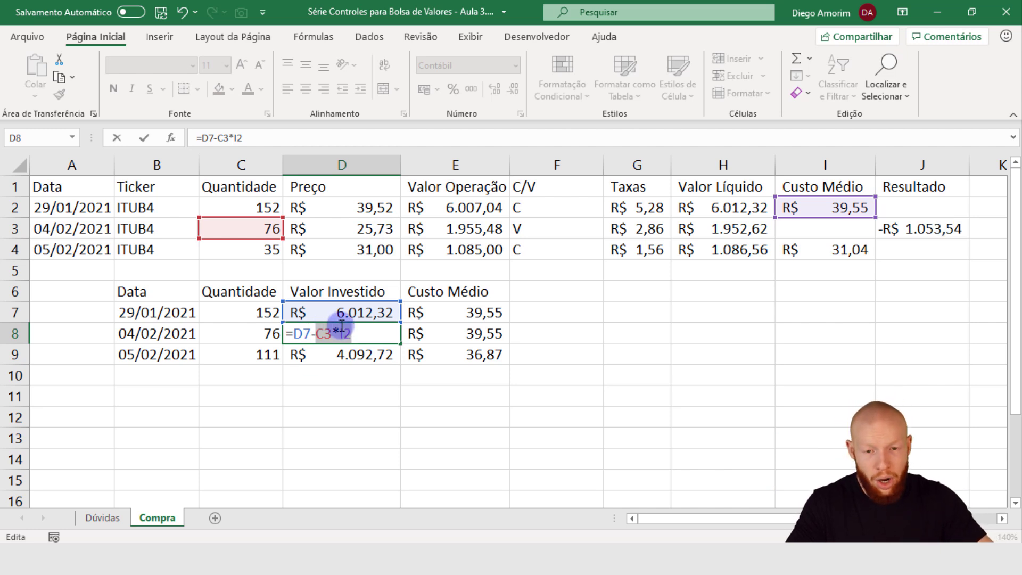
pyautogui.press('Return')
pyautogui.click(365, 334)
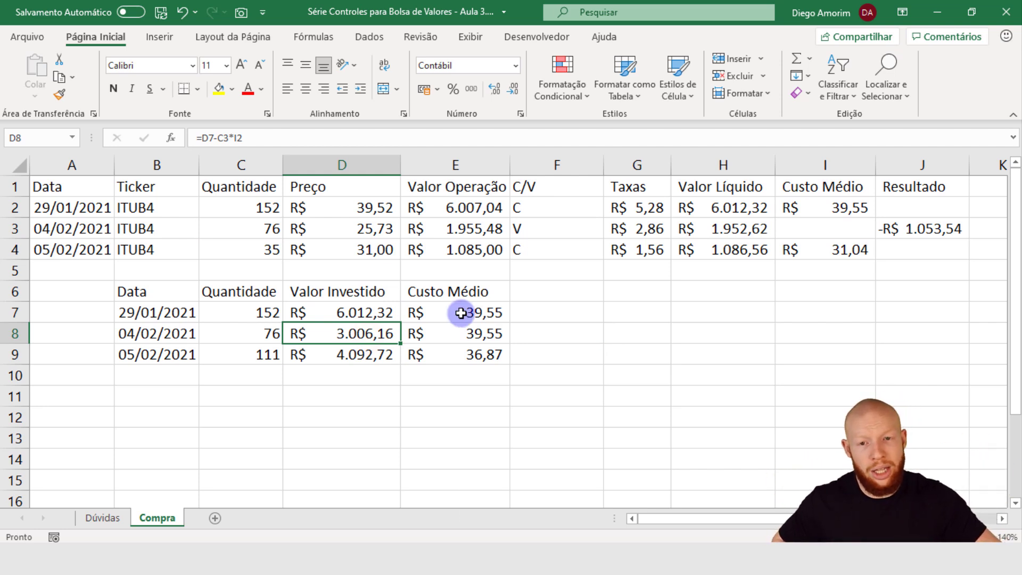
# Step: Undo the D8 formula change to inspect the previous version, and redo it to review the cells referenced by =D7-C3*I2
pyautogui.hotkey('ctrl', 'z')
pyautogui.press('F2')
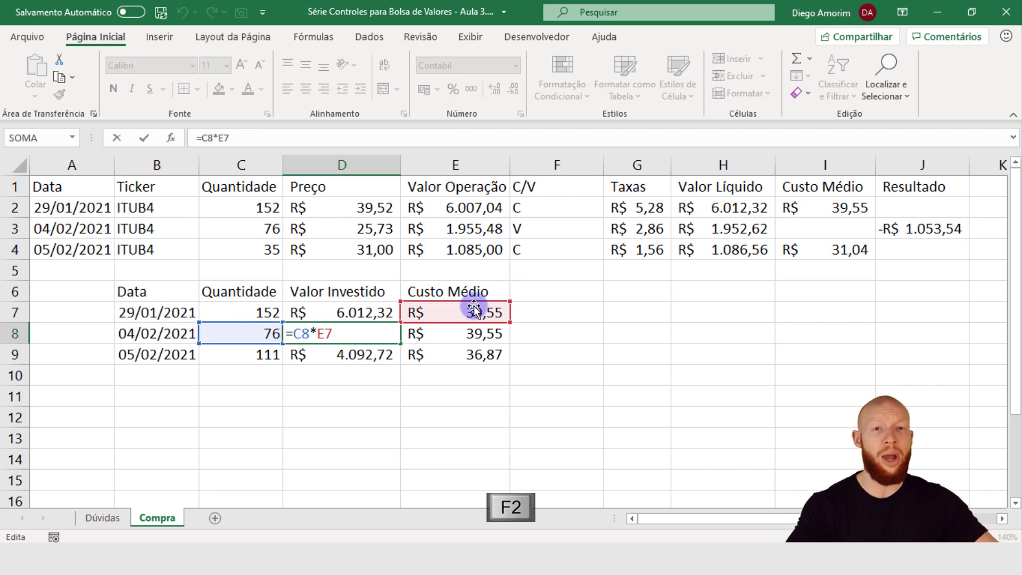
pyautogui.press('Escape')
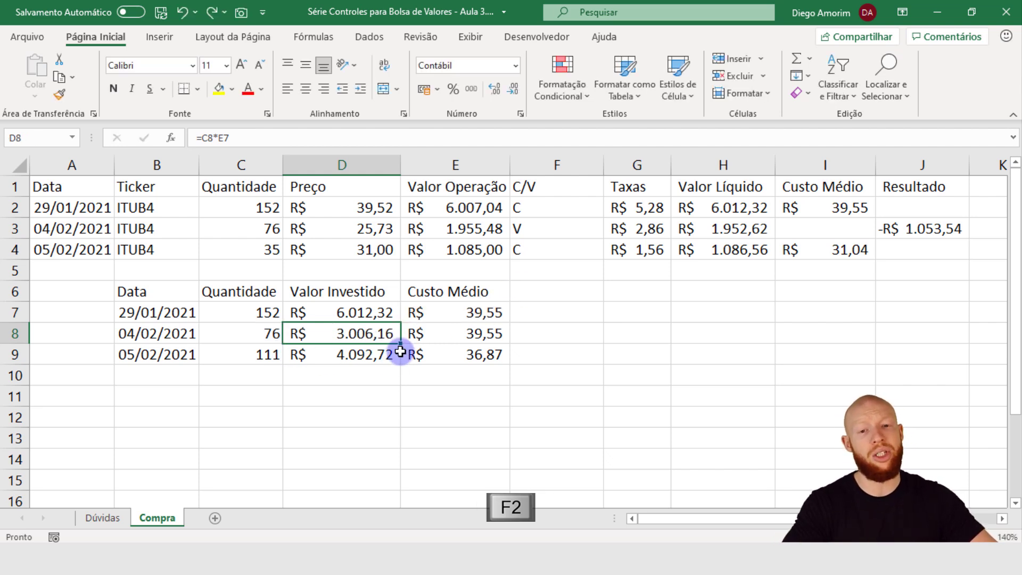
pyautogui.click(212, 12)
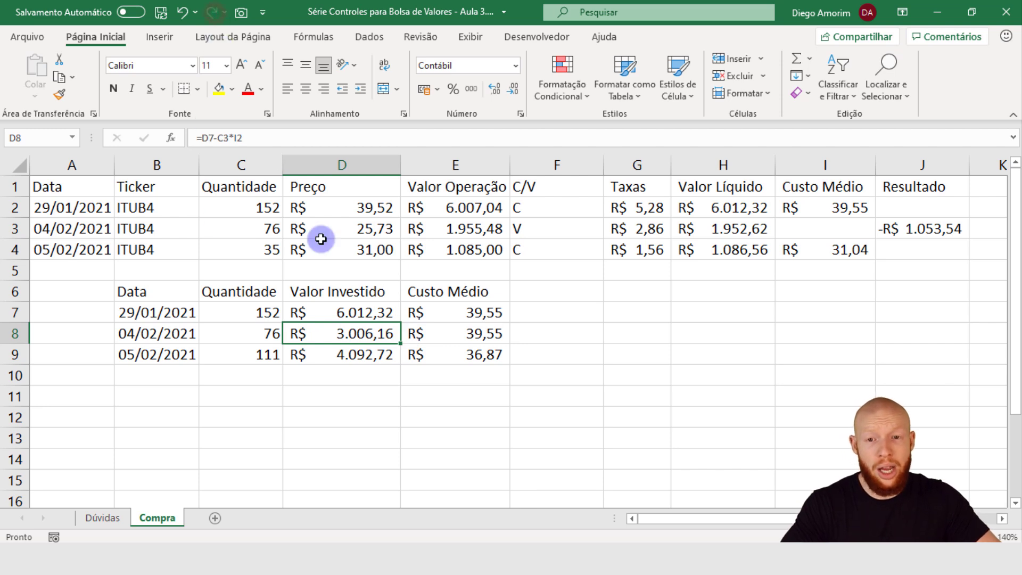
pyautogui.press('F2')
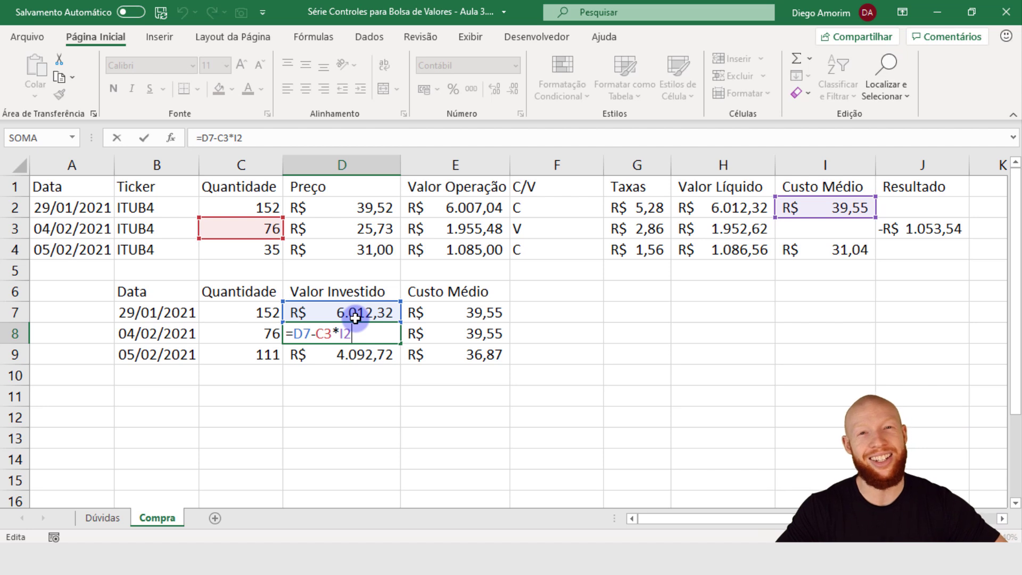
pyautogui.press('Return')
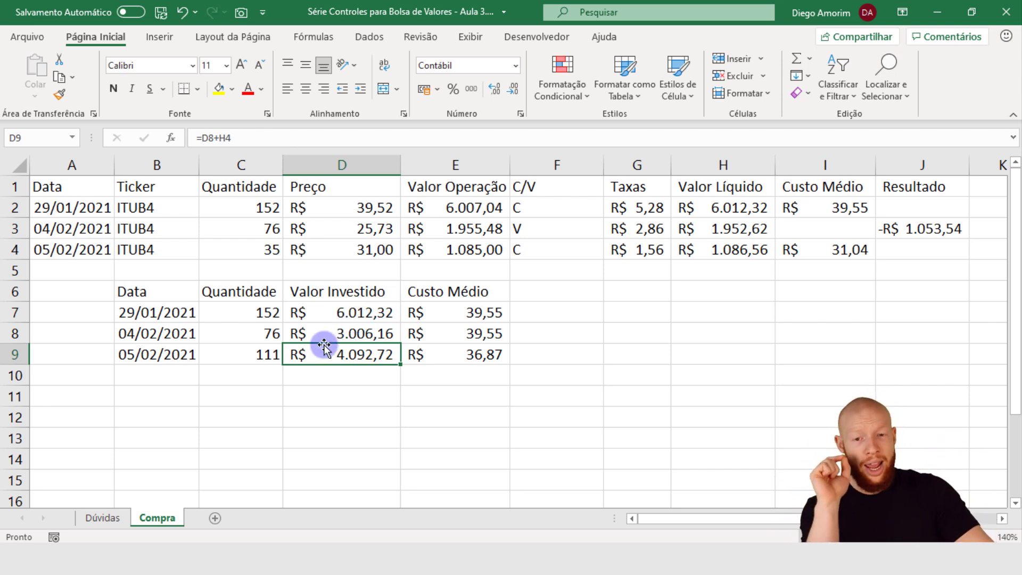
# Step: Inspect the cells referenced by the Quantidade, Valor Investido and Custo Médio formulas in row 9
pyautogui.click(268, 352)
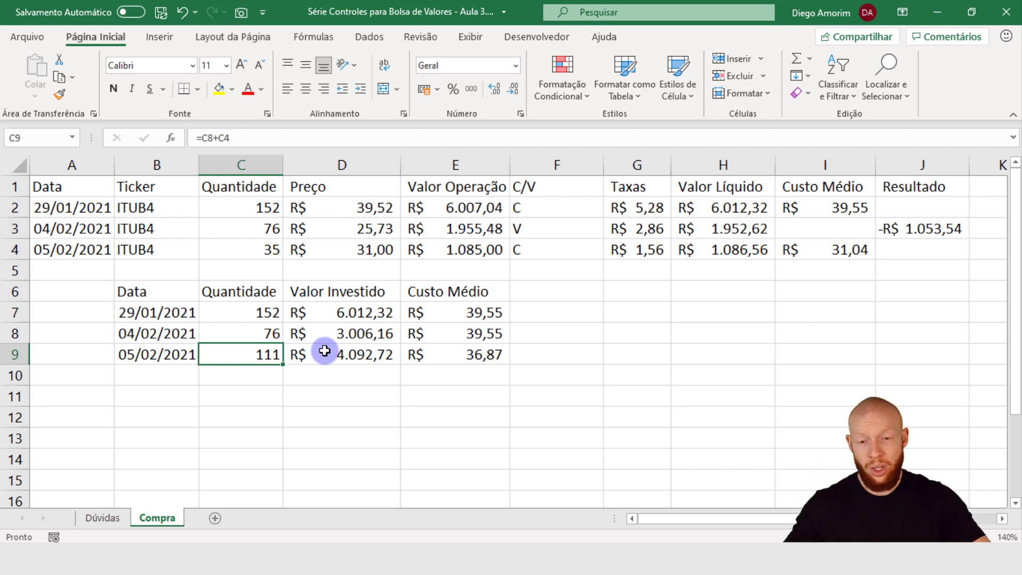
pyautogui.press('F2')
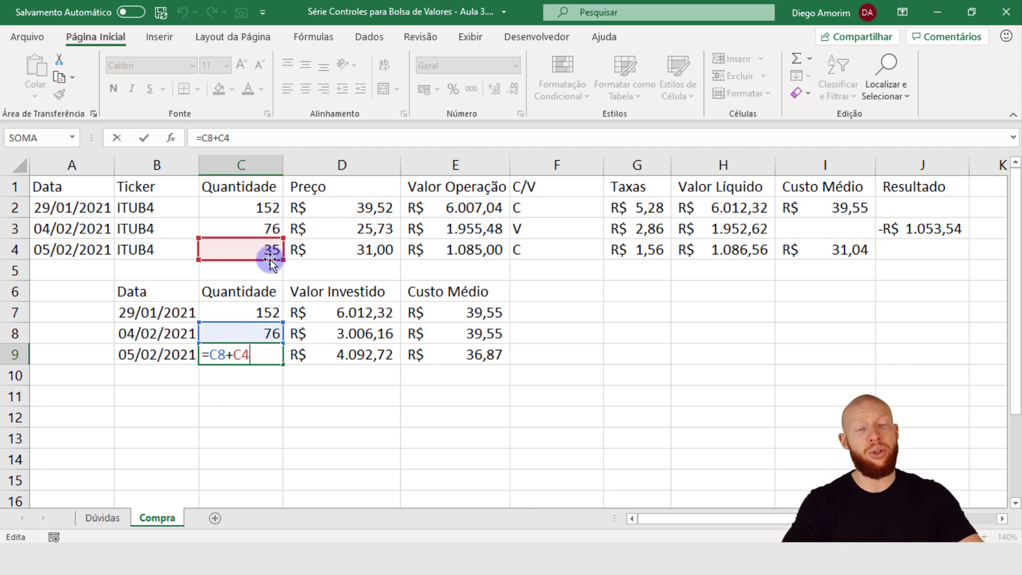
pyautogui.press('Return')
pyautogui.press('Up')
pyautogui.press('Right')
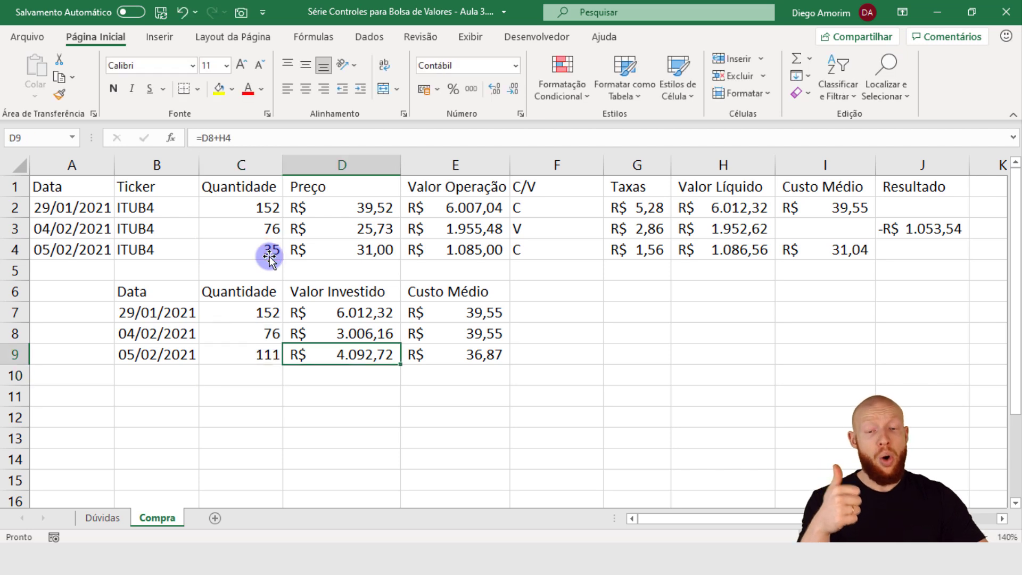
pyautogui.click(254, 355)
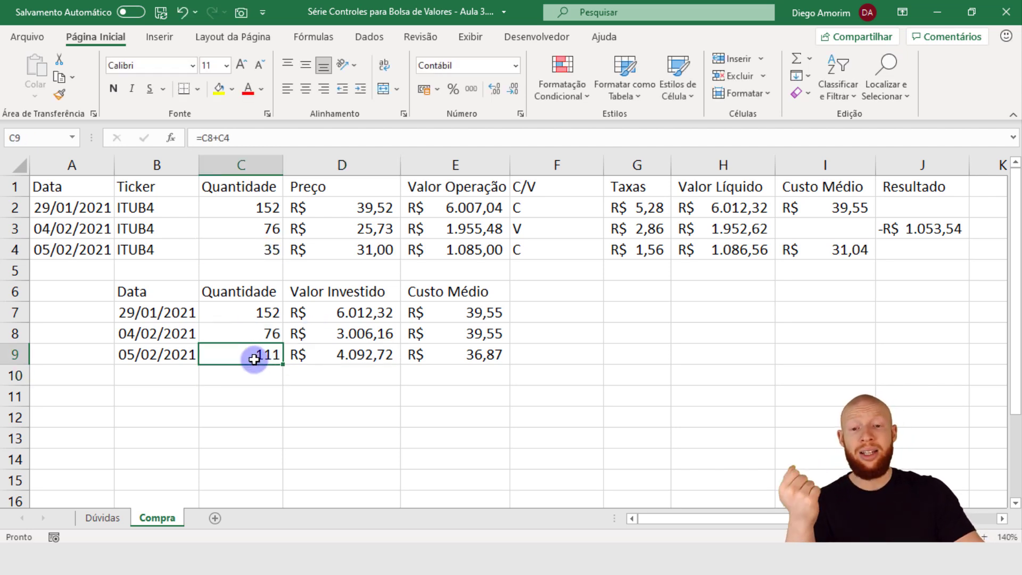
pyautogui.click(313, 350)
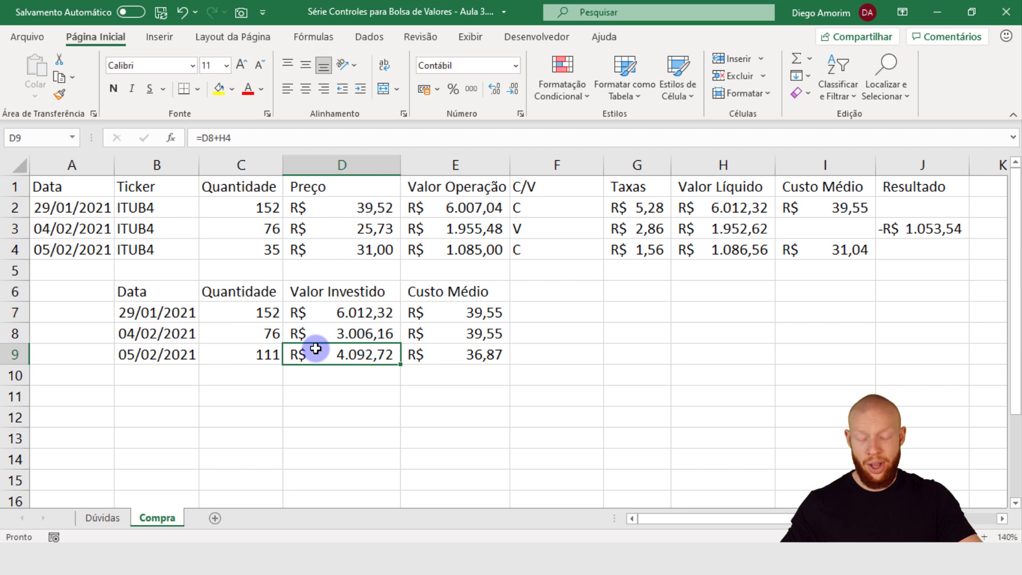
pyautogui.press('F2')
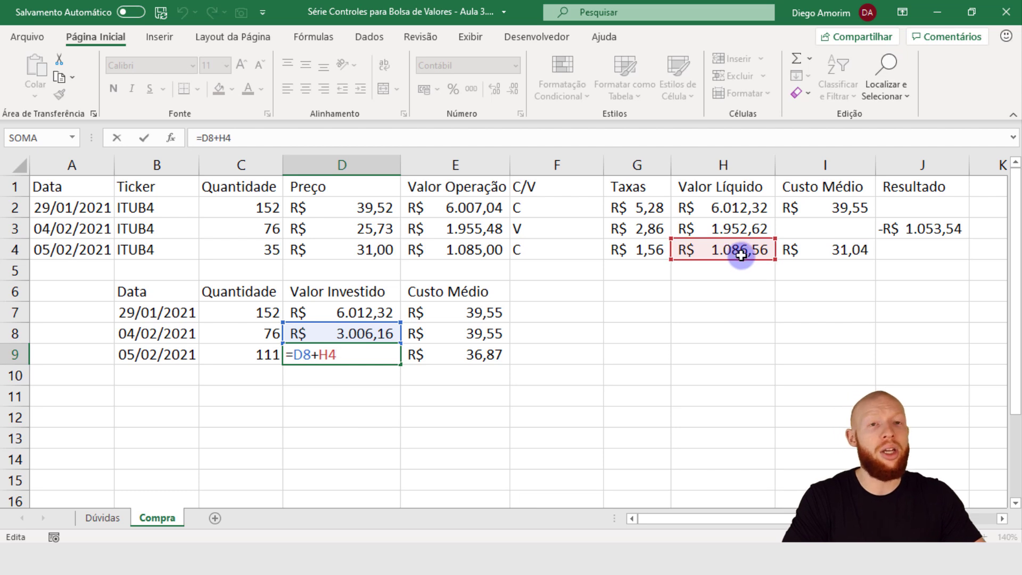
pyautogui.press('Tab')
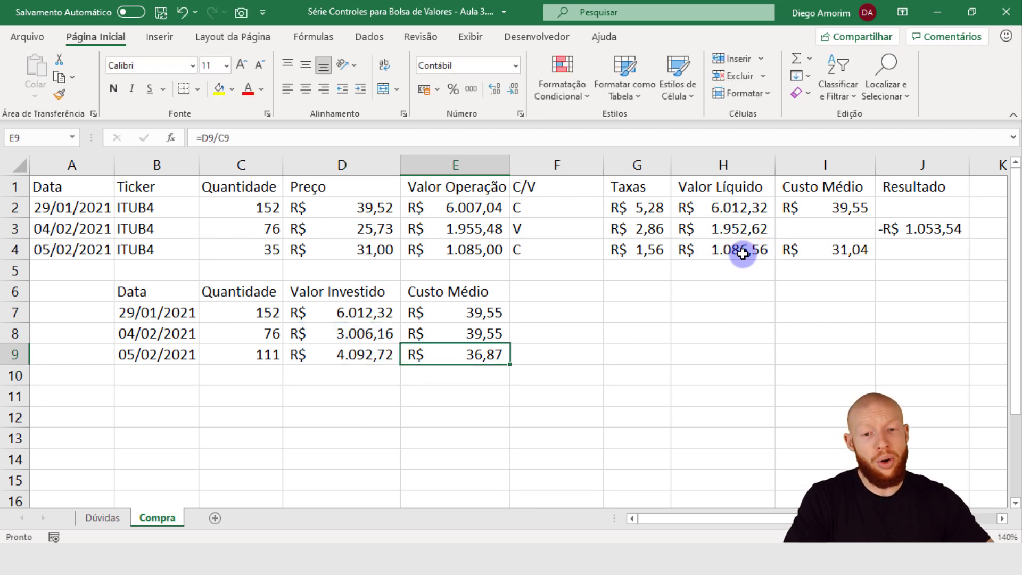
pyautogui.press('F2')
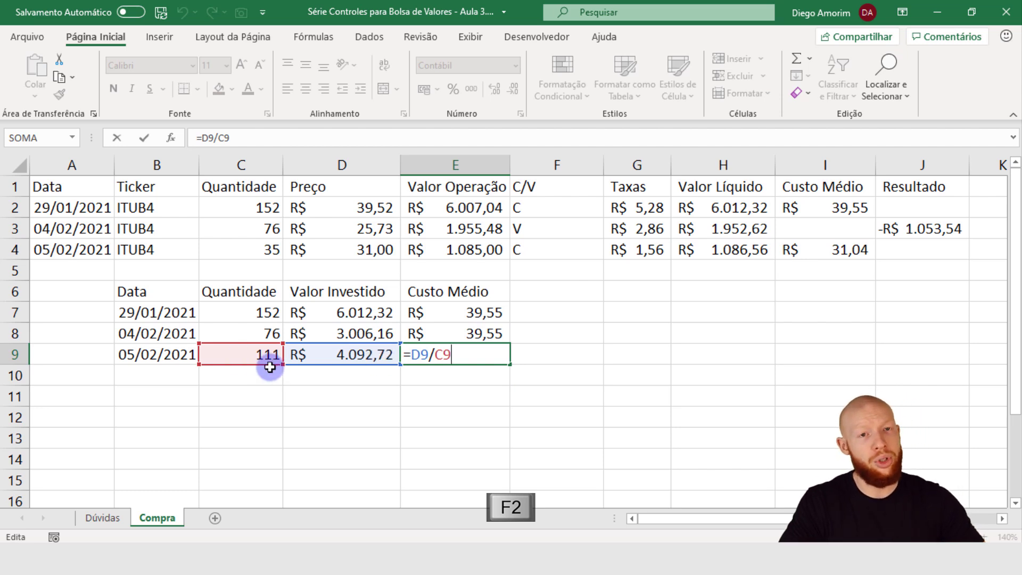
pyautogui.press('Return')
pyautogui.press('Up')
pyautogui.press('Left')
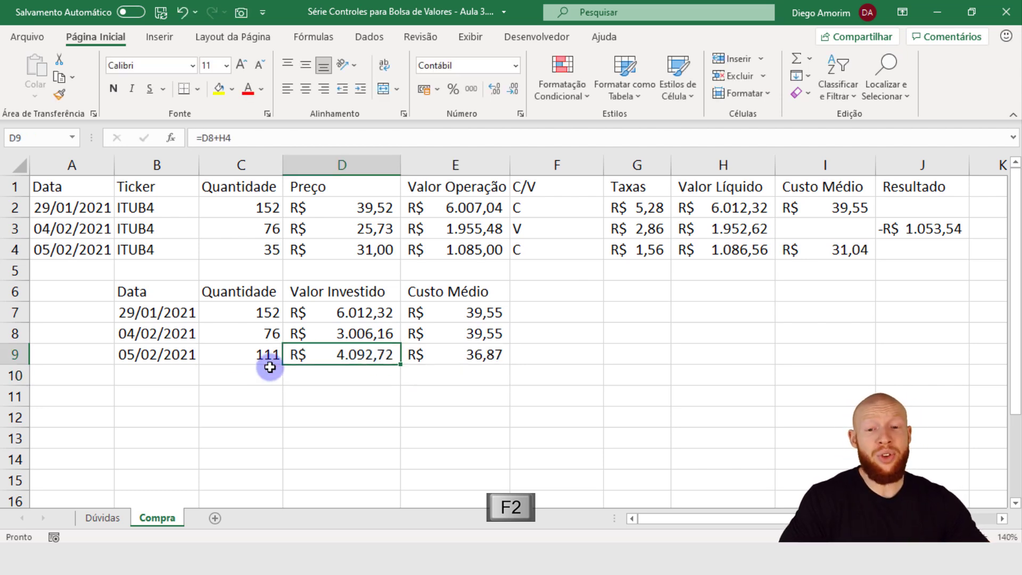
# Step: Inspect the Quantidade formula in C8 and the C3*I2 part of the Valor Investido formula in D8
pyautogui.press('Left')
pyautogui.press('Up')
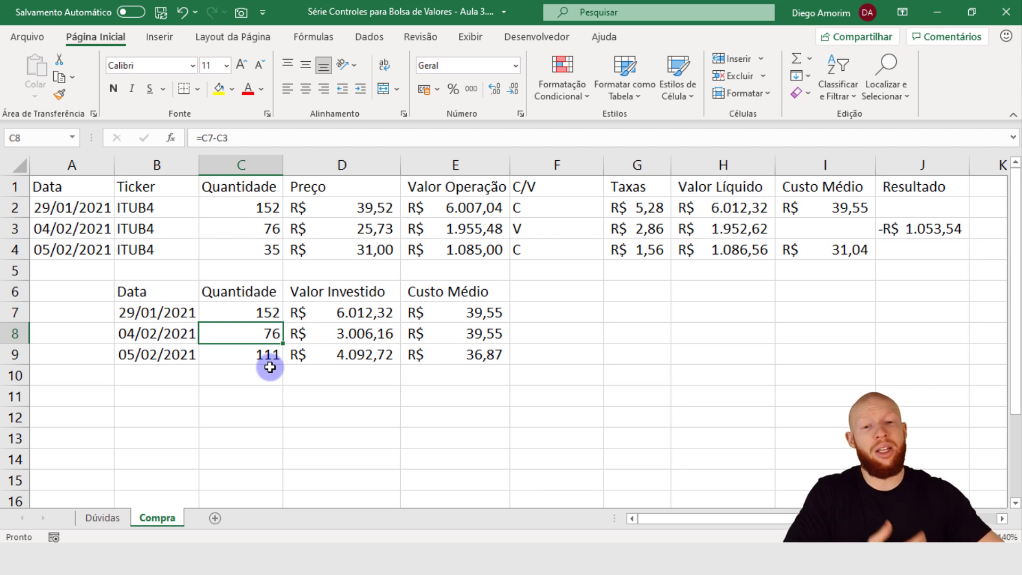
pyautogui.press('Down')
pyautogui.press('Right')
pyautogui.press('Left')
pyautogui.press('Up')
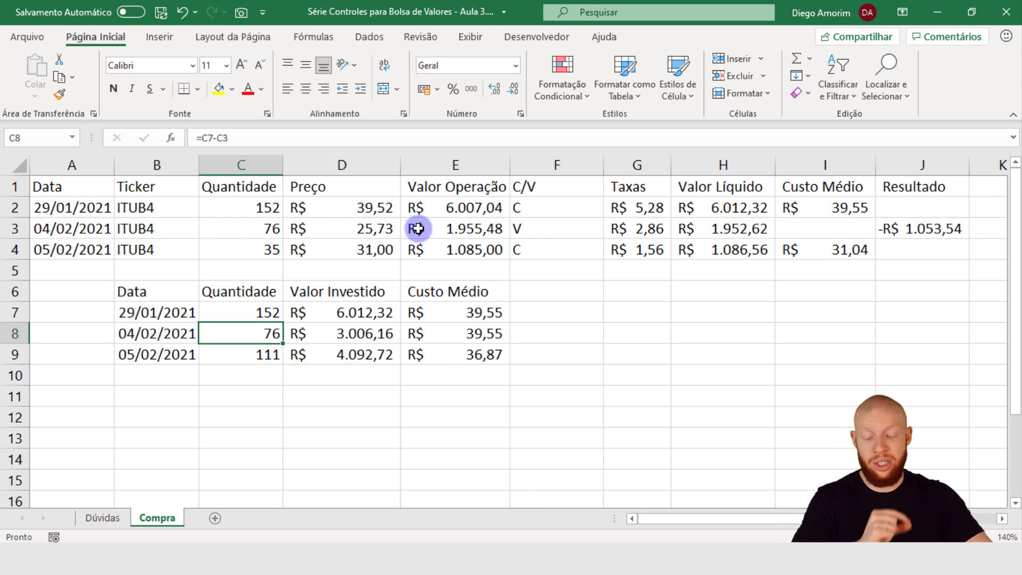
pyautogui.press('F2')
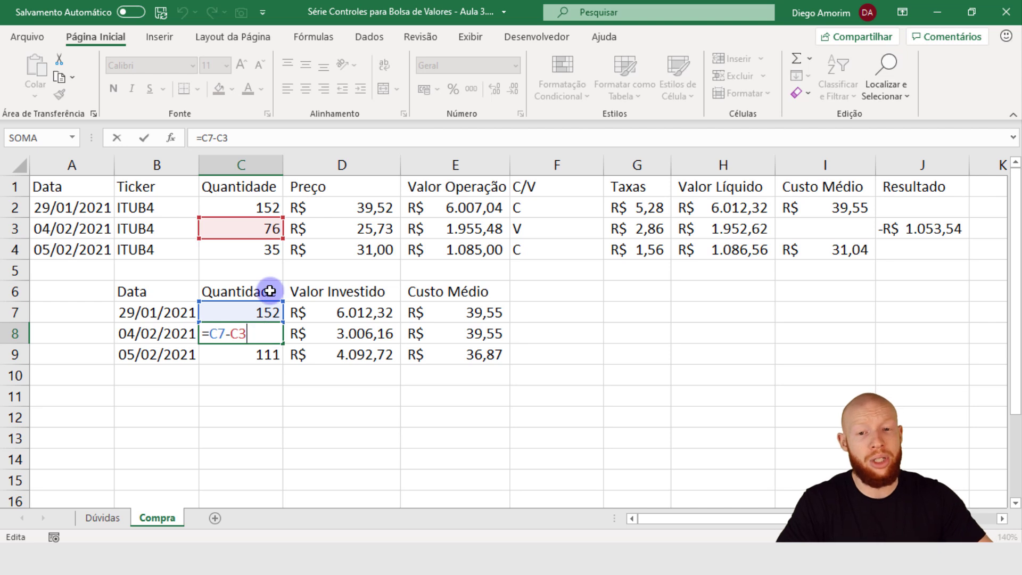
pyautogui.press('Return')
pyautogui.press('Up')
pyautogui.press('Right')
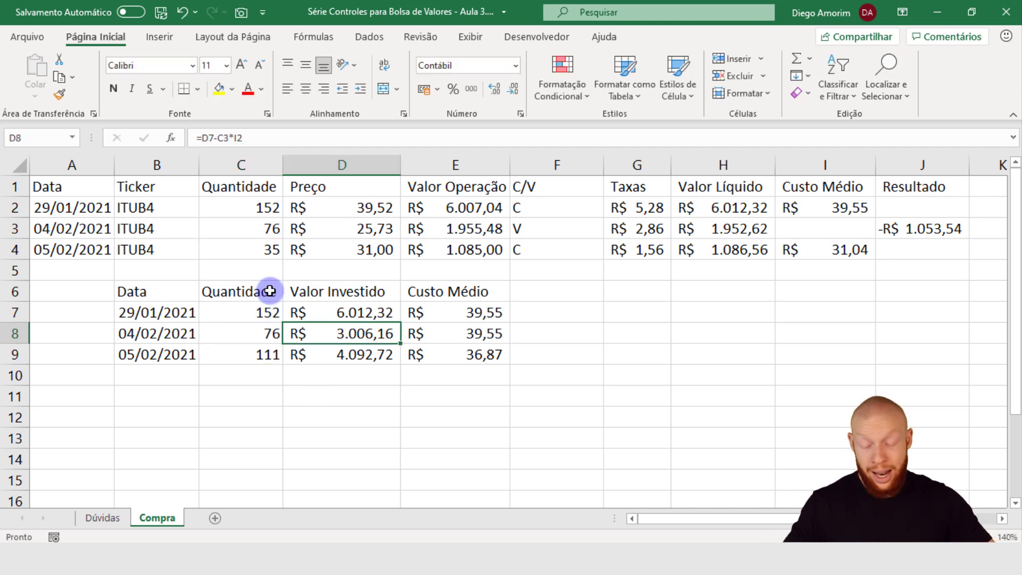
pyautogui.press('F2')
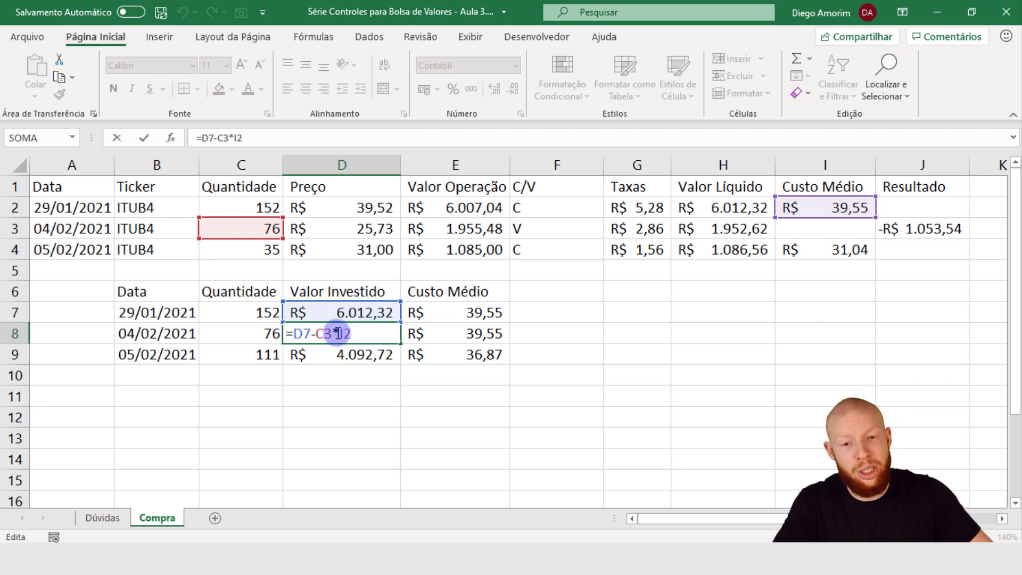
pyautogui.moveTo(315, 333); pyautogui.dragTo(431, 336)
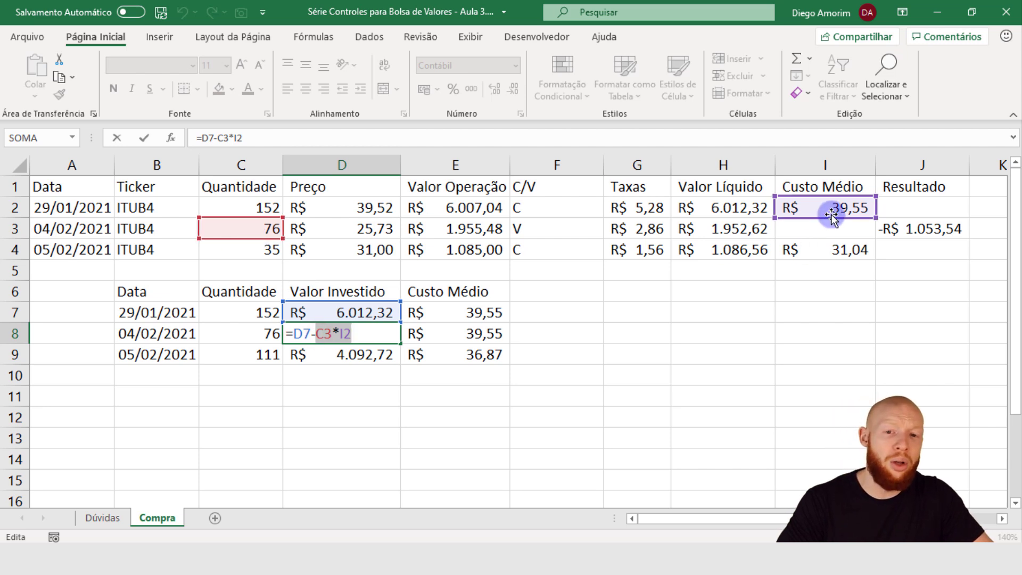
pyautogui.press('Return')
# Step: Calculate the cost of the sold shares separately in G8 with the formula =C3*I2
pyautogui.click(629, 330)
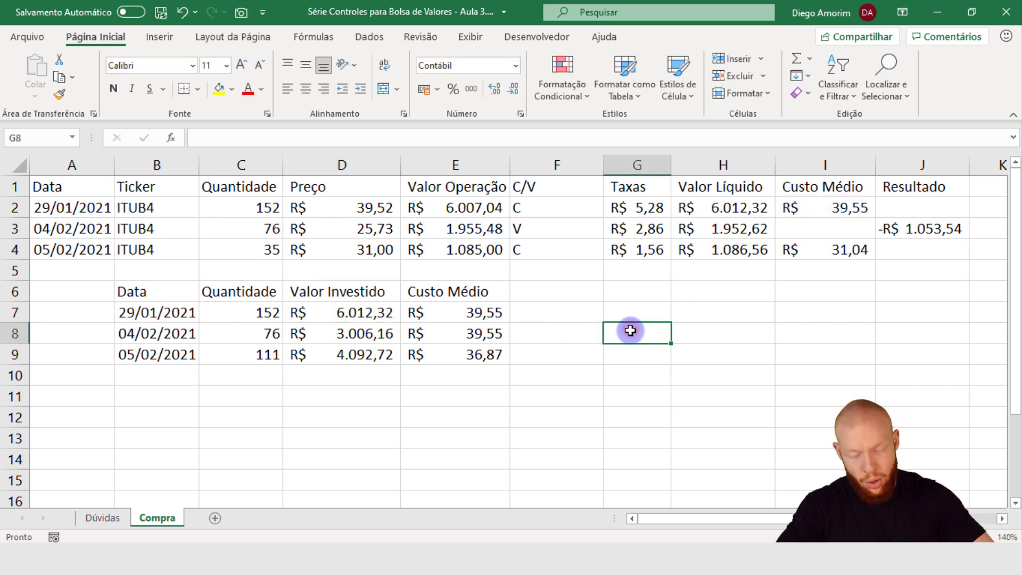
pyautogui.write('=')
pyautogui.click(274, 229)
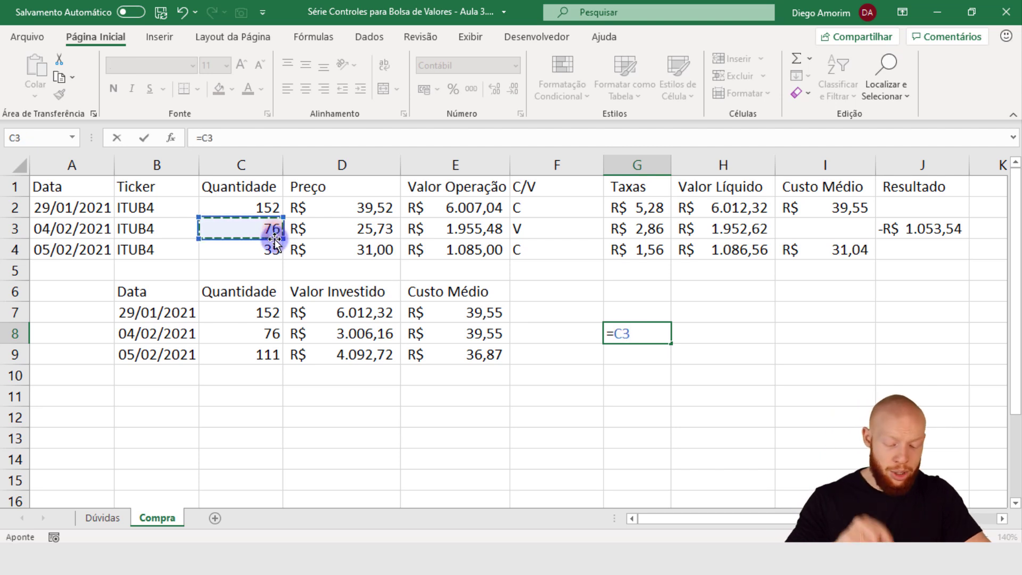
pyautogui.write('*')
pyautogui.click(829, 206)
pyautogui.press('Return')
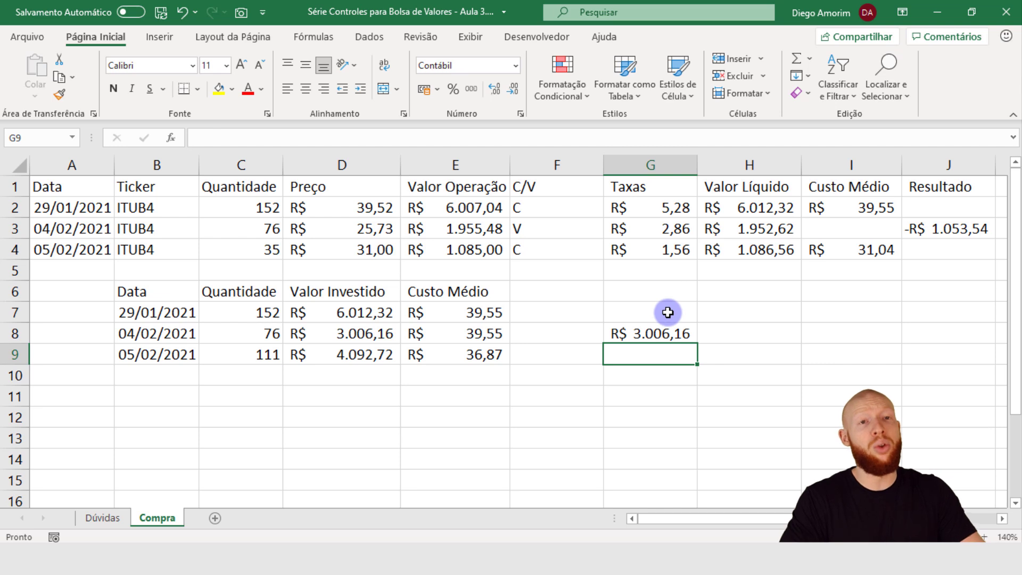
# Step: Review the sale row and move the sold shares' cost calculation from G8 to H8
pyautogui.click(657, 337)
pyautogui.moveTo(270, 232); pyautogui.dragTo(739, 228)
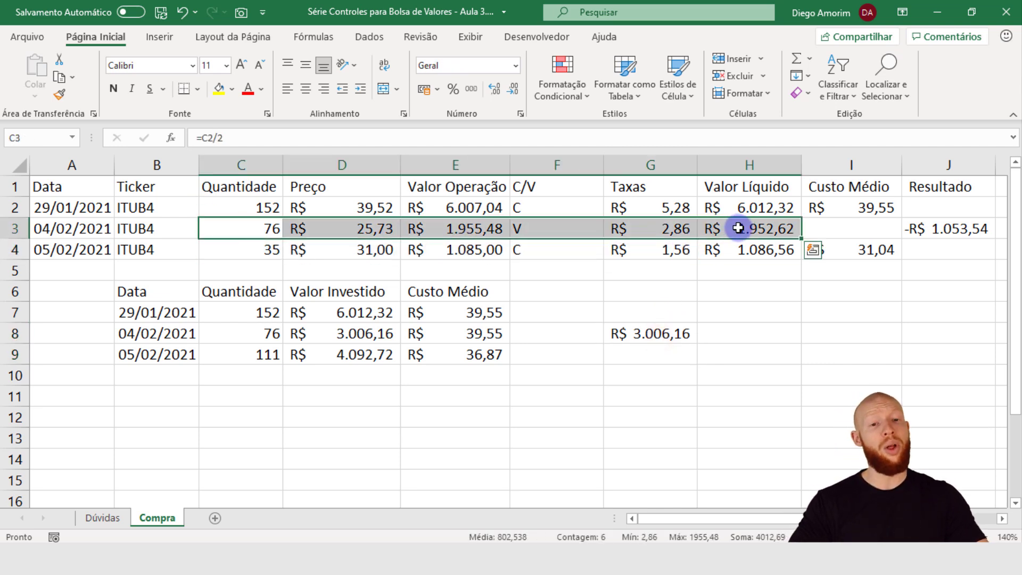
pyautogui.click(256, 231)
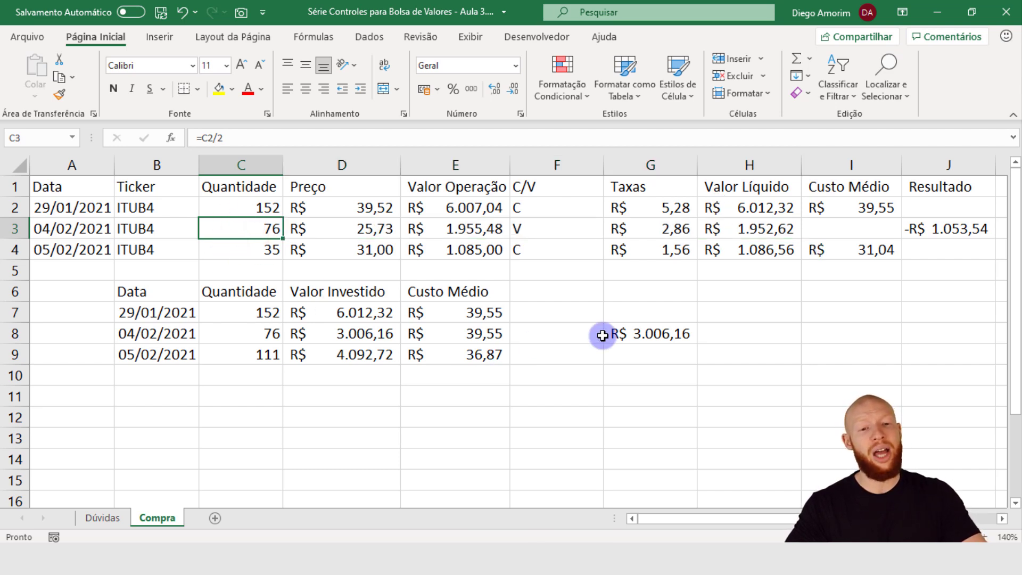
pyautogui.click(671, 334)
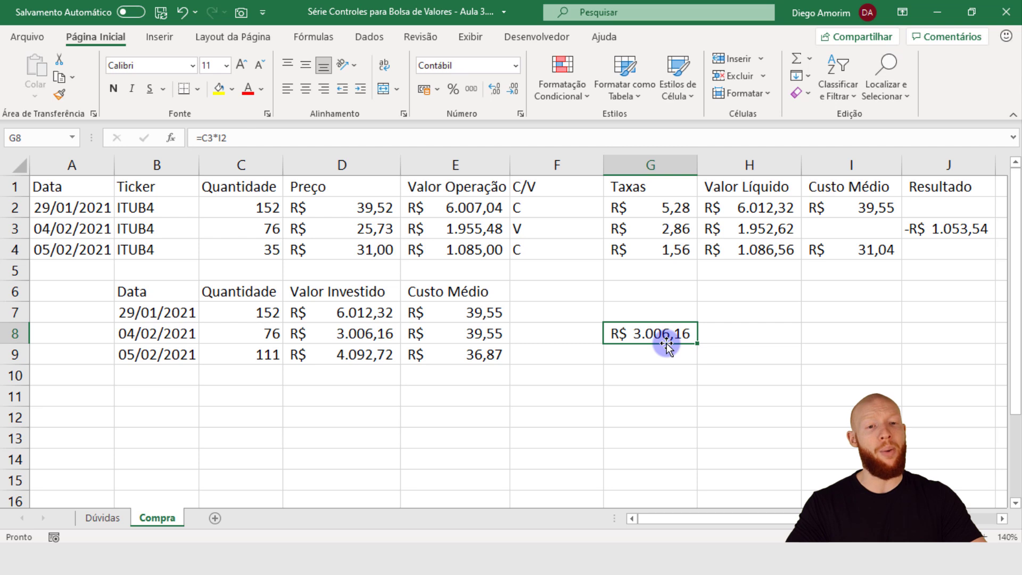
pyautogui.hotkey('ctrl', 'x')
pyautogui.click(725, 339)
pyautogui.hotkey('ctrl', 'v')
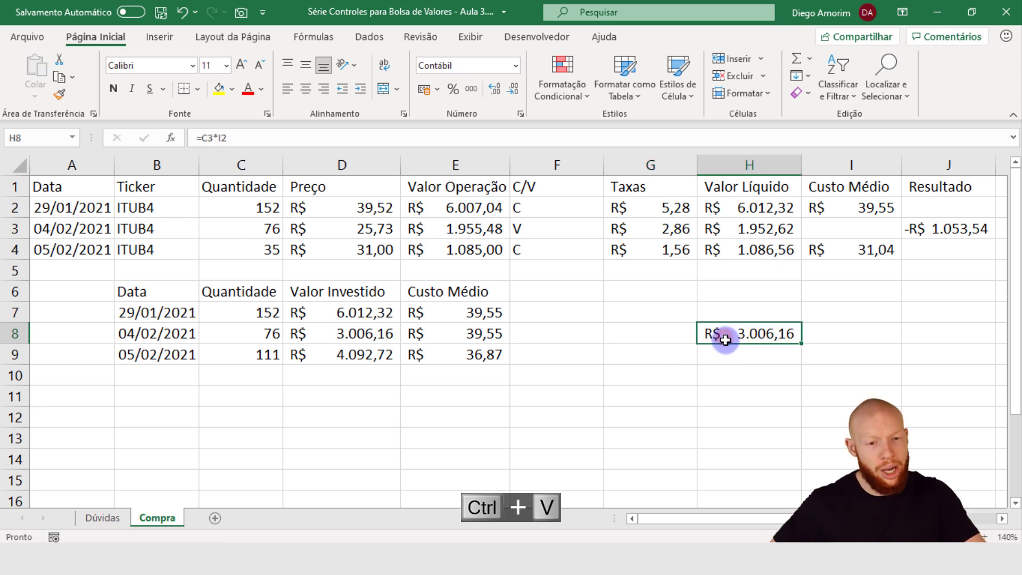
# Step: Label the moved calculation "Valor Principal" in H7 and "Valor Investido" in H6
pyautogui.click(748, 312)
pyautogui.write('Valor P')
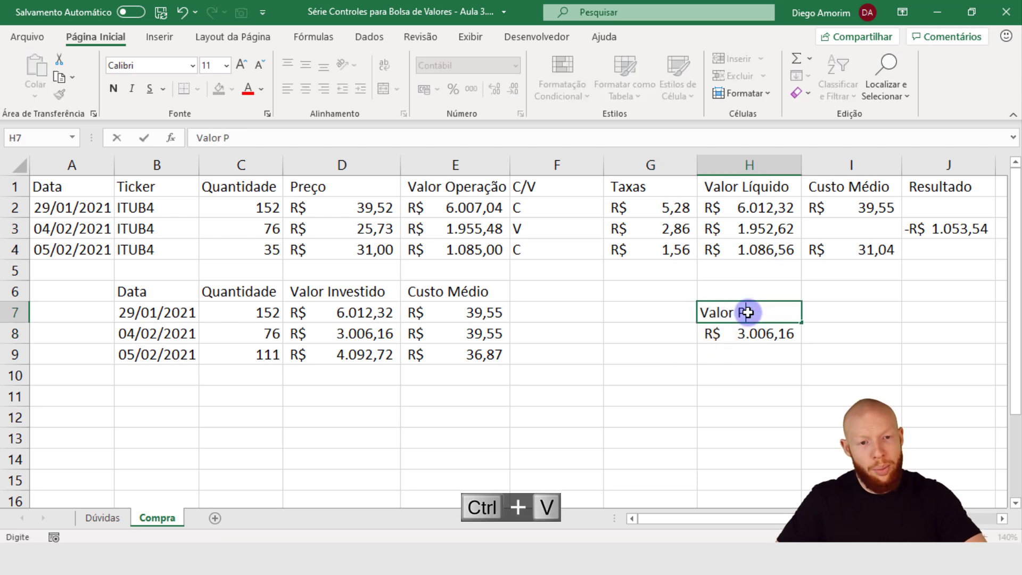
pyautogui.write('rincipal')
pyautogui.press('Tab')
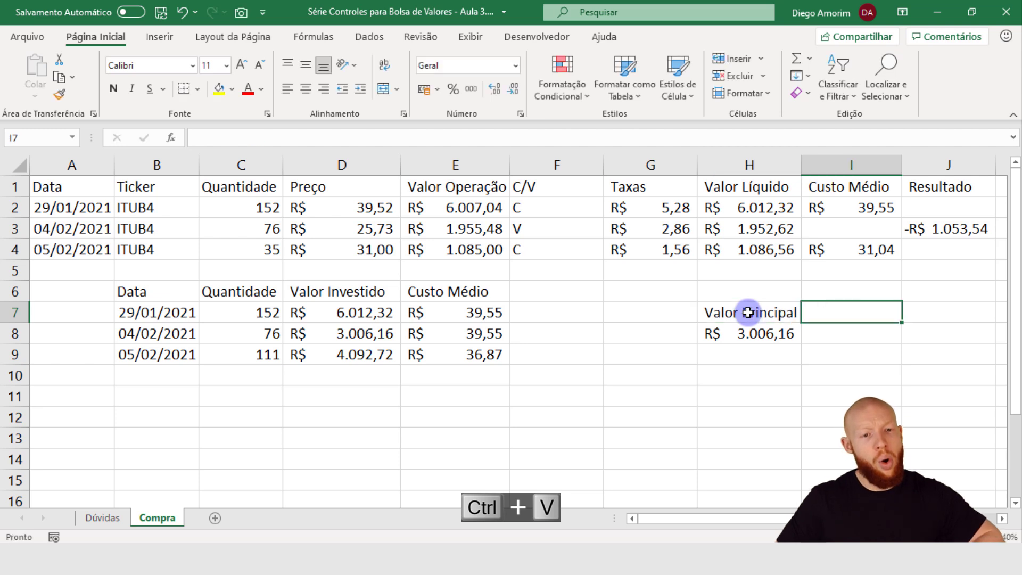
pyautogui.press('Left')
pyautogui.press('Up')
pyautogui.write('Va')
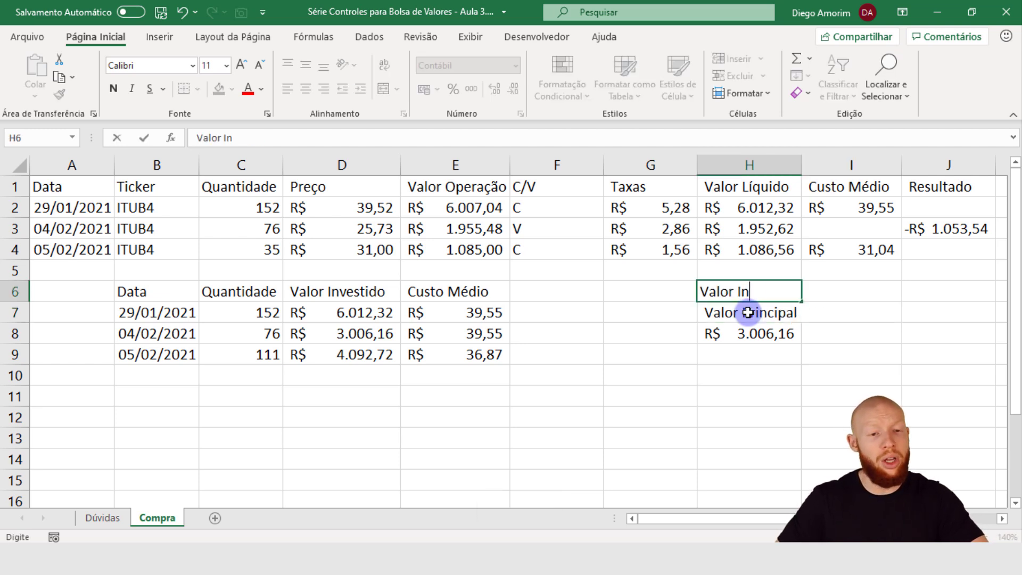
pyautogui.write('lor Investido')
pyautogui.press('Return')
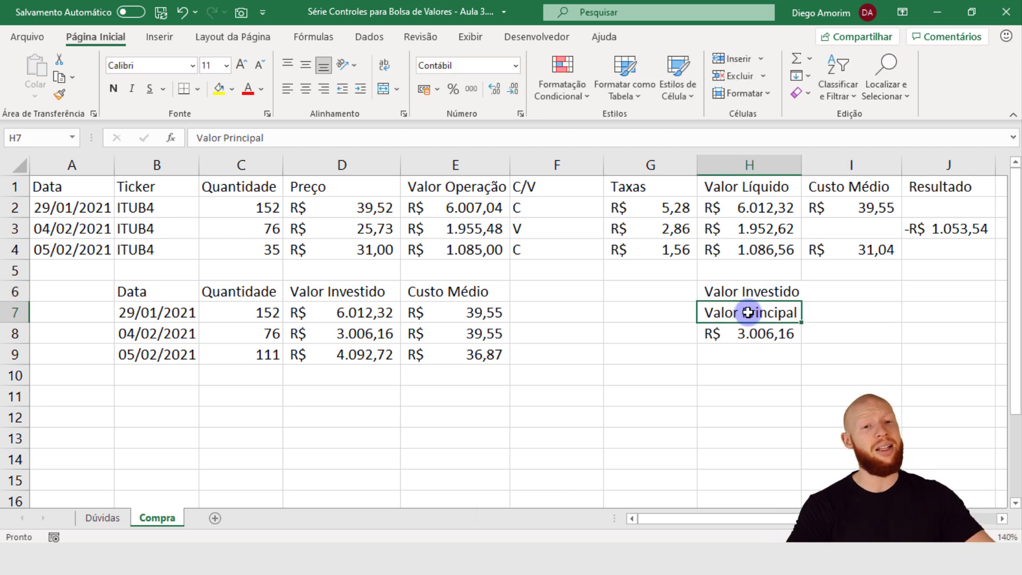
# Step: Add the header "Valor de Venda" in G7 and fit column G's width to its content
pyautogui.click(632, 317)
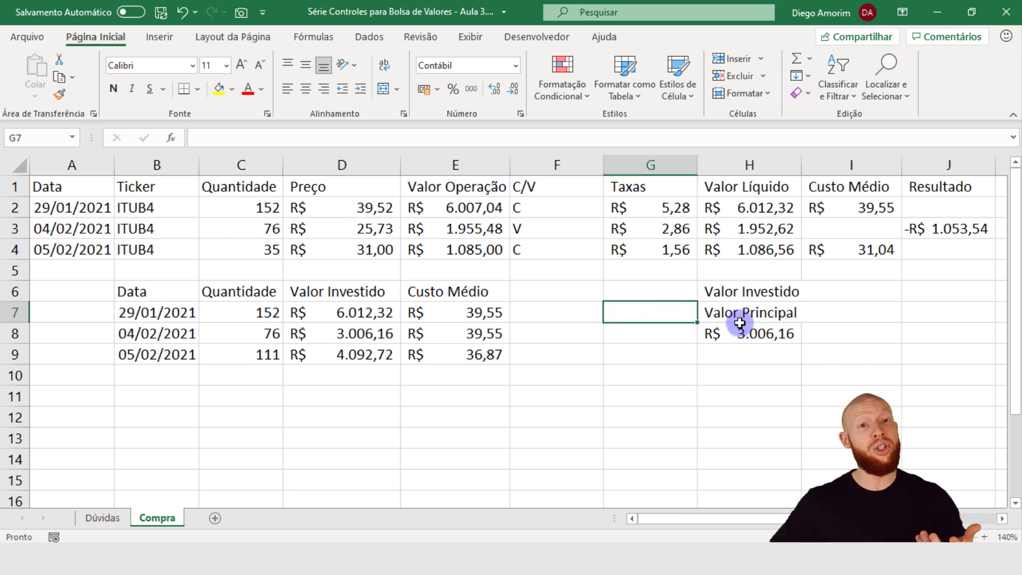
pyautogui.write('Valor de Venda')
pyautogui.press('Return')
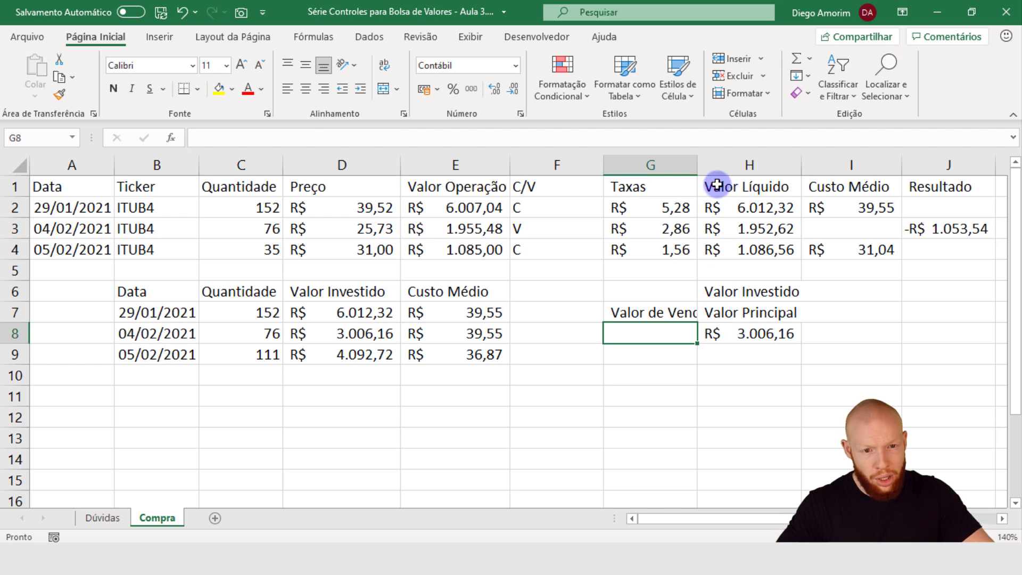
pyautogui.doubleClick(699, 169)
pyautogui.click(1001, 518)
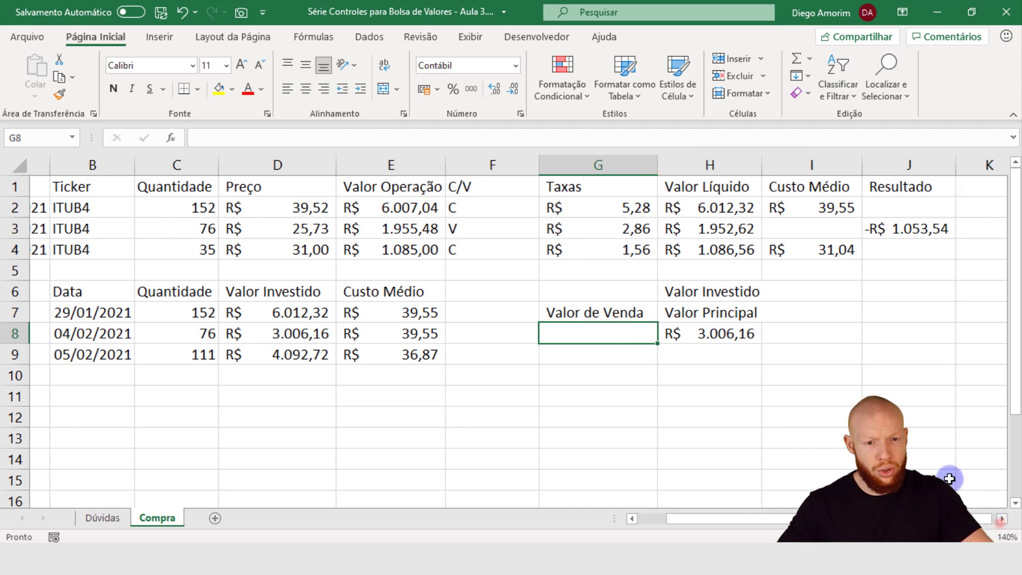
# Step: Bring the sale's net value into G8 with the formula =H3
pyautogui.write('=')
pyautogui.click(694, 232)
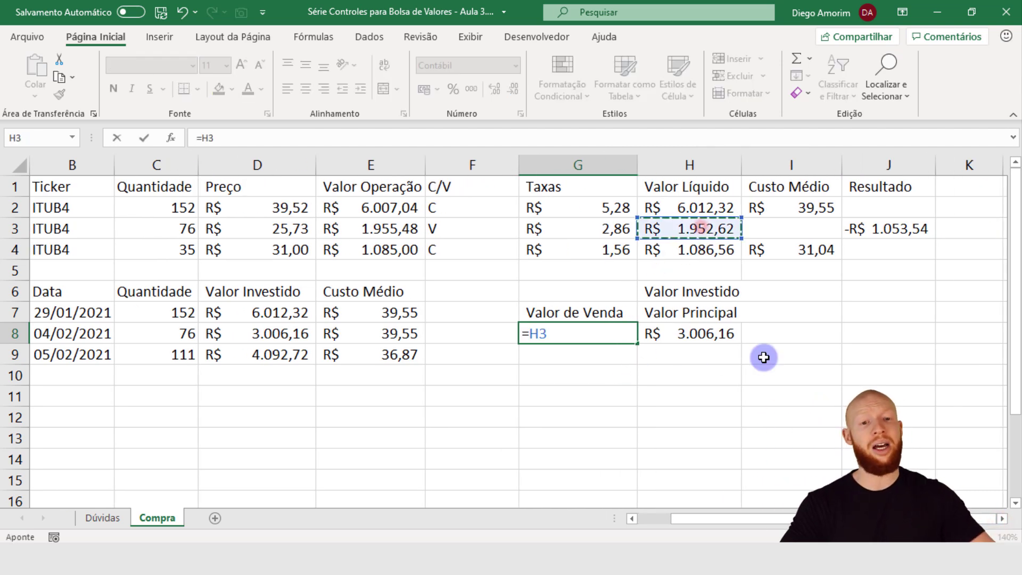
pyautogui.hotkey('ctrl', 'Return')
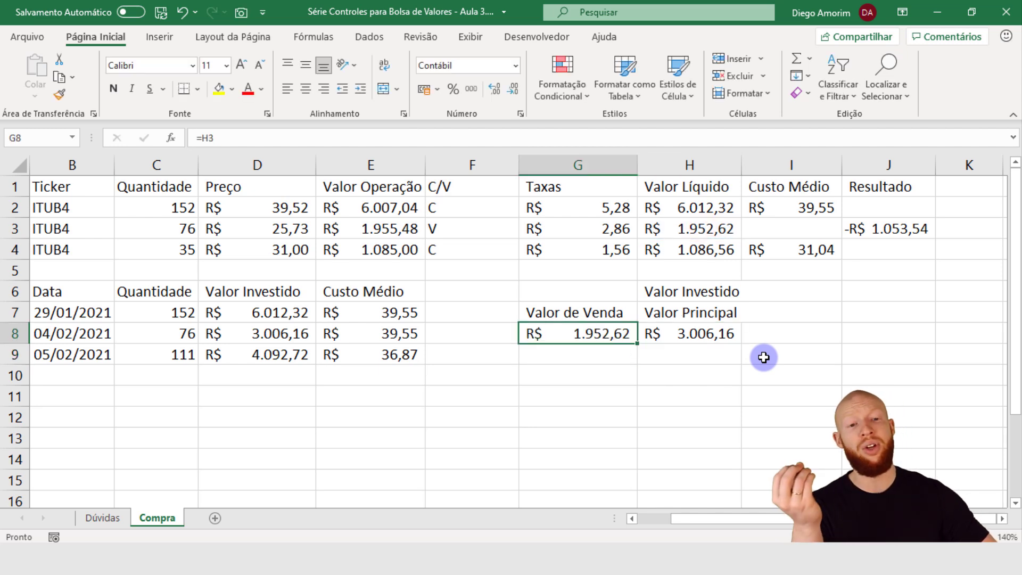
# Step: Check the Resultado column of the operations table and add the header "Resultado" in I7
pyautogui.press('Right')
pyautogui.press('Right')
pyautogui.press('Up')
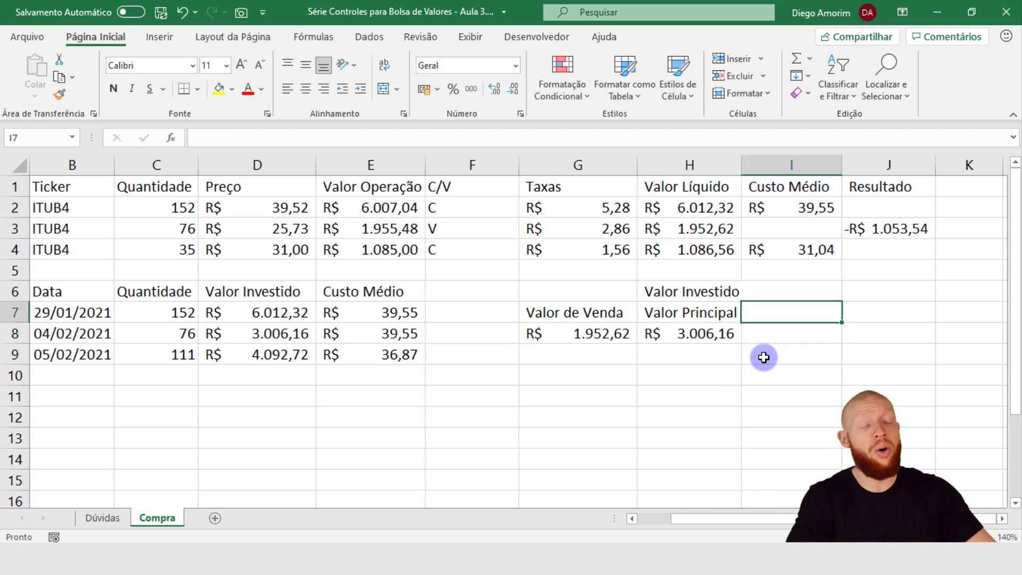
pyautogui.click(884, 246)
pyautogui.click(905, 221)
pyautogui.click(807, 302)
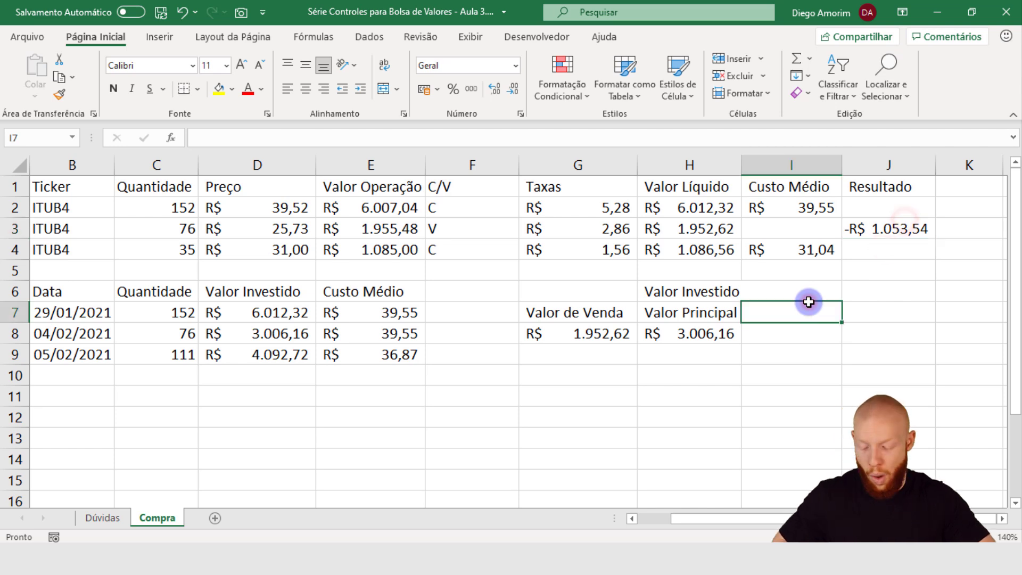
pyautogui.write('Resulta')
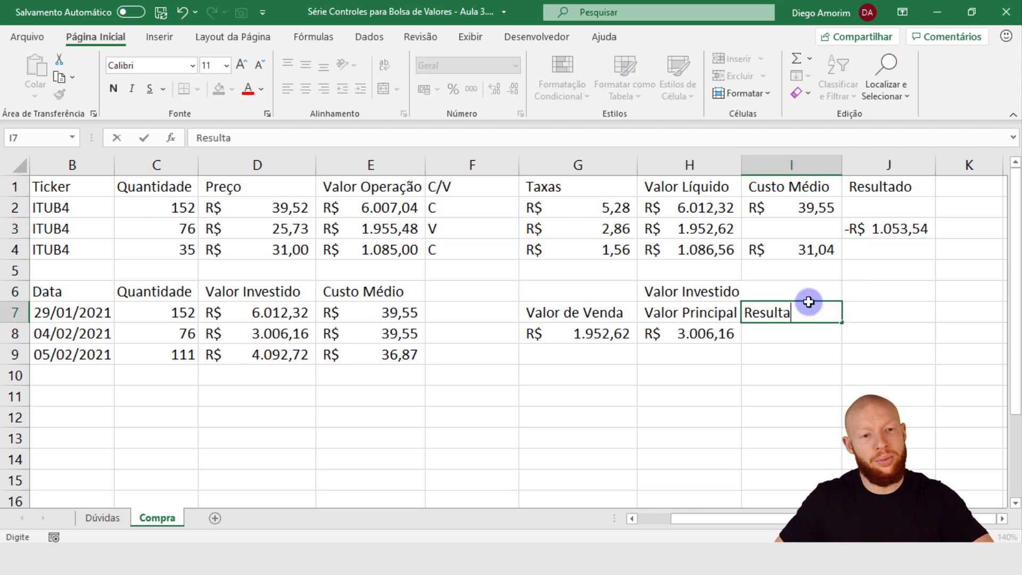
pyautogui.write('do')
pyautogui.press('Return')
# Step: Calculate the sale result in I8 by subtracting the Valor Principal in H8 from the Valor de Venda in G8
pyautogui.write('=')
pyautogui.press('Left')
pyautogui.write('-')
pyautogui.press('Left')
pyautogui.press('Return')
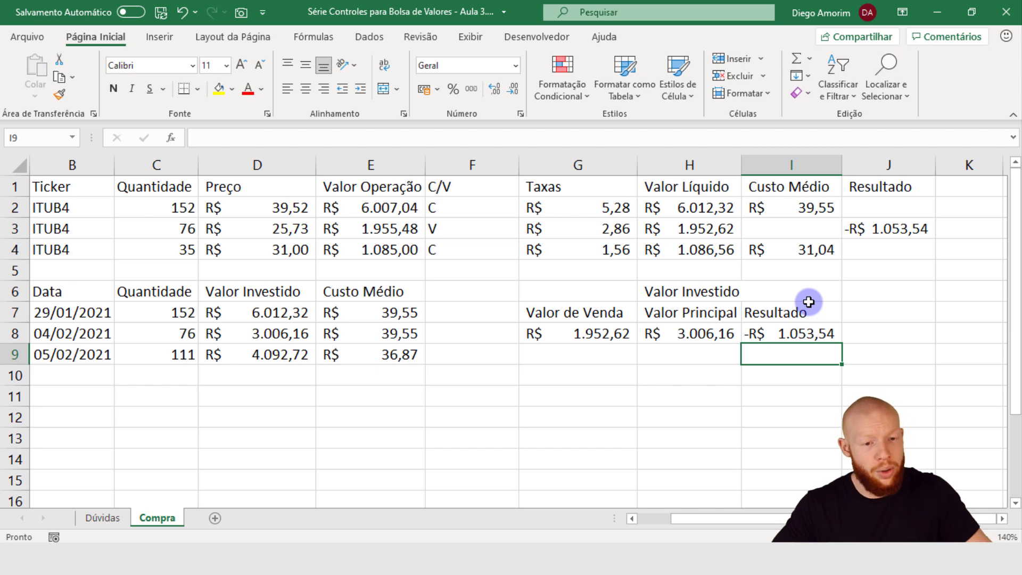
# Step: Review the Valor Investido formula for 04/02/2021 in D8 and rebuild it as =D7-C3*I2
pyautogui.moveTo(783, 518); pyautogui.dragTo(742, 511)
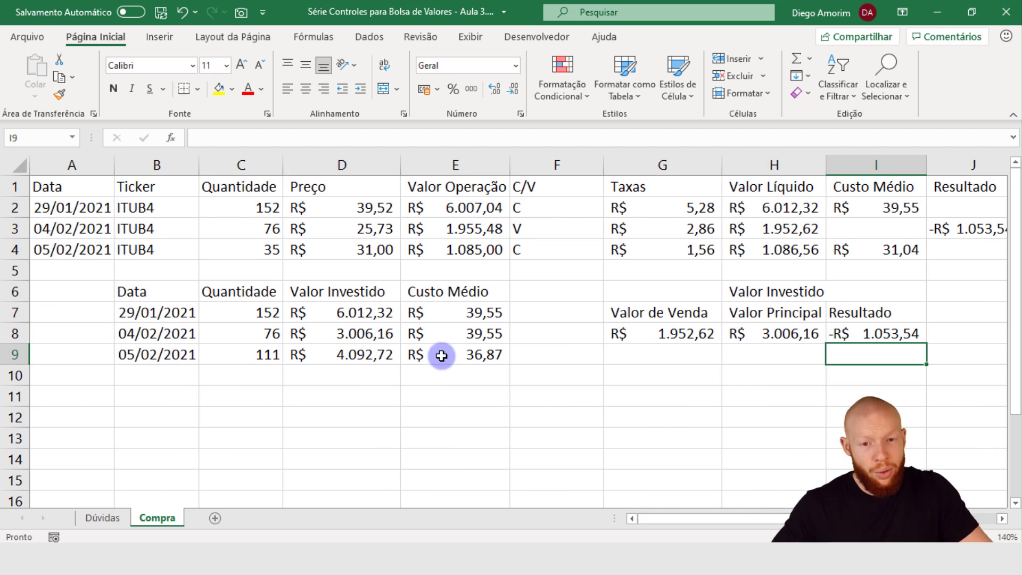
pyautogui.click(341, 332)
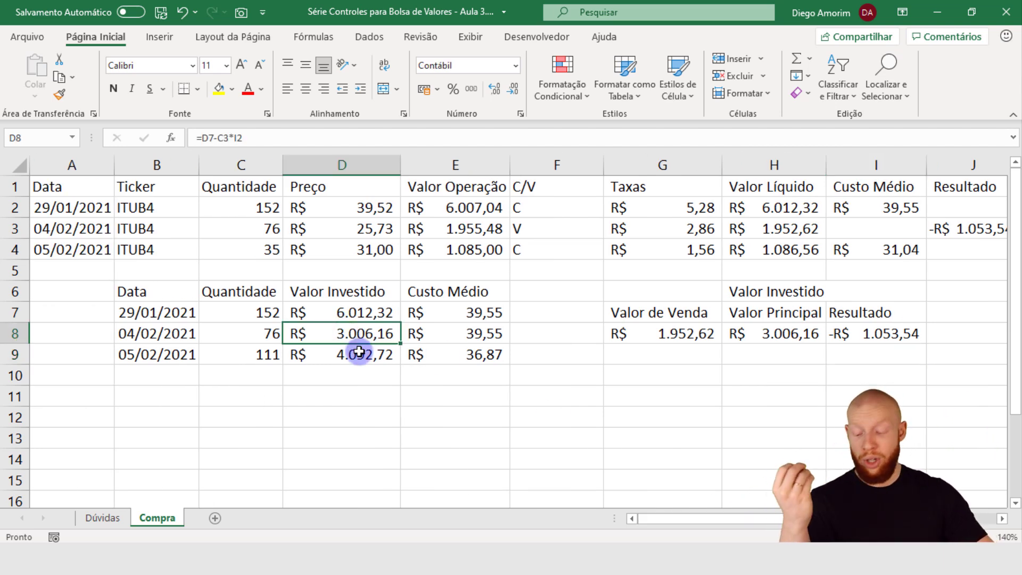
pyautogui.press('F2')
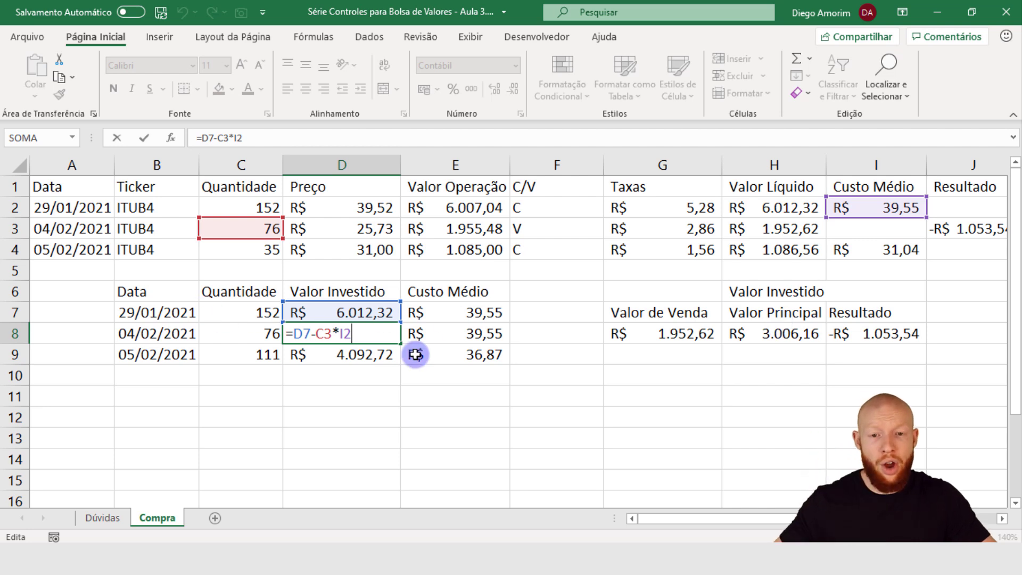
pyautogui.hotkey('ctrl', 'Return')
pyautogui.write('=')
pyautogui.press('Up')
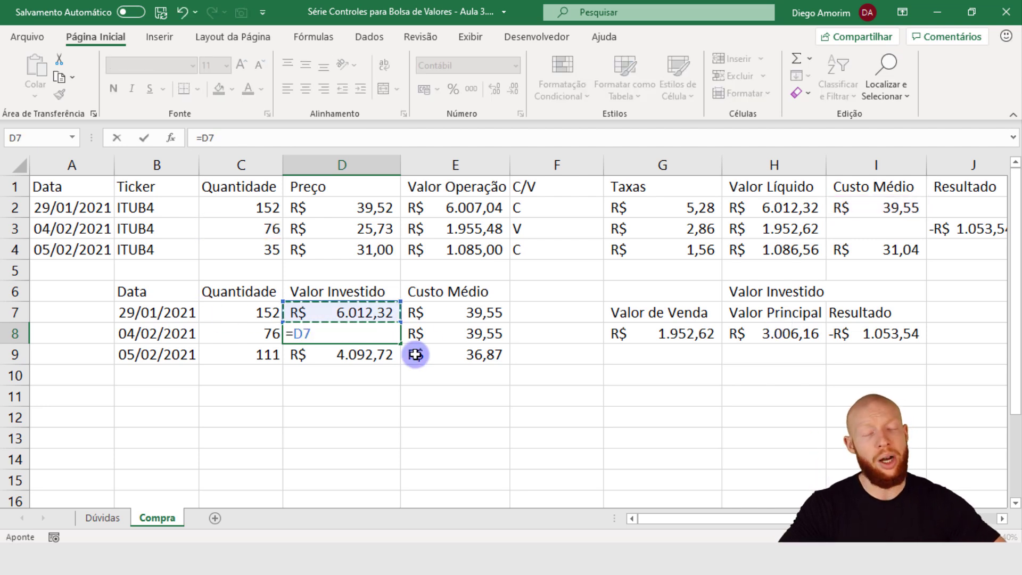
pyautogui.write('-')
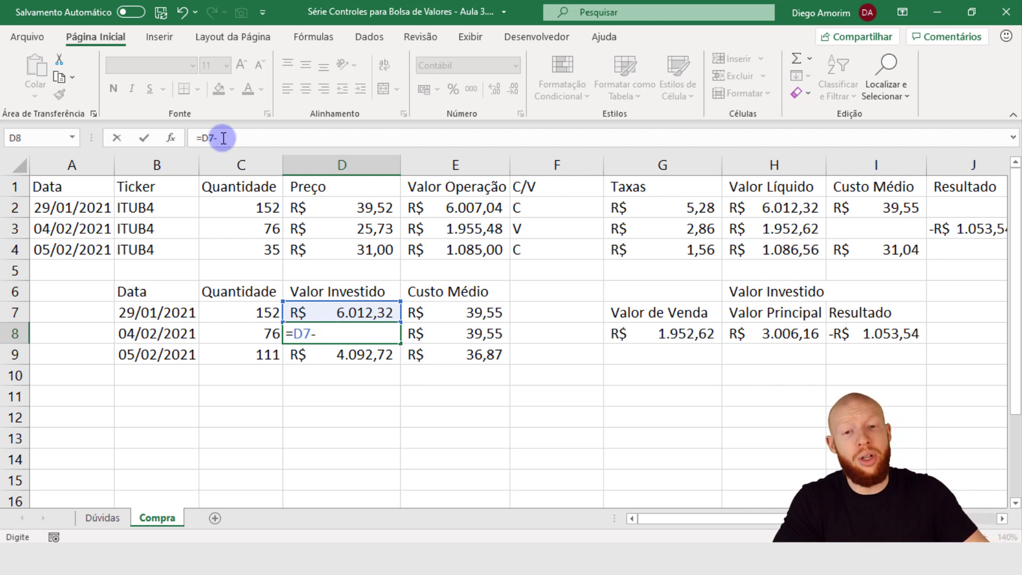
pyautogui.click(271, 229)
pyautogui.write('*')
pyautogui.click(865, 205)
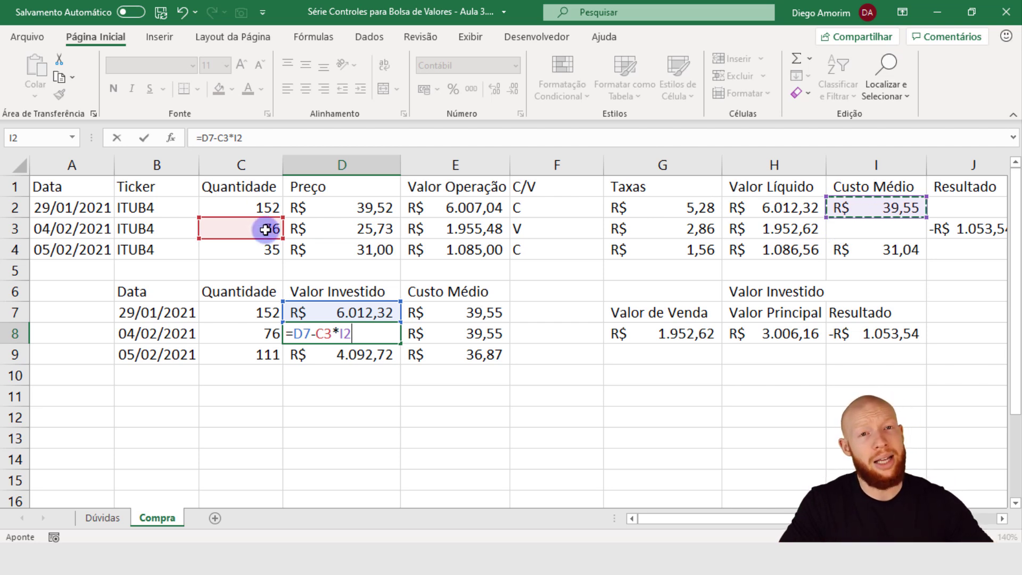
pyautogui.press('Return')
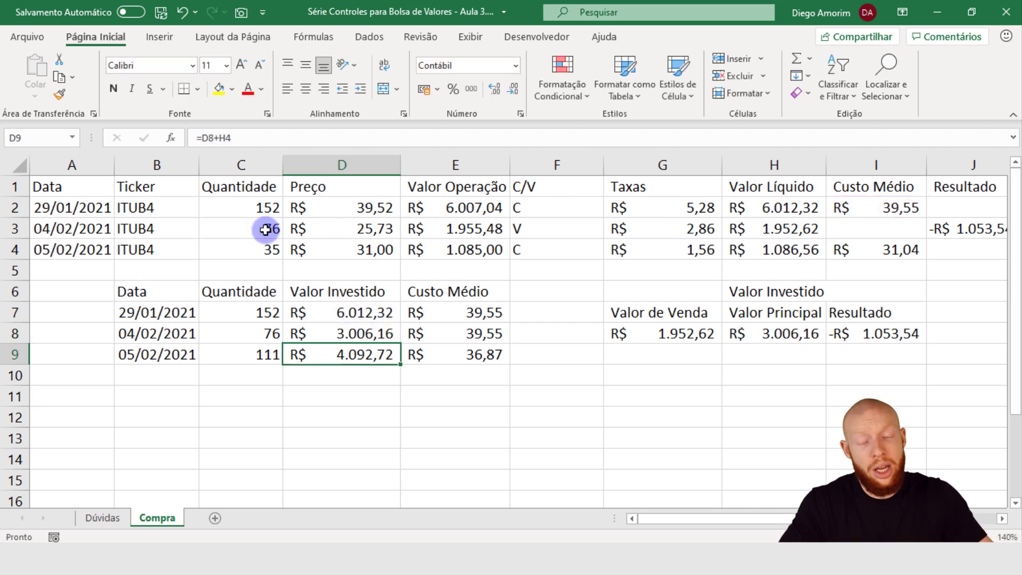
# Step: Rebuild the Valor Investido formula for 05/02/2021 in D9 as =D8+H4
pyautogui.write('=')
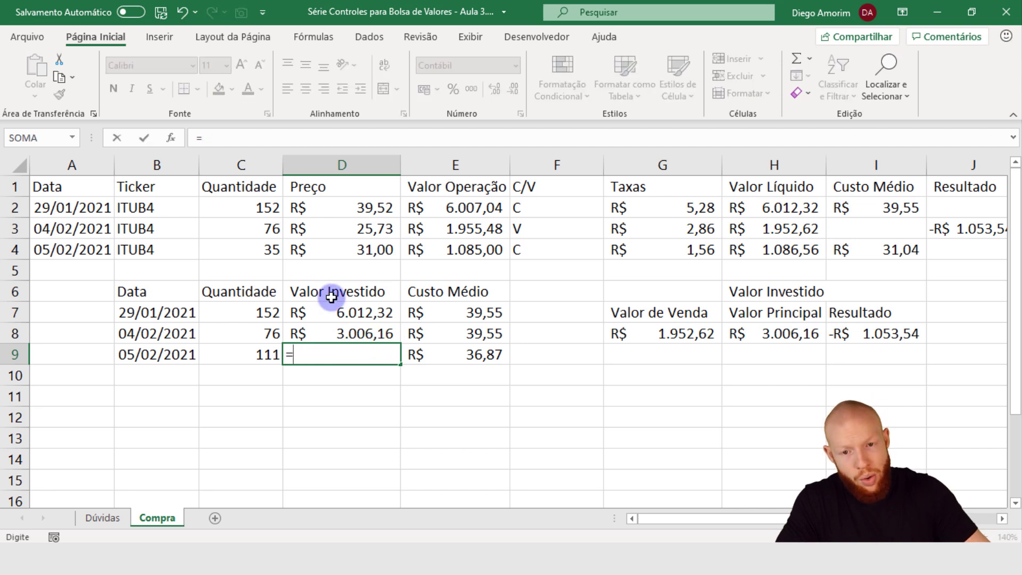
pyautogui.click(348, 335)
pyautogui.write('+')
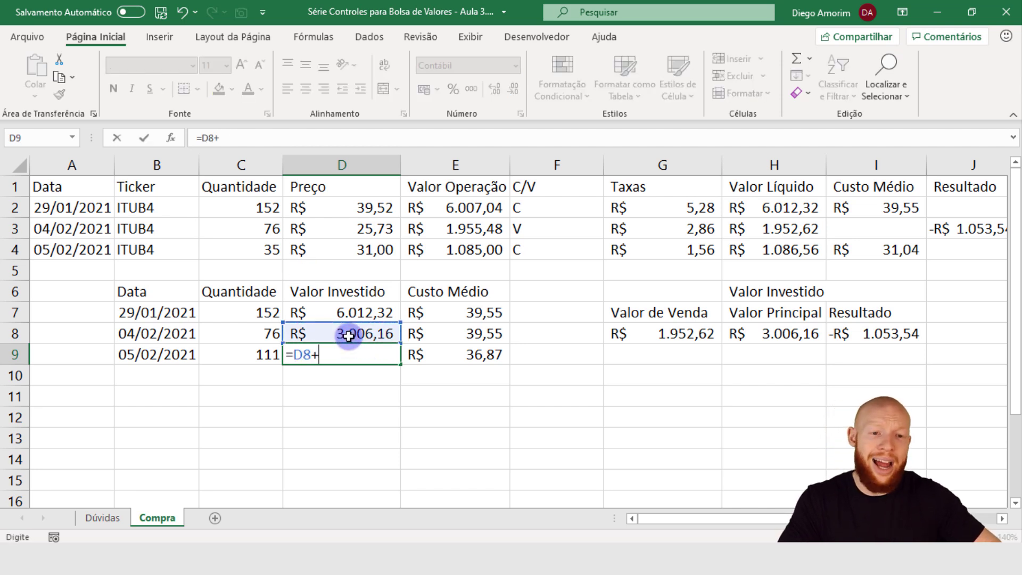
pyautogui.click(772, 247)
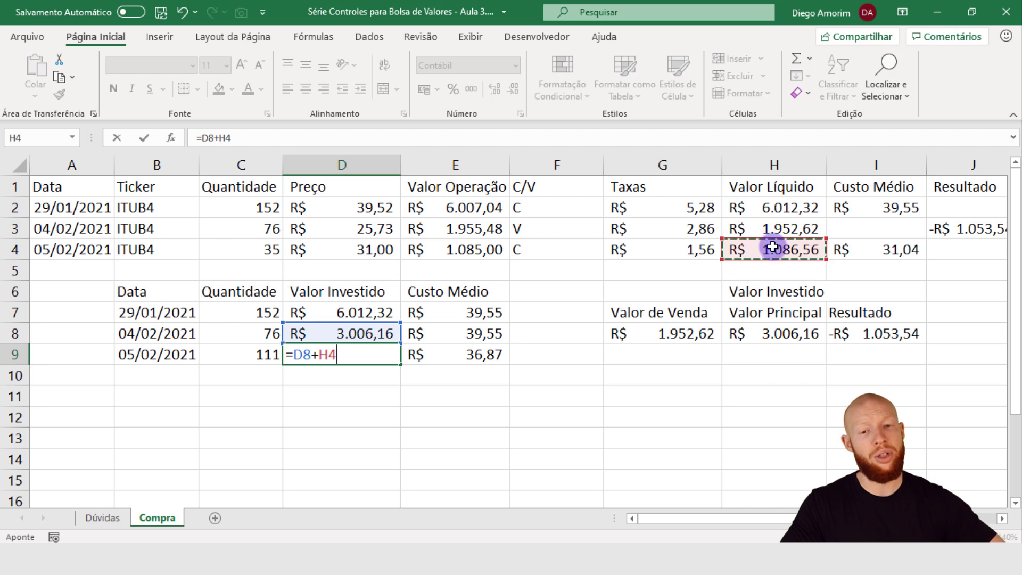
pyautogui.press('Return')
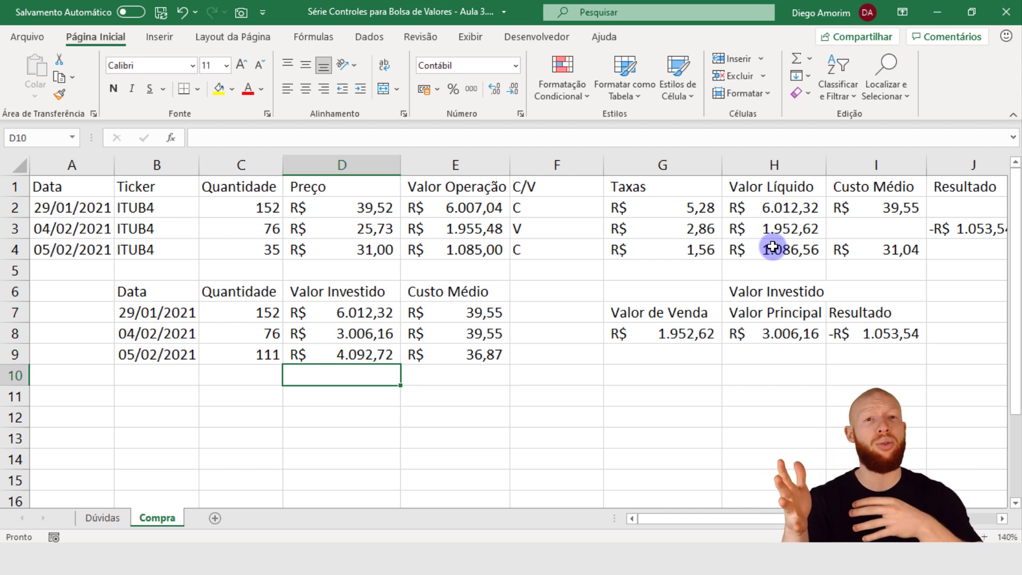
# Step: Examine the purchase and sale rows of the operations table, the sale's Resultado and the last purchase's Custo Médio
pyautogui.moveTo(805, 208); pyautogui.dragTo(746, 230)
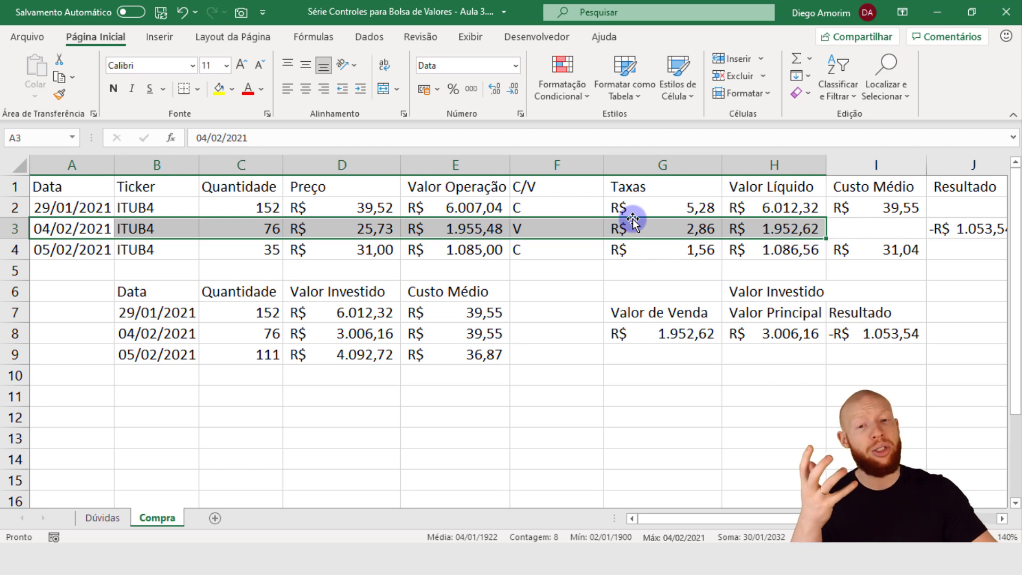
pyautogui.moveTo(80, 205); pyautogui.dragTo(788, 208)
pyautogui.moveTo(68, 227); pyautogui.dragTo(769, 228)
pyautogui.click(942, 229)
pyautogui.moveTo(80, 246); pyautogui.dragTo(772, 250)
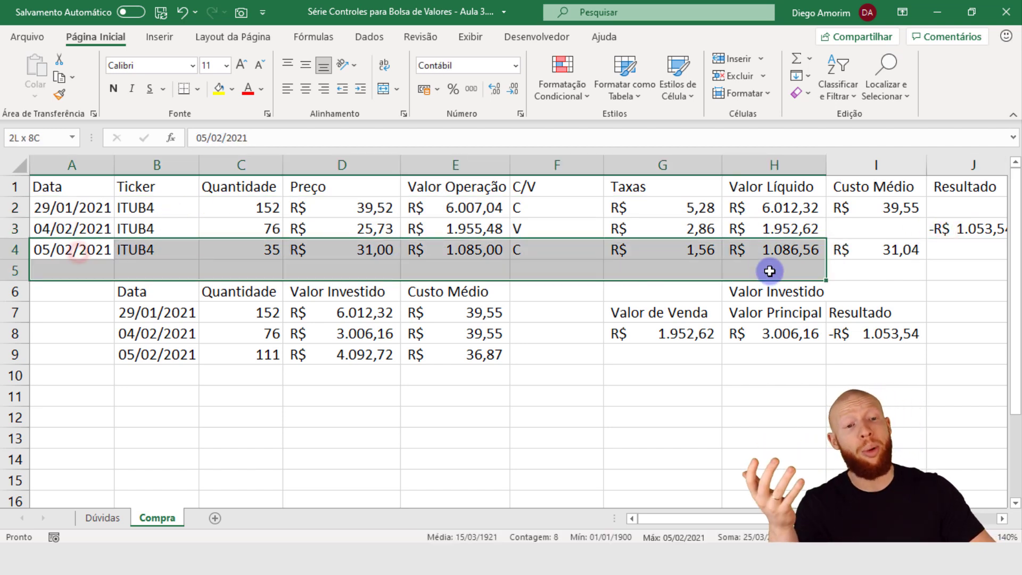
pyautogui.click(872, 248)
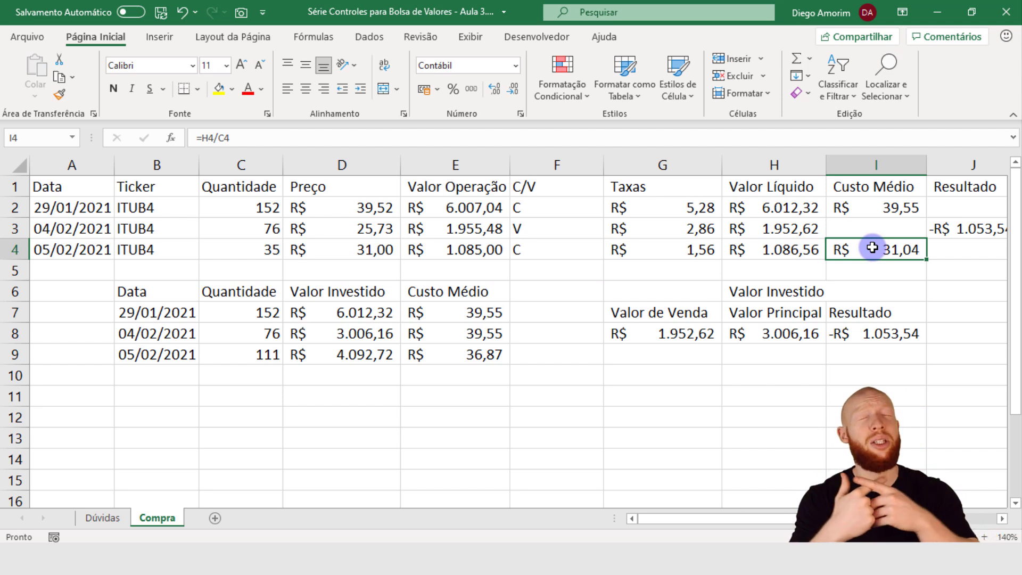